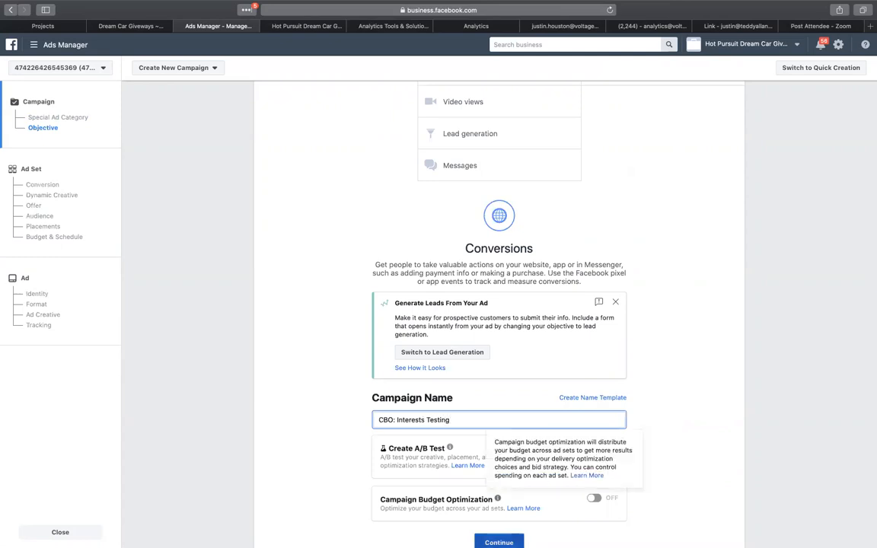
# Step: Continue to the ad set, choose Purchase as the conversion event, and turn on Automatic Advanced Matching for the pixel
pyautogui.click(503, 541)
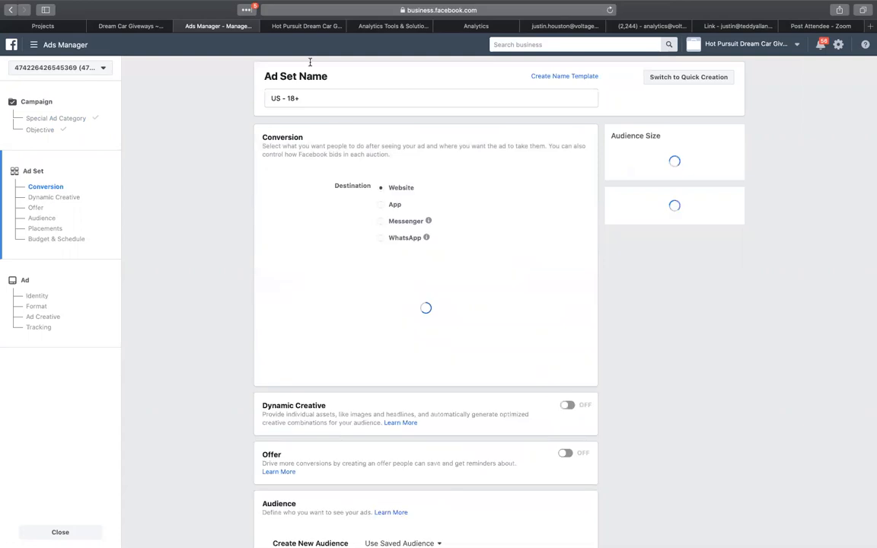
pyautogui.click(340, 99)
pyautogui.scroll(-1, 293, 414)
pyautogui.scroll(-2, 293, 414)
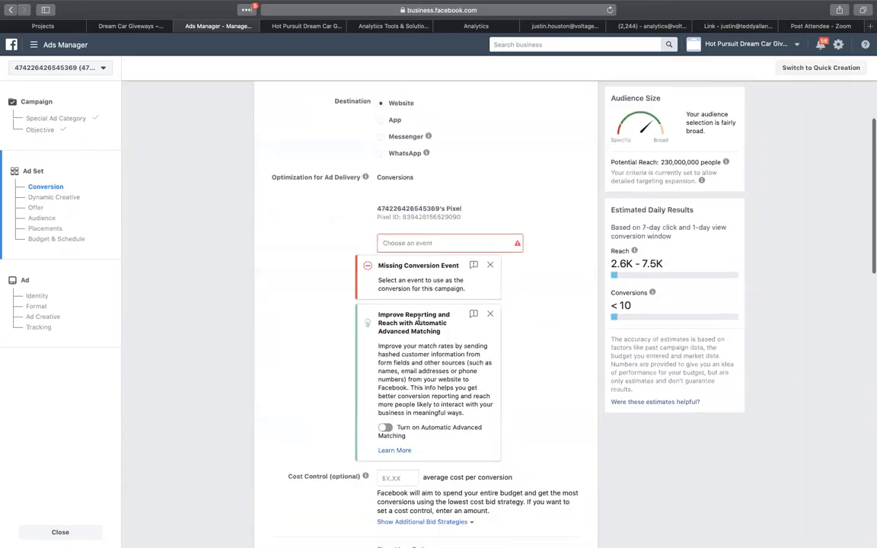
pyautogui.click(441, 243)
pyautogui.scroll(-5, 446, 396)
pyautogui.scroll(5, 449, 342)
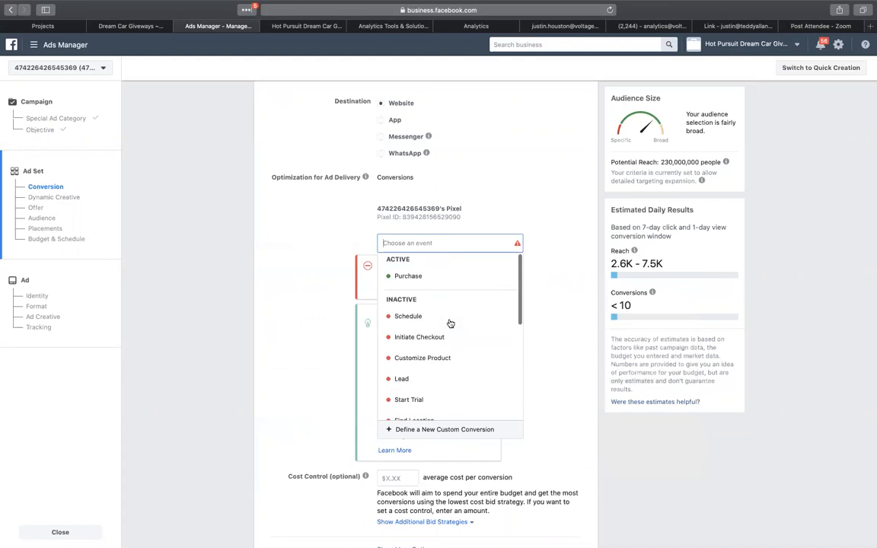
pyautogui.click(450, 275)
pyautogui.click(386, 383)
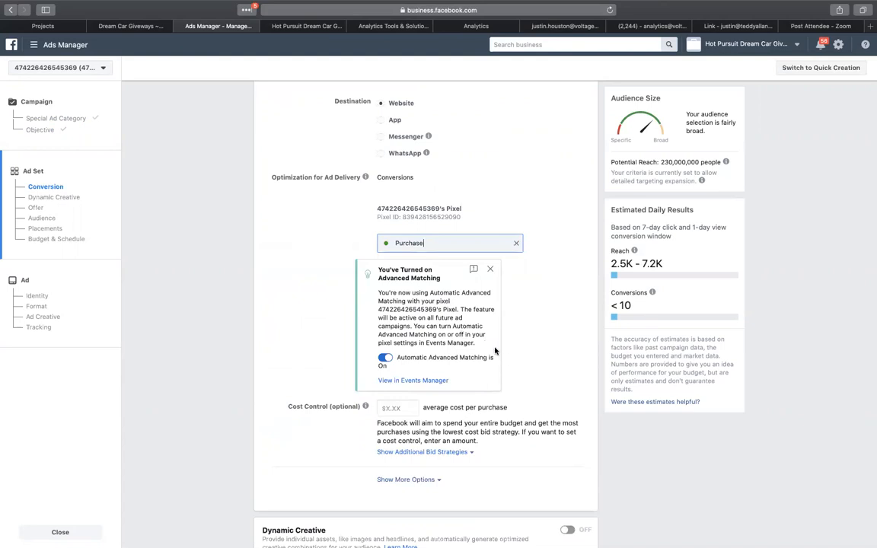
# Step: Set the ad set's daily budget to $5.00 and show the additional budget and schedule options
pyautogui.scroll(1, 361, 344)
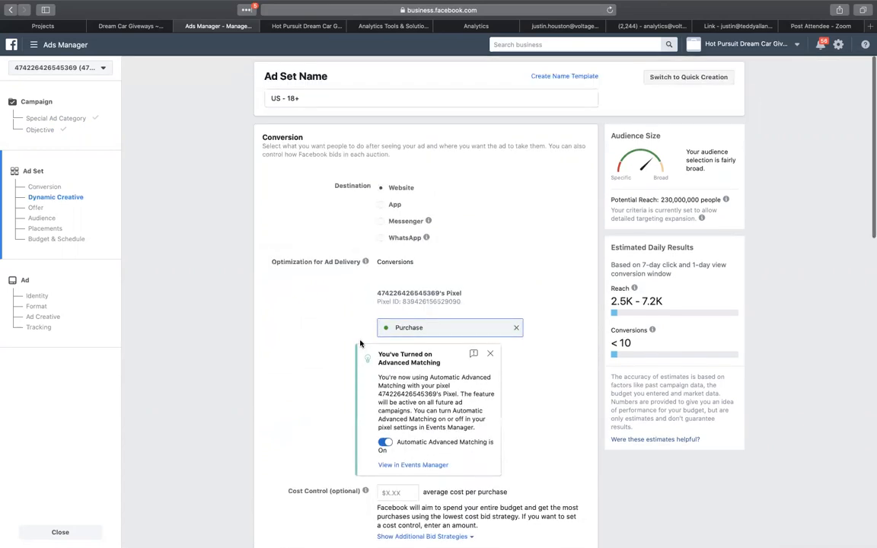
pyautogui.scroll(-5, 361, 344)
pyautogui.scroll(-6, 360, 343)
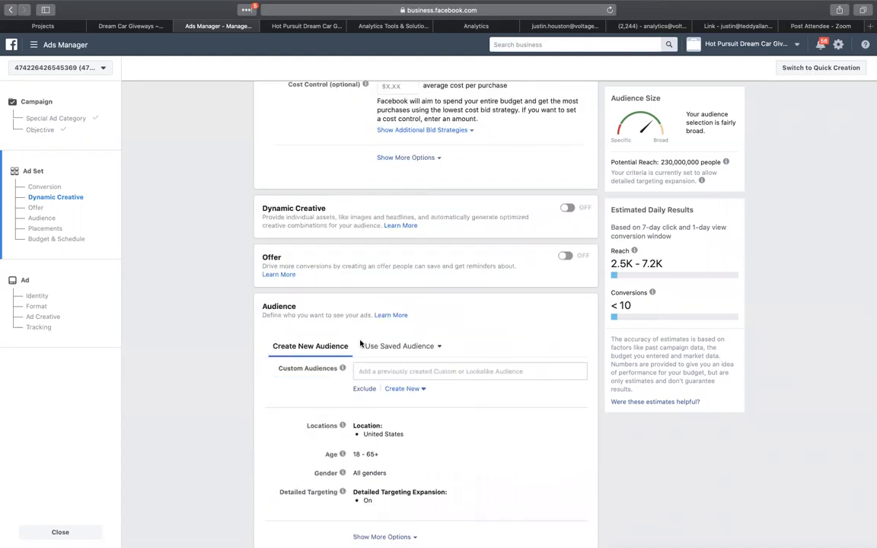
pyautogui.scroll(-3, 360, 343)
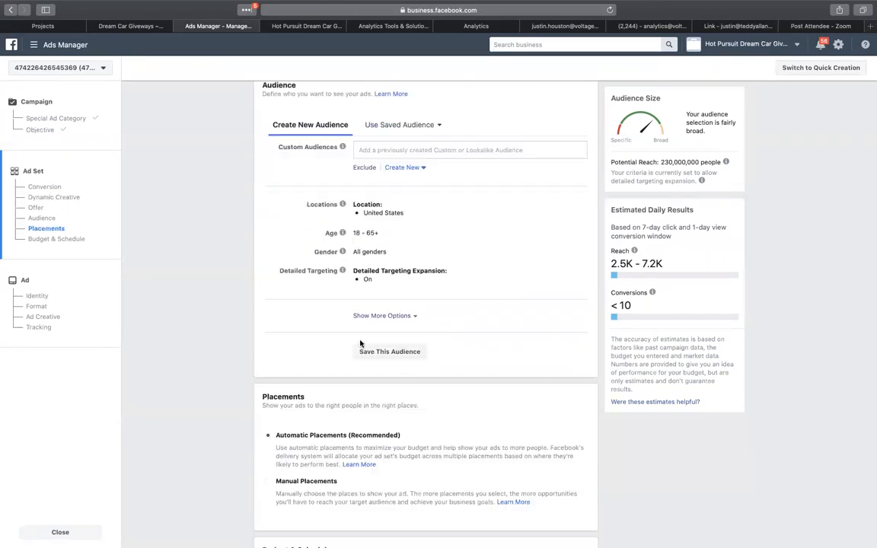
pyautogui.scroll(-3, 354, 385)
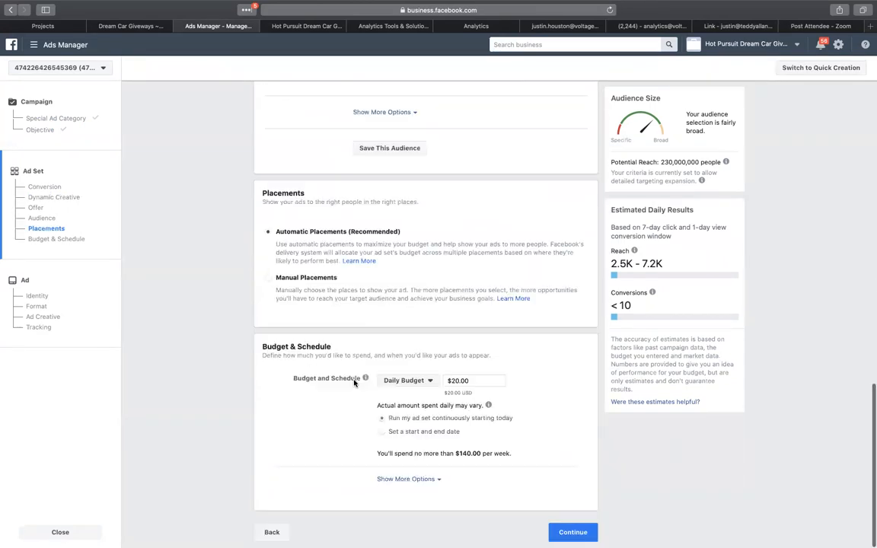
pyautogui.click(456, 381)
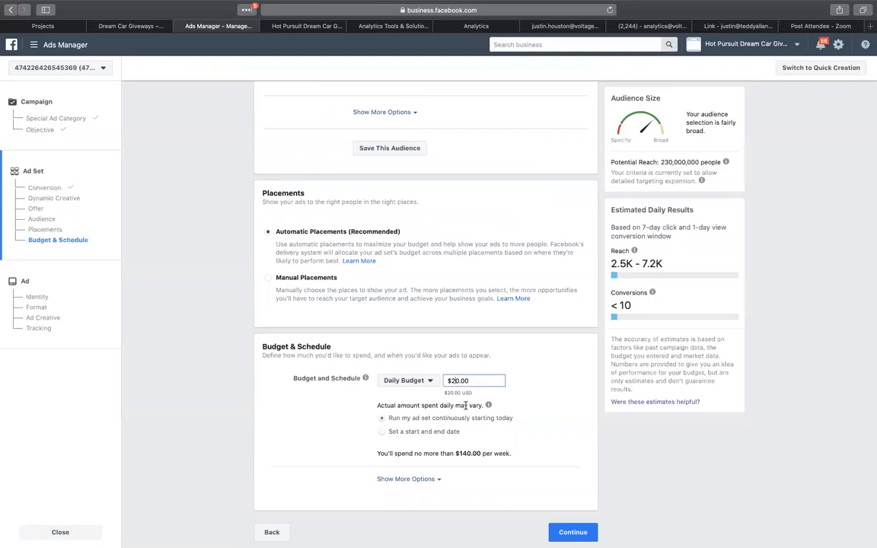
pyautogui.press('BackSpace')
pyautogui.press('BackSpace')
pyautogui.write('5')
pyautogui.click(426, 478)
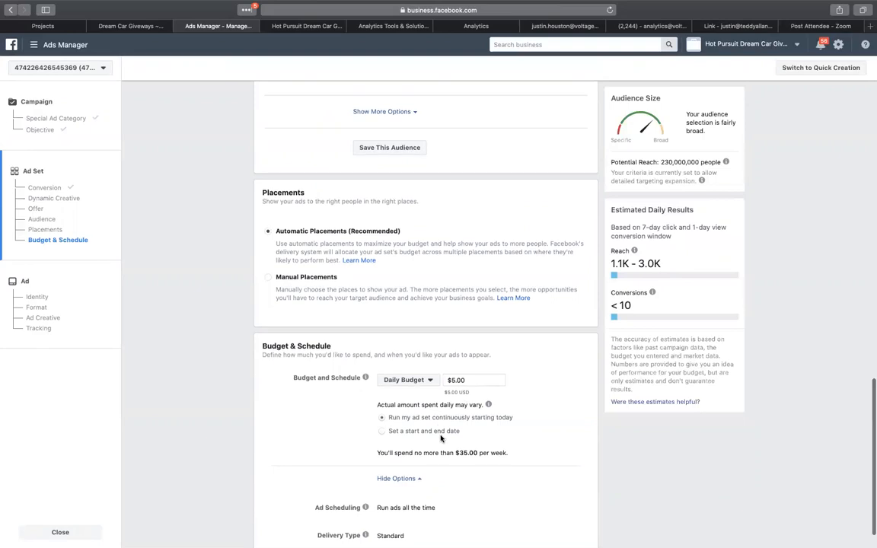
pyautogui.scroll(-2, 441, 438)
# Step: Extend the ad set name with "Open" after "US - 18+" to describe the audience, and continue to the ad setup
pyautogui.scroll(10, 446, 421)
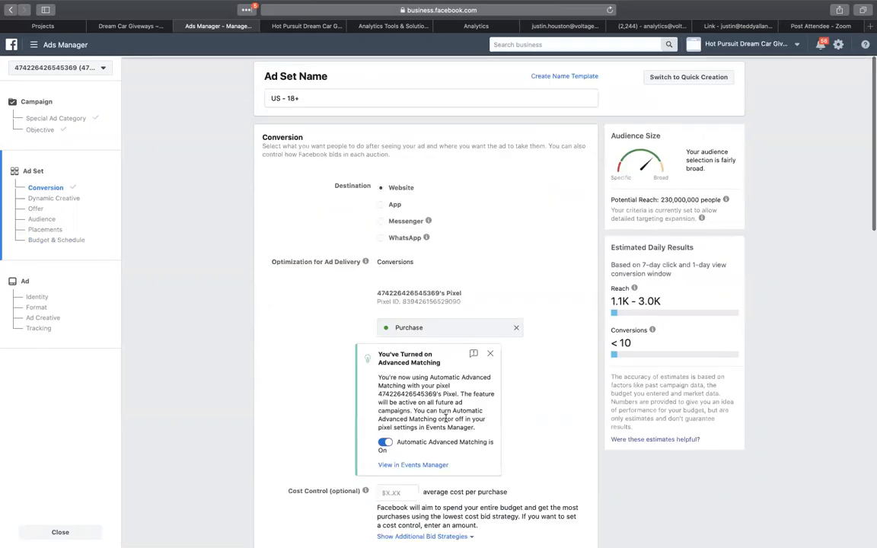
pyautogui.click(395, 96)
pyautogui.scroll(-4, 368, 274)
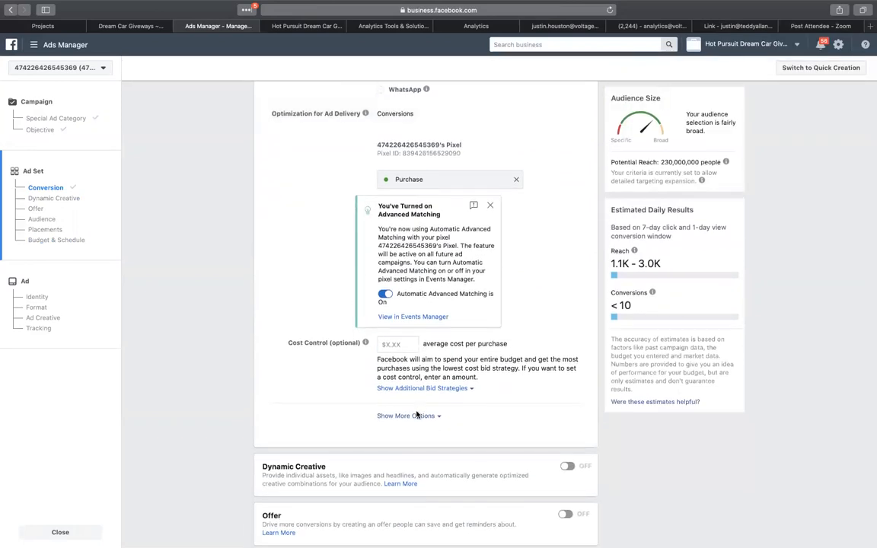
pyautogui.scroll(4, 352, 139)
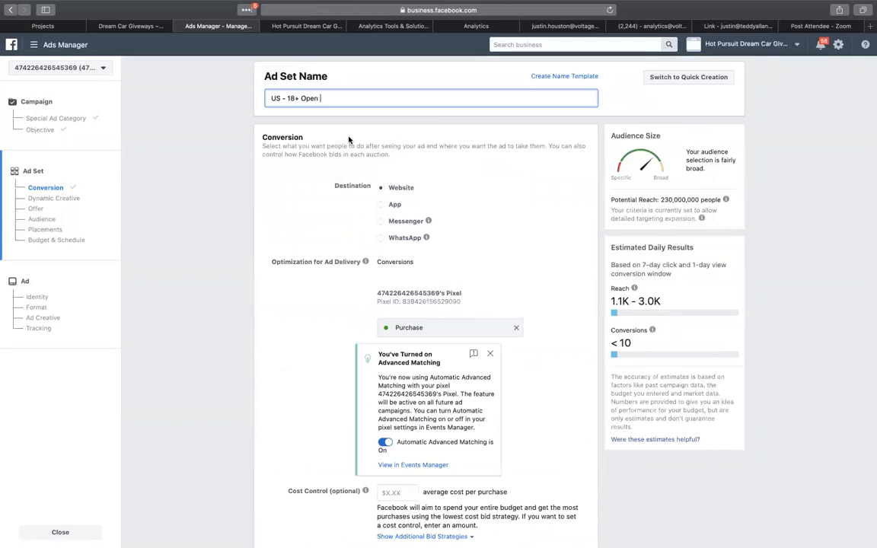
pyautogui.write('nce')
pyautogui.scroll(-15, 502, 144)
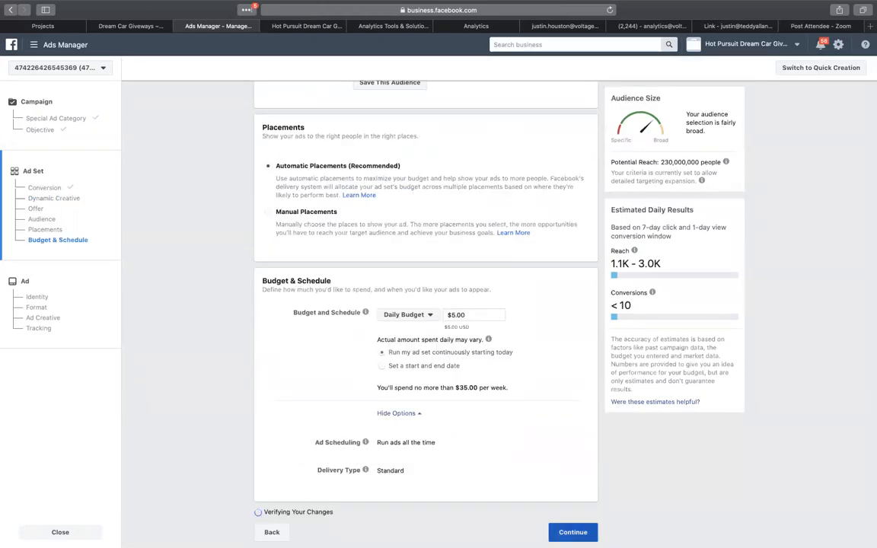
pyautogui.click(572, 533)
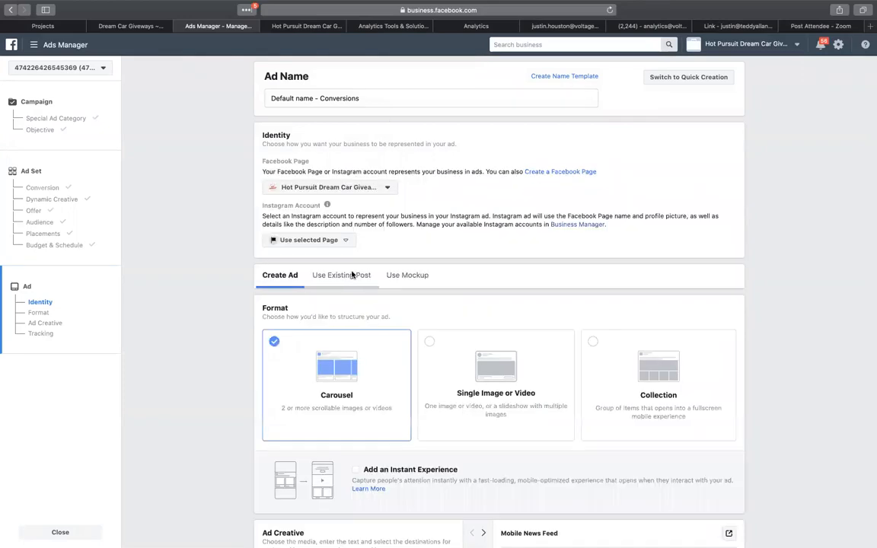
# Step: Choose the hotpursuitdreamcargiveaway Instagram account to represent the business in the ad
pyautogui.scroll(-2, 448, 370)
pyautogui.scroll(2, 440, 306)
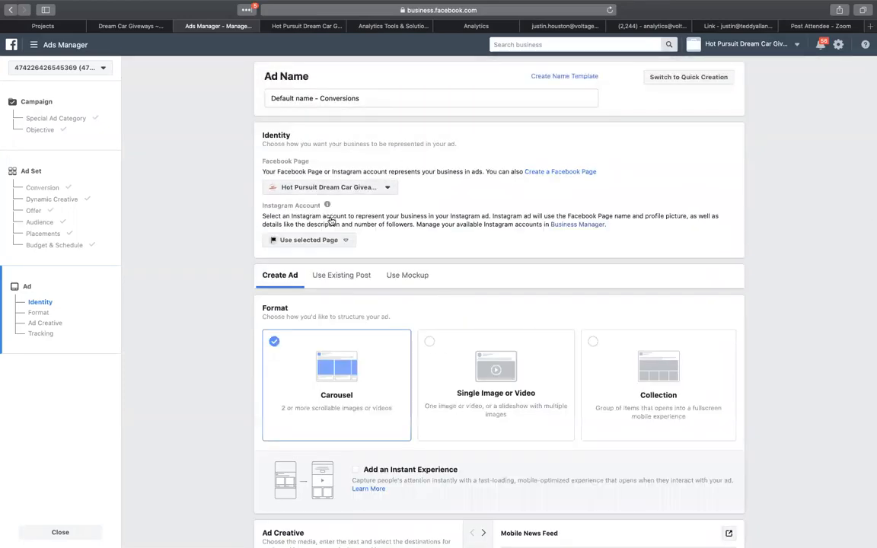
pyautogui.click(308, 240)
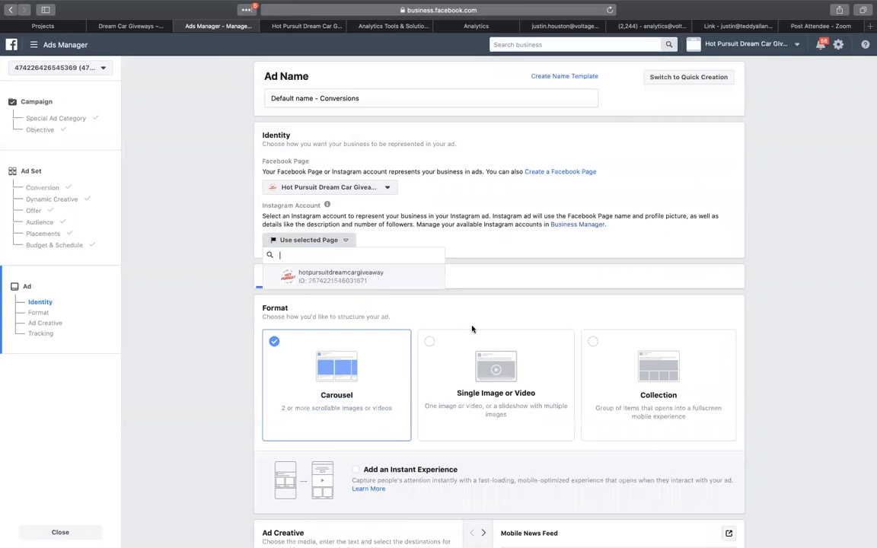
pyautogui.click(340, 276)
# Step: Change the ad format from Carousel to Single Image or Video
pyautogui.scroll(-5, 289, 366)
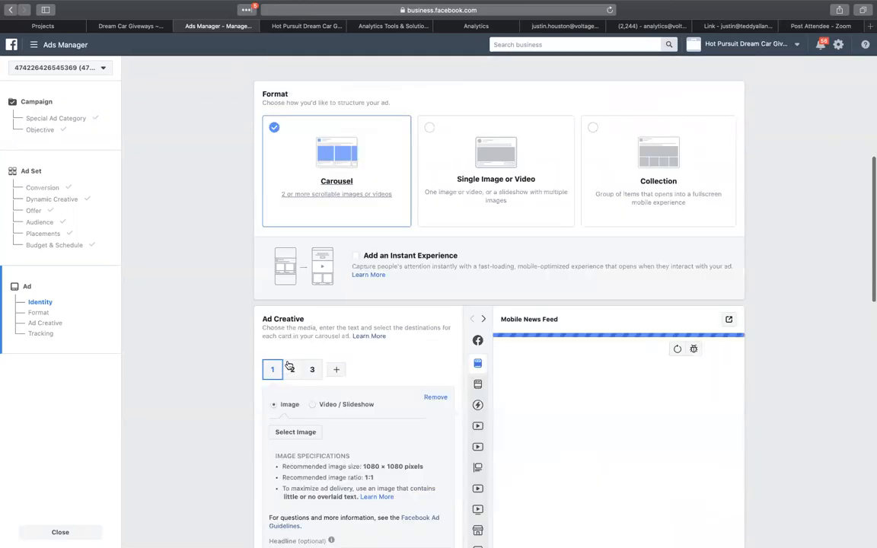
pyautogui.scroll(-4, 380, 304)
pyautogui.scroll(3, 478, 138)
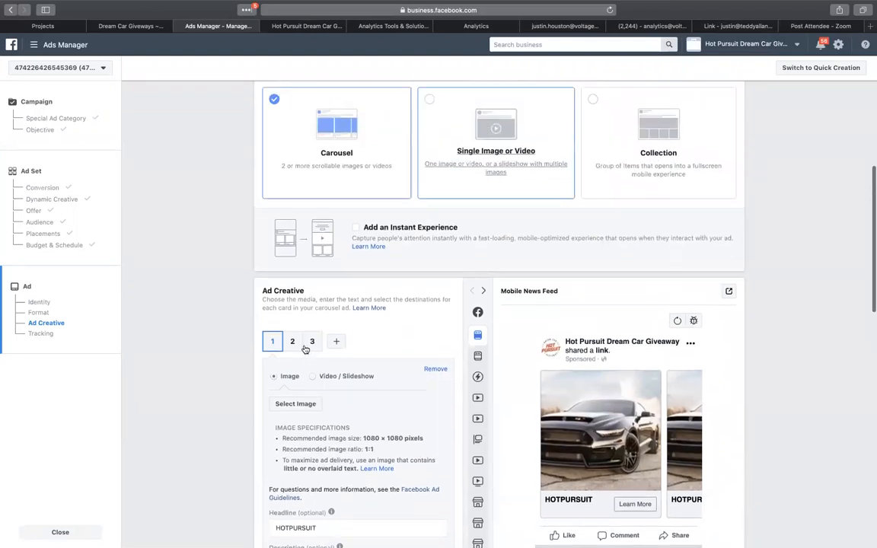
pyautogui.scroll(-4, 307, 415)
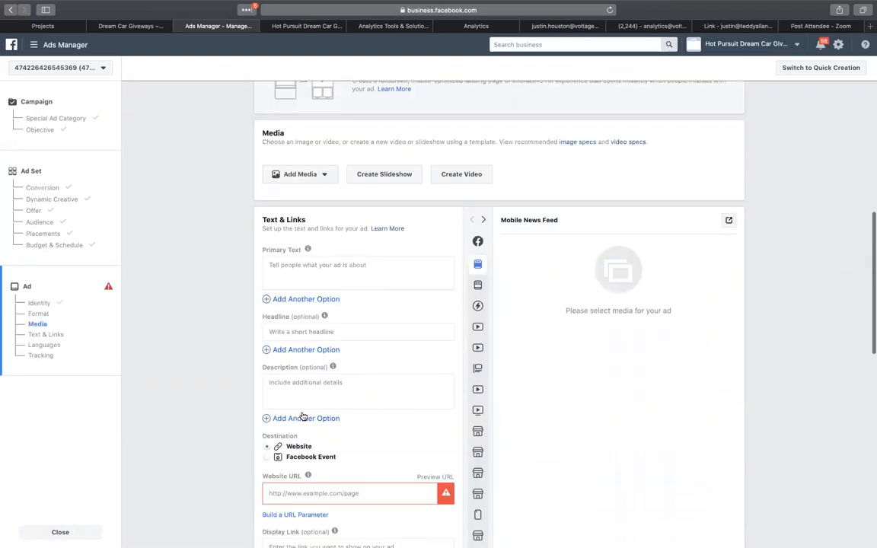
# Step: Add the 1440 × 1440 collage of three black Mustang photos from the account images as the ad's media
pyautogui.click(326, 173)
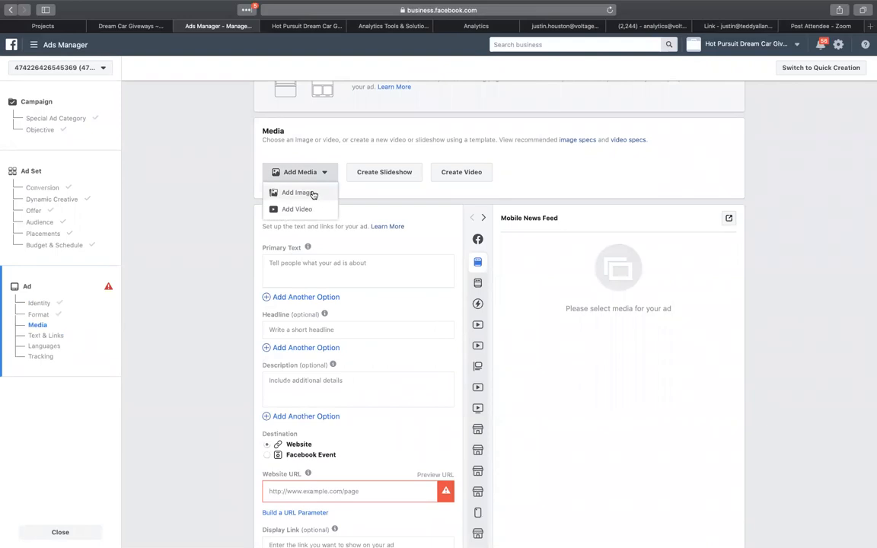
pyautogui.click(312, 193)
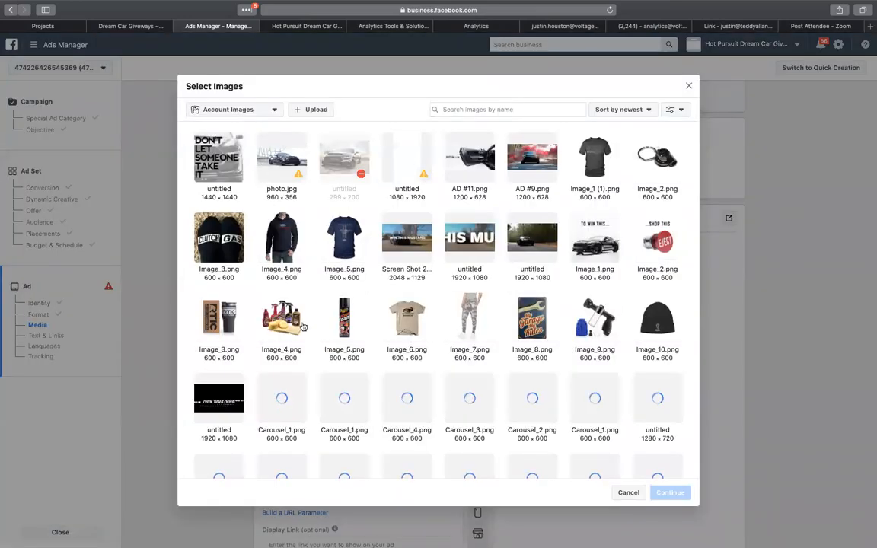
pyautogui.scroll(-1, 303, 327)
pyautogui.scroll(-1, 303, 326)
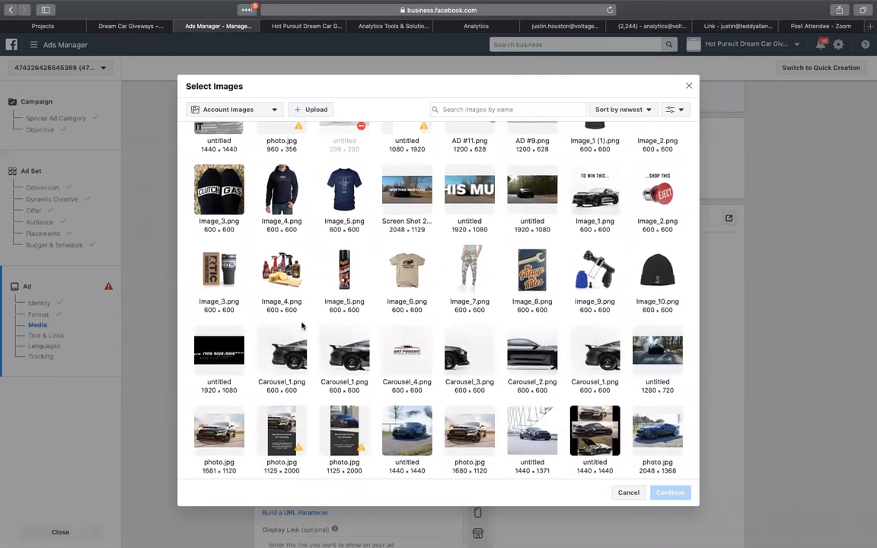
pyautogui.scroll(-3, 328, 427)
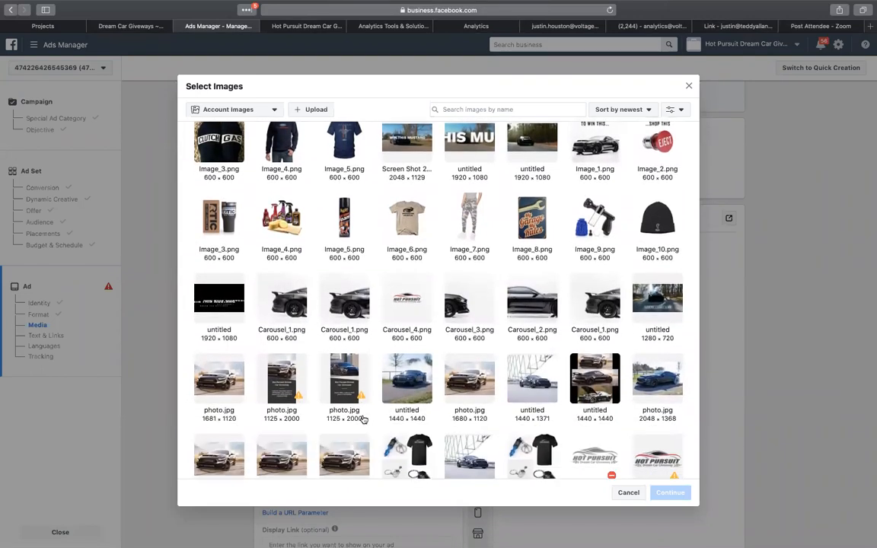
pyautogui.click(594, 356)
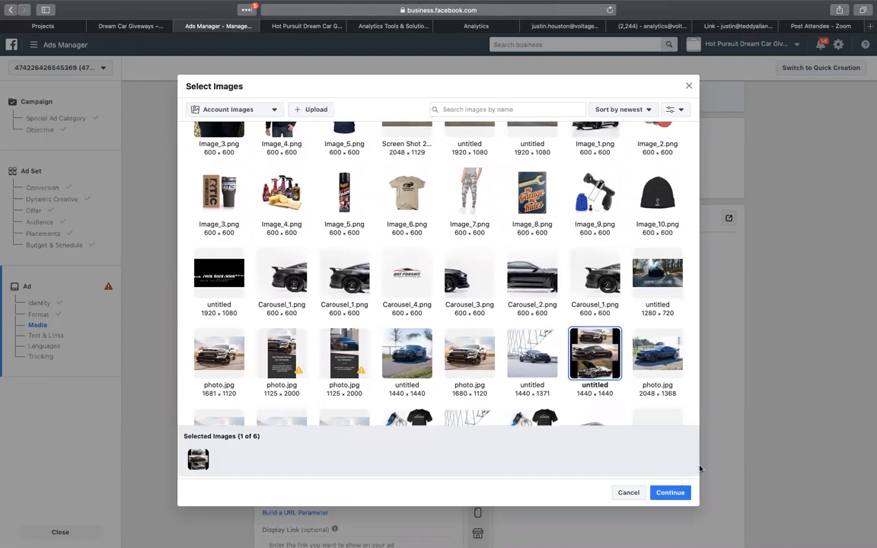
pyautogui.scroll(-6, 606, 366)
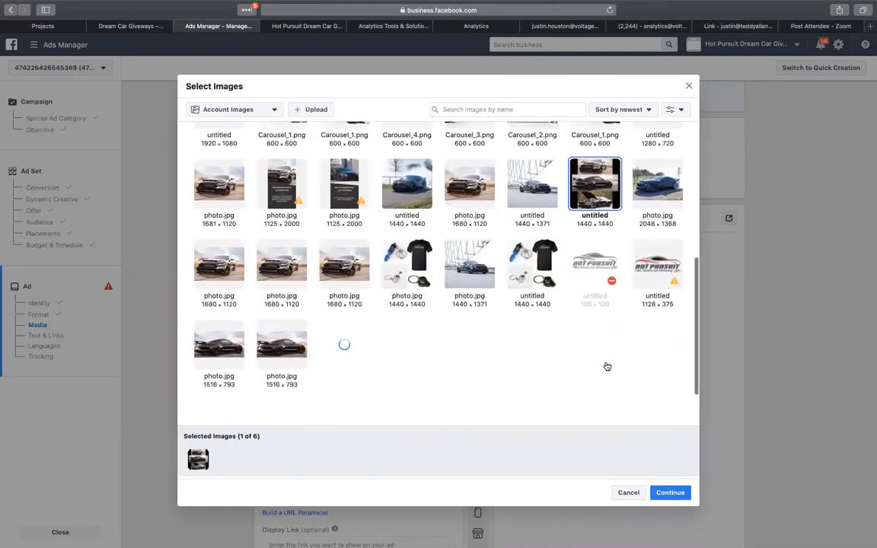
pyautogui.click(670, 493)
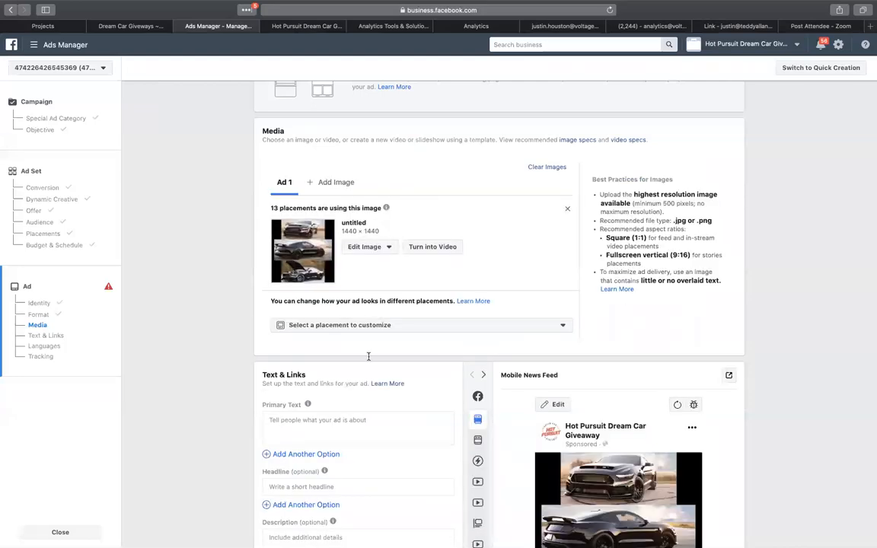
# Step: Open the ad's empty Primary Text for editing
pyautogui.scroll(-3, 385, 412)
pyautogui.scroll(-5, 389, 430)
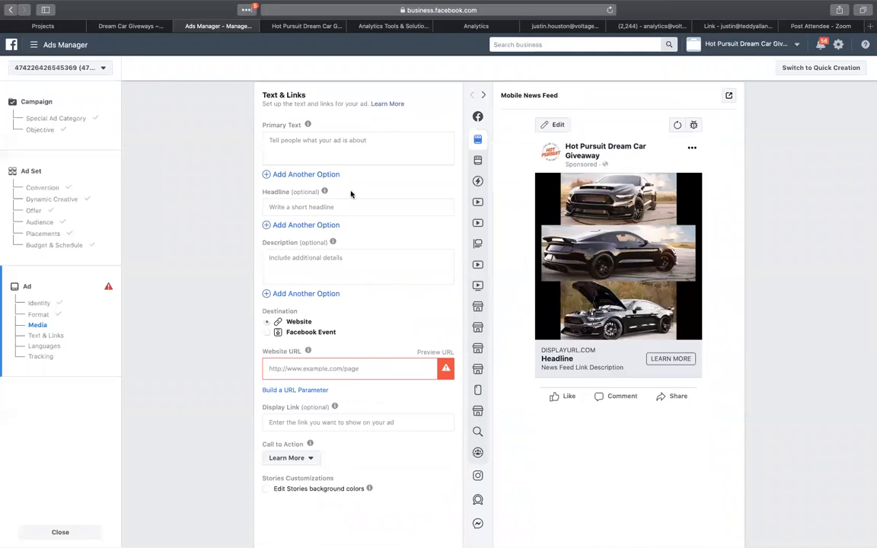
pyautogui.click(352, 153)
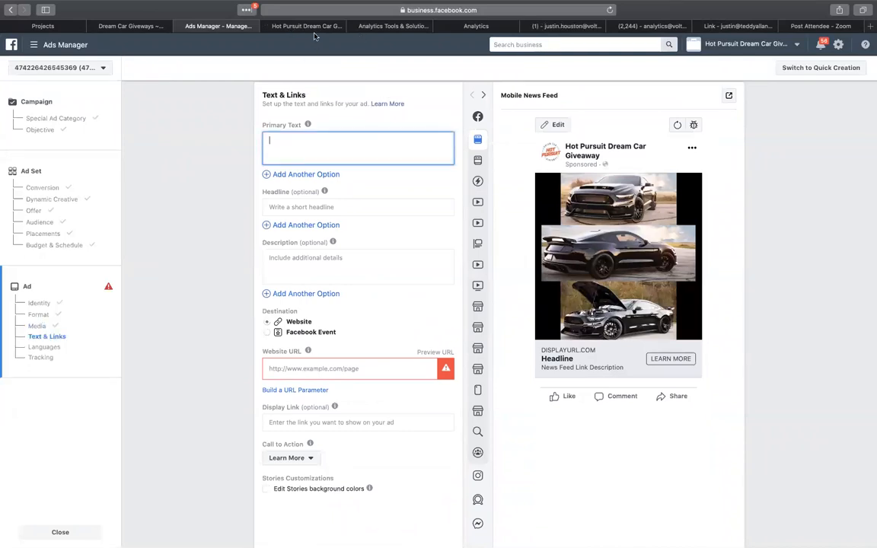
# Step: Load business.facebook.com in the browser tab holding Analytics Tools and open the giveaway's ad account from Business Manager
pyautogui.click(308, 27)
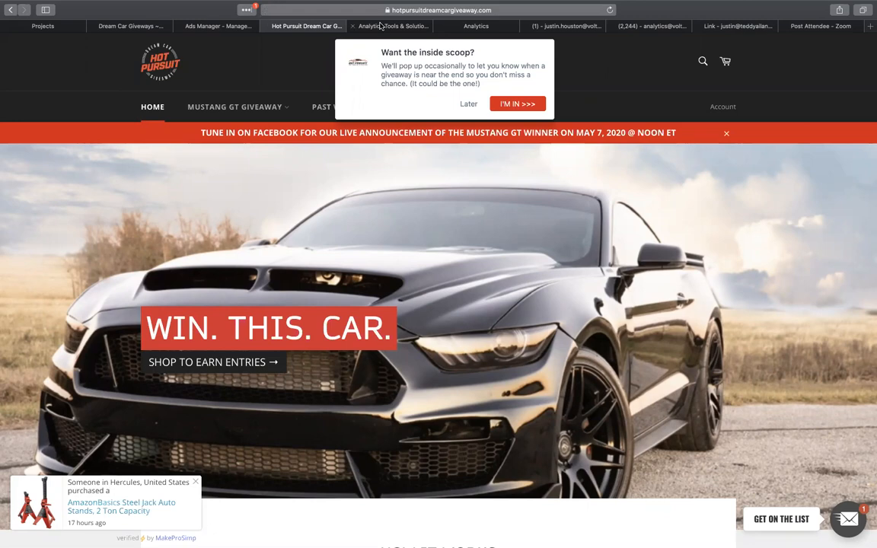
pyautogui.click(381, 27)
pyautogui.click(421, 10)
pyautogui.write('business.facebook.com')
pyautogui.press('Return')
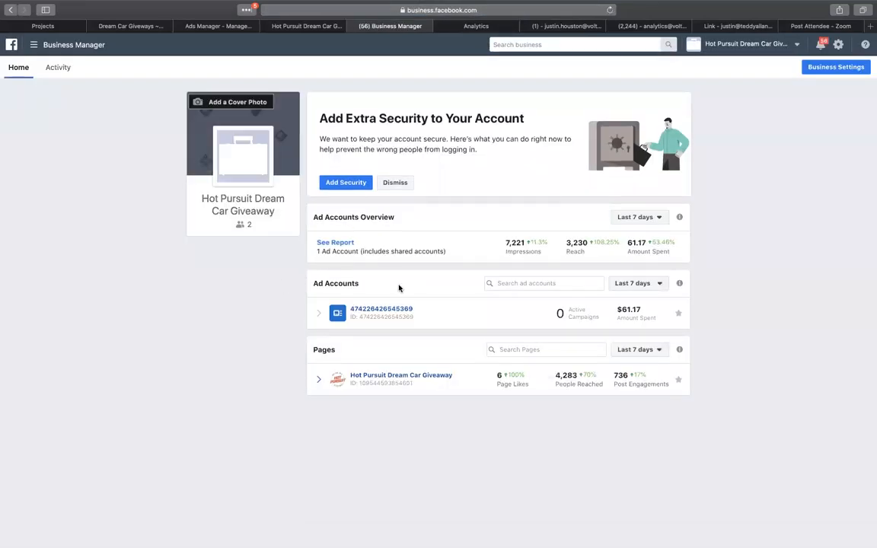
pyautogui.click(426, 318)
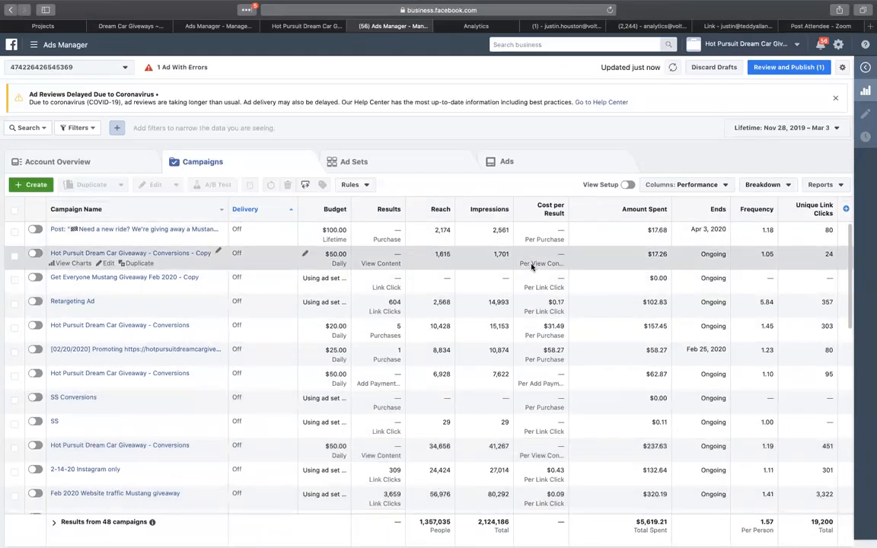
# Step: Find the completed $50.00 lifetime campaign "Post: Every Dollar spent on Merch = 1 entry" and open the ads in its ad set
pyautogui.scroll(-2, 455, 418)
pyautogui.scroll(-7, 455, 417)
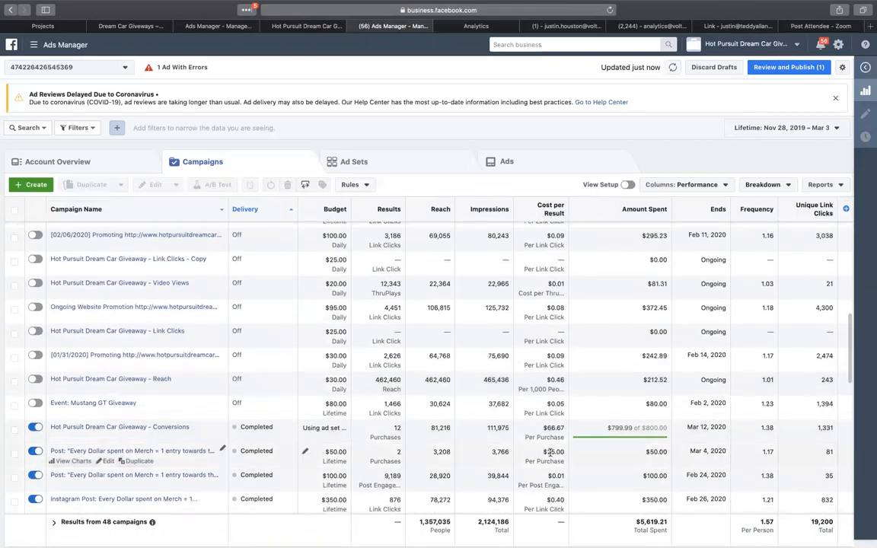
pyautogui.click(114, 451)
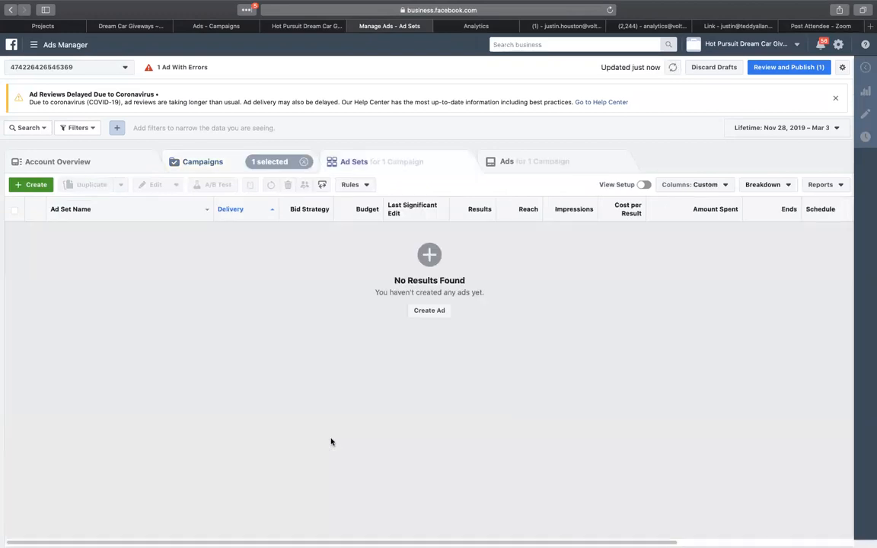
pyautogui.click(127, 232)
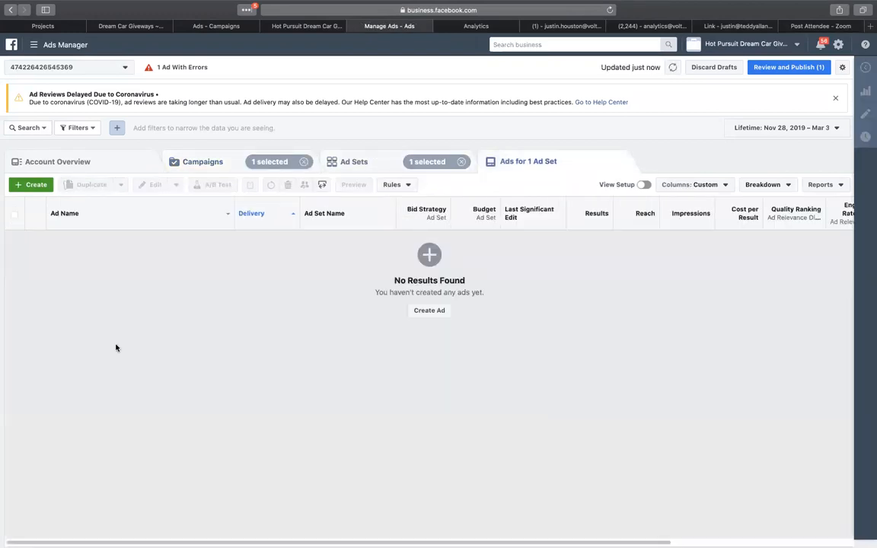
# Step: Preview the completed campaign's ad in Desktop News Feed and open its Facebook post with comments
pyautogui.click(134, 249)
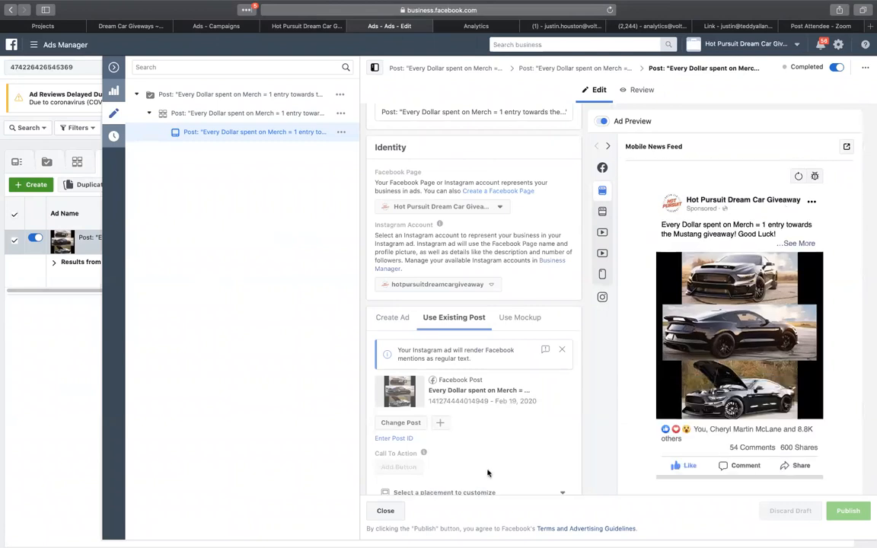
pyautogui.scroll(-5, 488, 473)
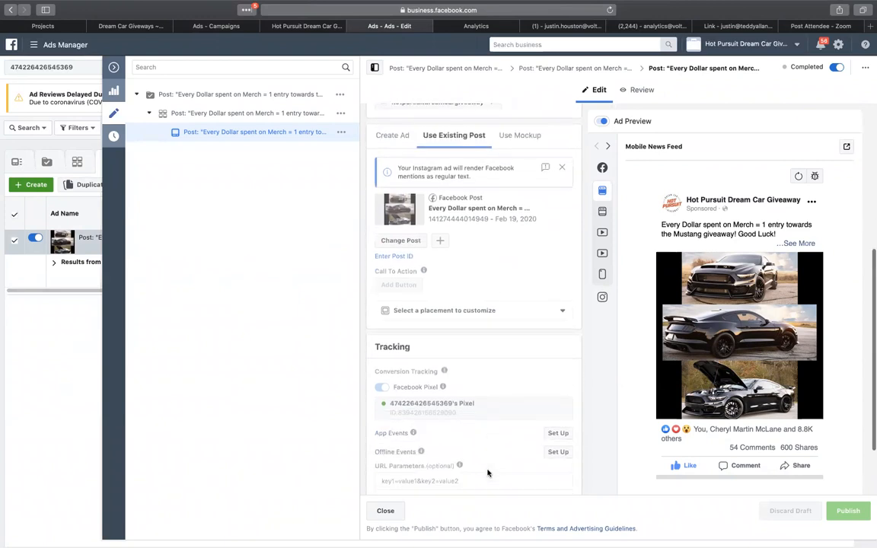
pyautogui.scroll(-2, 488, 473)
pyautogui.scroll(5, 488, 473)
pyautogui.scroll(2, 488, 474)
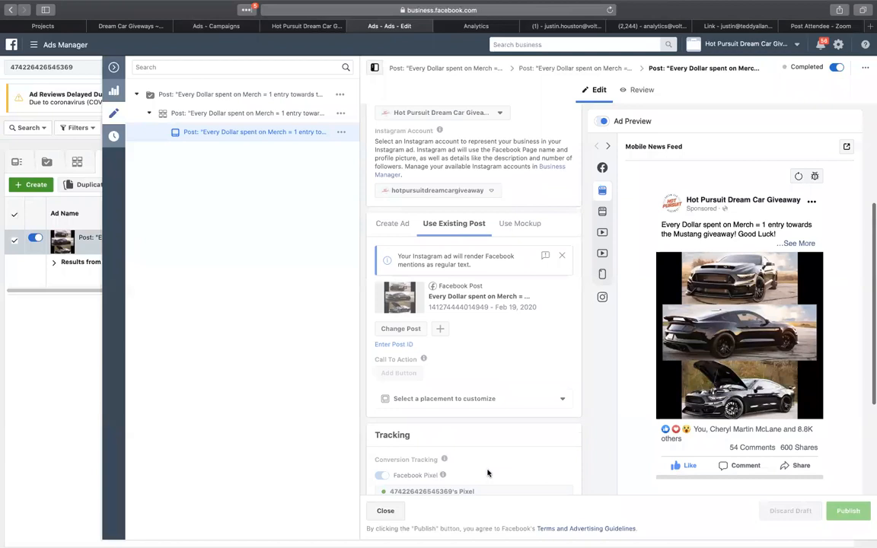
pyautogui.click(604, 211)
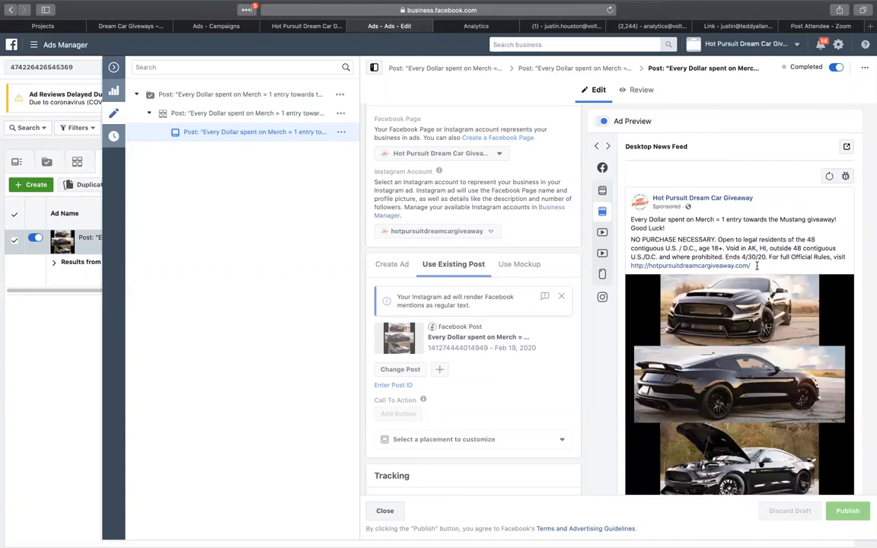
pyautogui.click(847, 146)
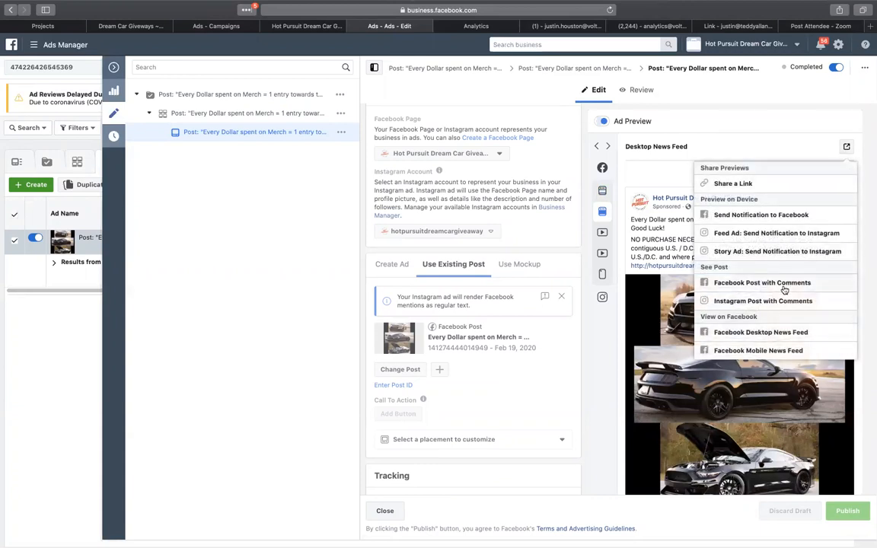
pyautogui.click(785, 282)
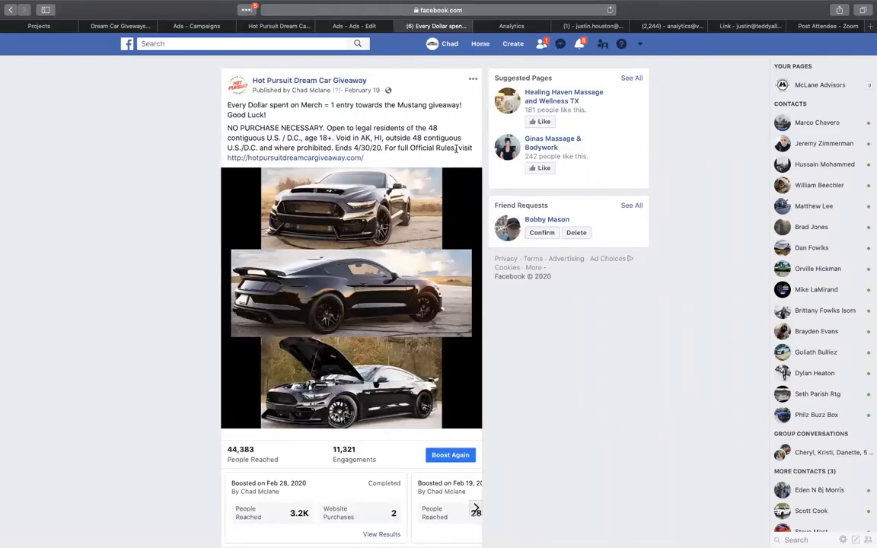
# Step: Copy the Facebook post's text into the new ad's Primary Text and add a blank line before "NO PURCHASE NECESSARY"
pyautogui.moveTo(407, 162); pyautogui.dragTo(377, 154)
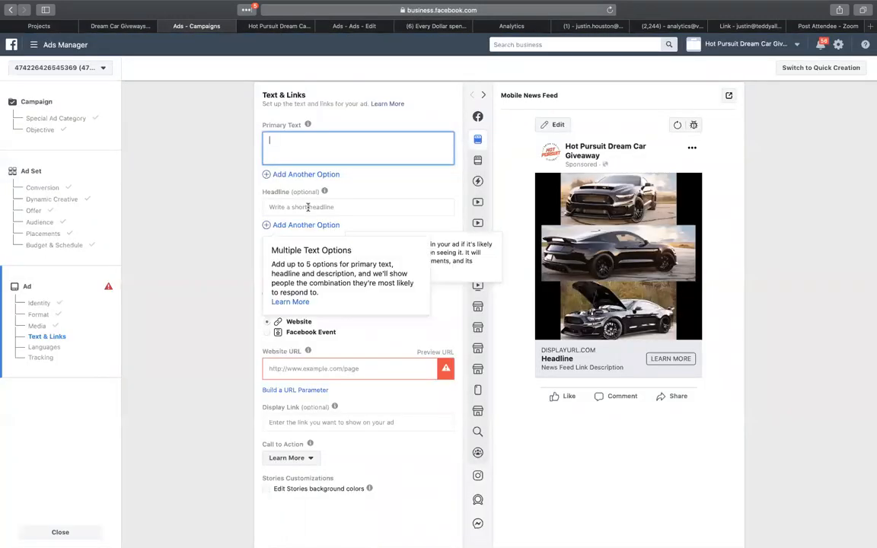
pyautogui.write('Every Dollar spent on Merch = 1 entry towards the Mustang giveaway! Good Luck! NO PURCHASE NECESSARY. Open to legal residents of the 48 contiguous U.S. / D.C., age 18+. Void in AK, HI, outside 48 contiguous U.S./D.C. and where prohibited. Ends 4/30/20. For full Official Rules, visit http://hotpursuitdreamcargiveaway.com/')
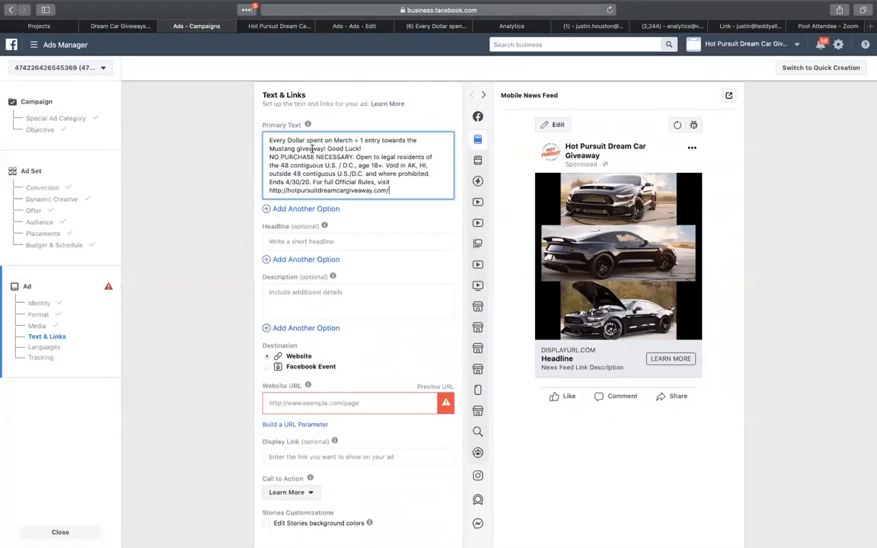
pyautogui.click(384, 150)
pyautogui.press('Return')
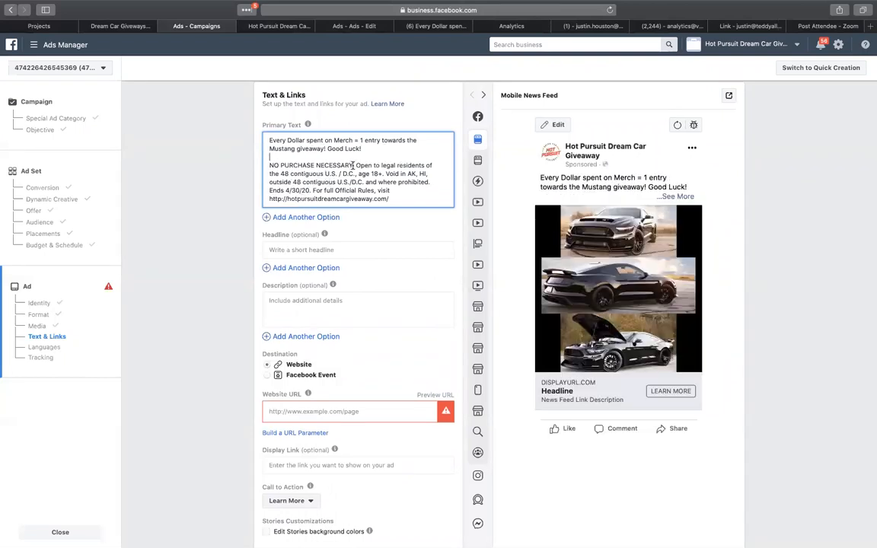
# Step: Delete the no-purchase, eligibility and rules wording from the Primary Text, keeping the website link after a blank line
pyautogui.moveTo(355, 165); pyautogui.dragTo(266, 168)
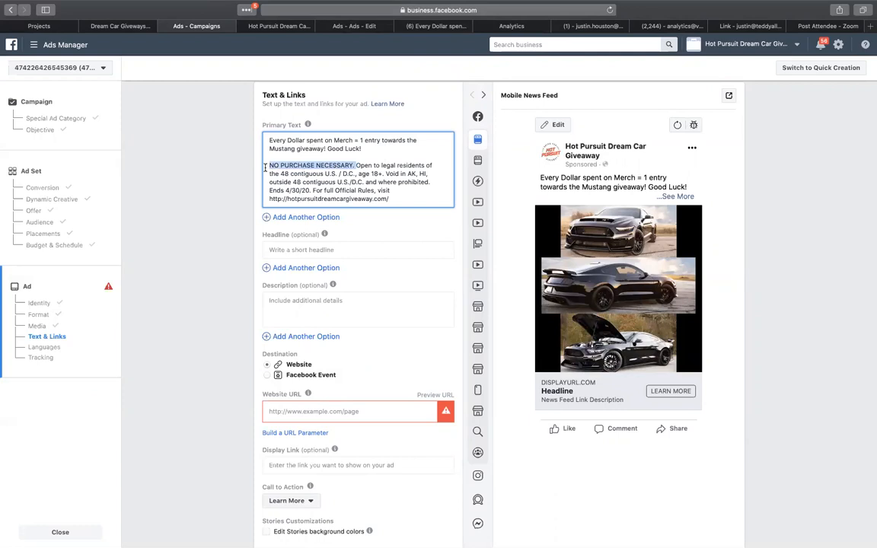
pyautogui.press('BackSpace')
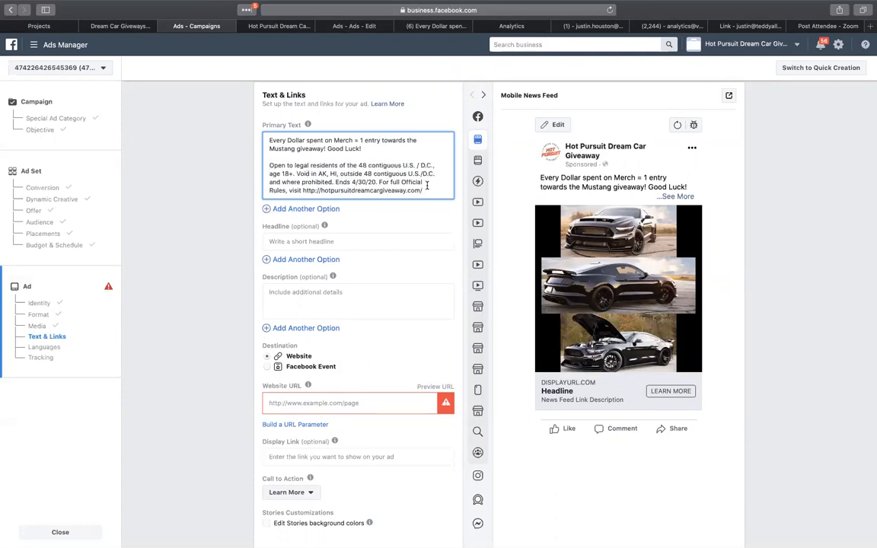
pyautogui.moveTo(427, 189); pyautogui.dragTo(240, 163)
pyautogui.moveTo(301, 191); pyautogui.dragTo(265, 166)
pyautogui.press('BackSpace')
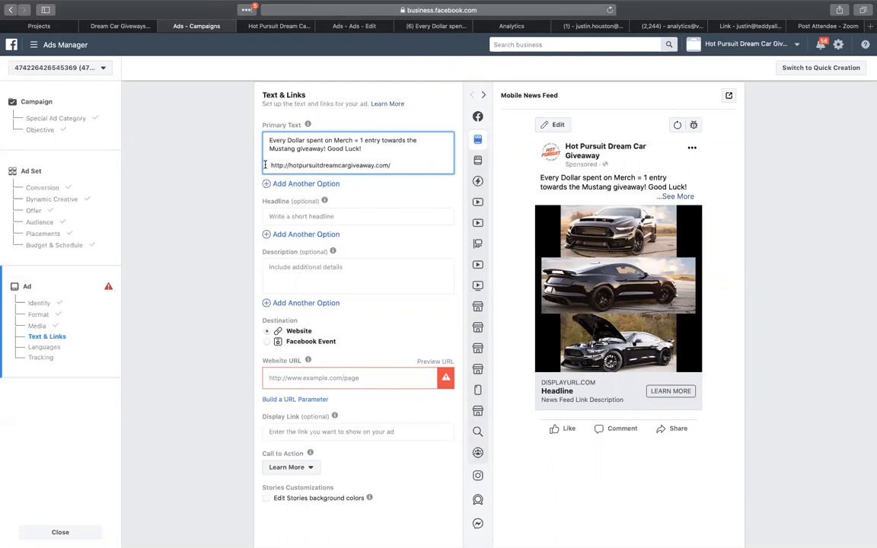
pyautogui.press('BackSpace')
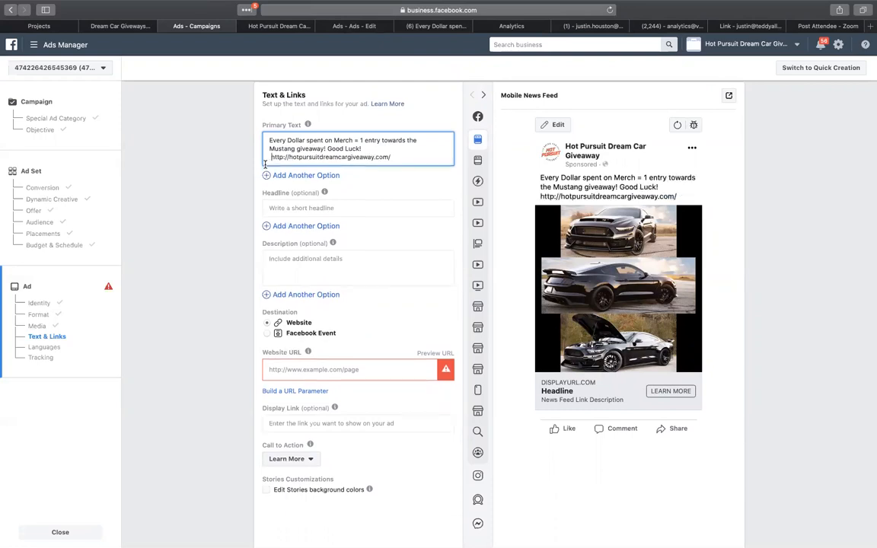
pyautogui.press('Return')
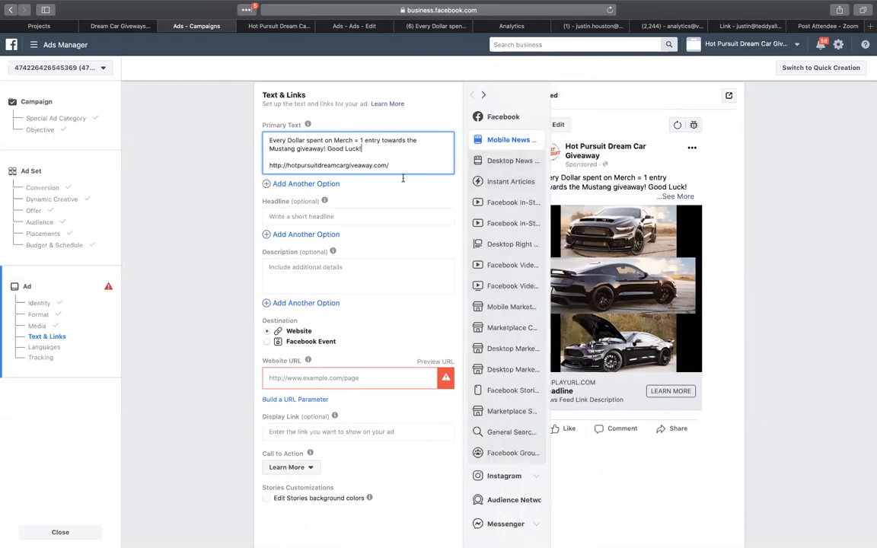
# Step: Check the giveaway website and the earlier ad for wording, and set the new ad's headline to "CAR GIVEAWAY"
pyautogui.click(360, 215)
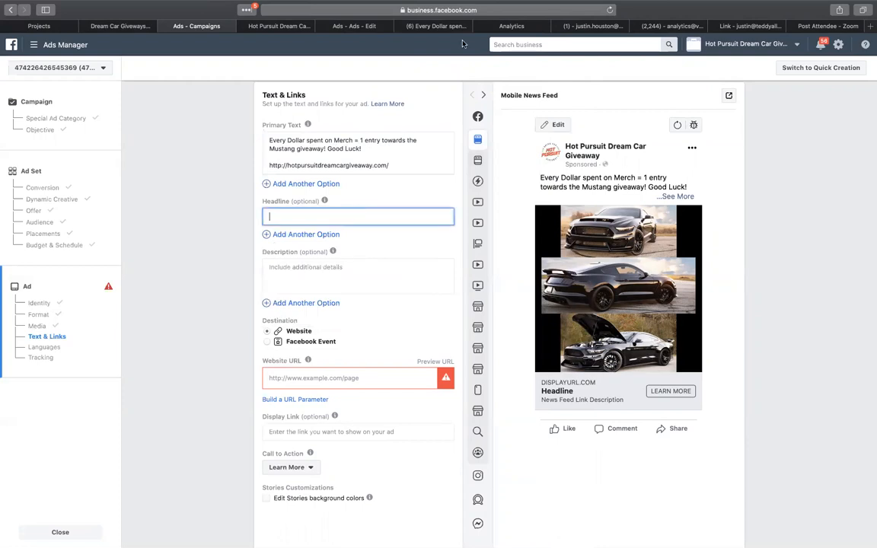
pyautogui.click(279, 25)
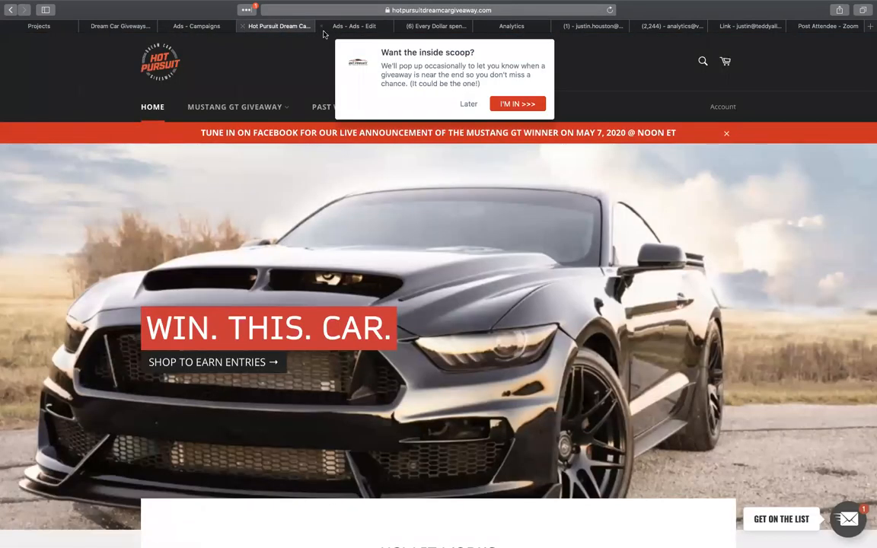
pyautogui.click(335, 26)
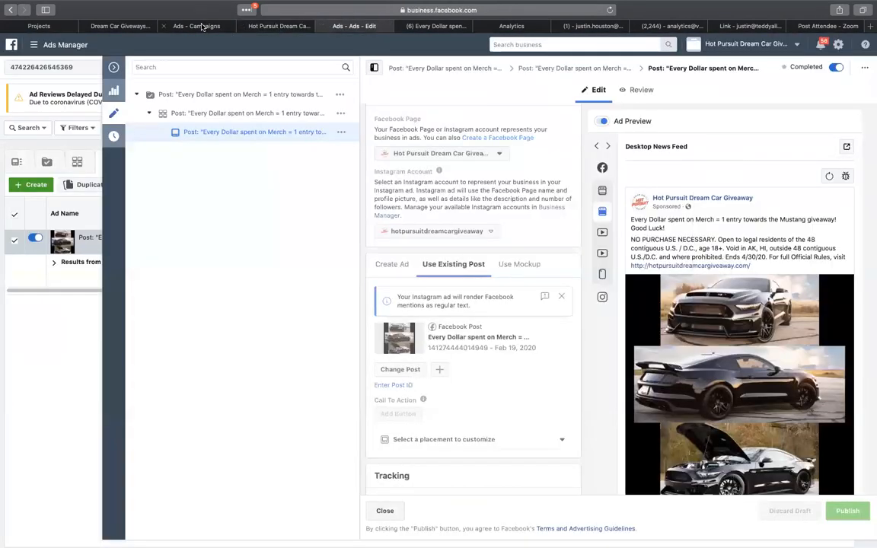
pyautogui.scroll(-2, 659, 278)
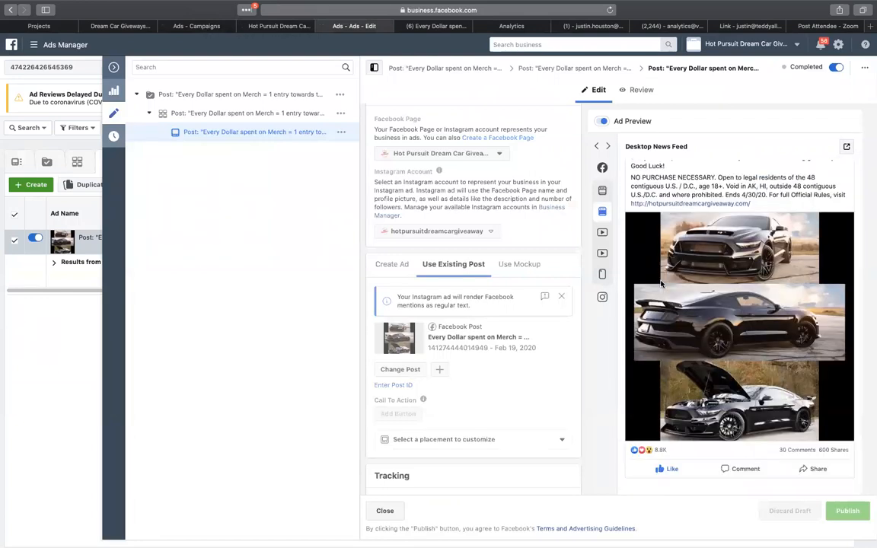
pyautogui.click(198, 26)
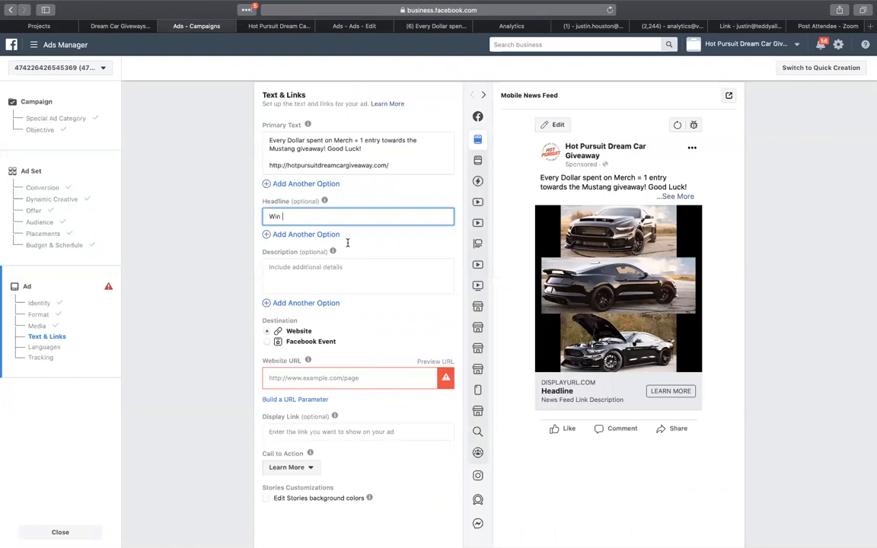
pyautogui.write('Car')
pyautogui.press('super+a')
pyautogui.press('BackSpace')
pyautogui.write('CAR GIVEAWAY')
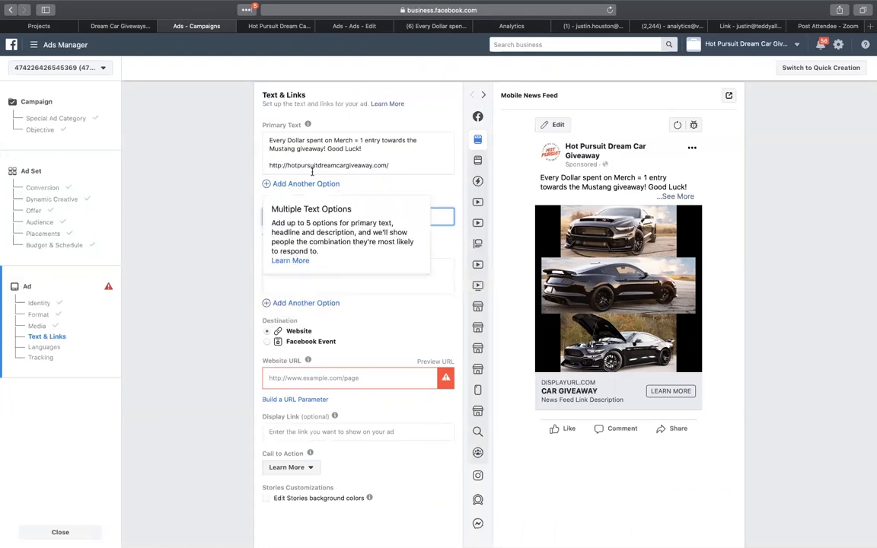
# Step: Set the ad's description to the giveaway website's banner slogan, "Win. This. Car."
pyautogui.click(321, 268)
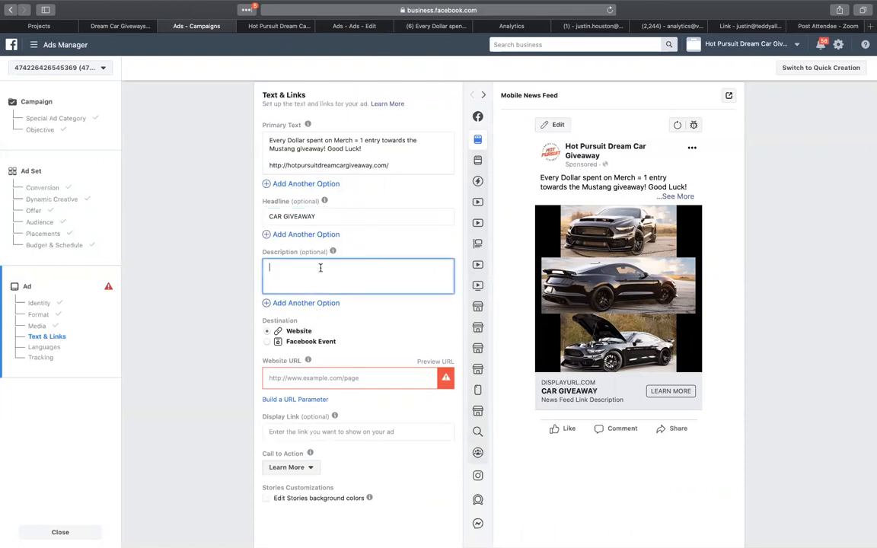
pyautogui.click(282, 26)
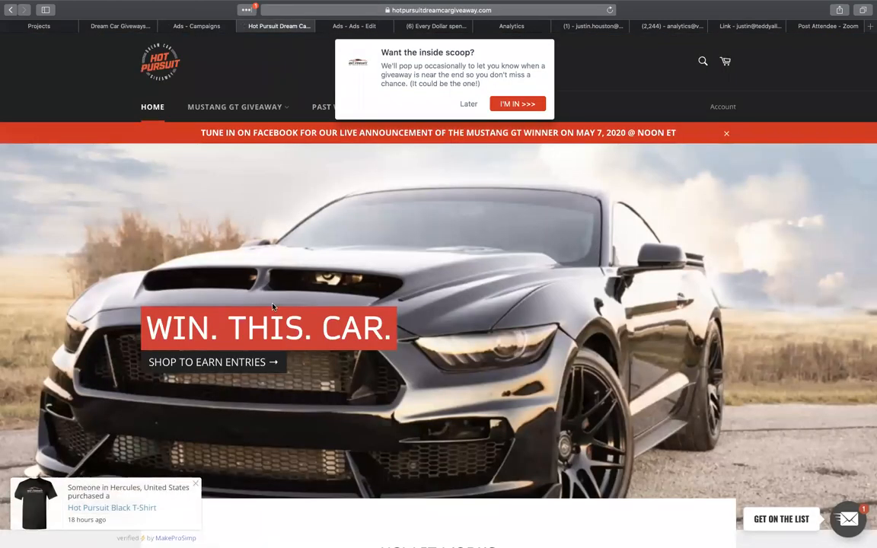
pyautogui.click(209, 26)
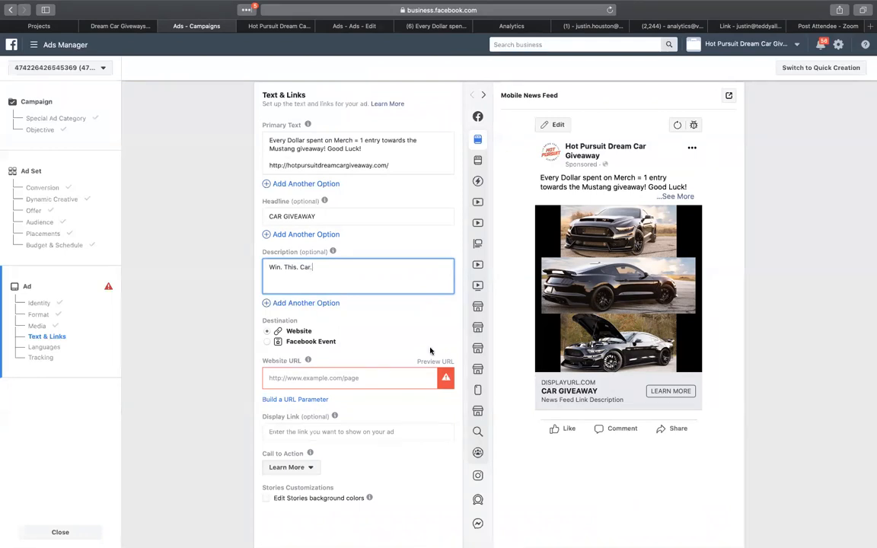
pyautogui.click(263, 27)
pyautogui.click(203, 30)
# Step: Open the Mustang GT Giveaway page on the giveaway's website
pyautogui.click(374, 365)
pyautogui.tripleClick(357, 165)
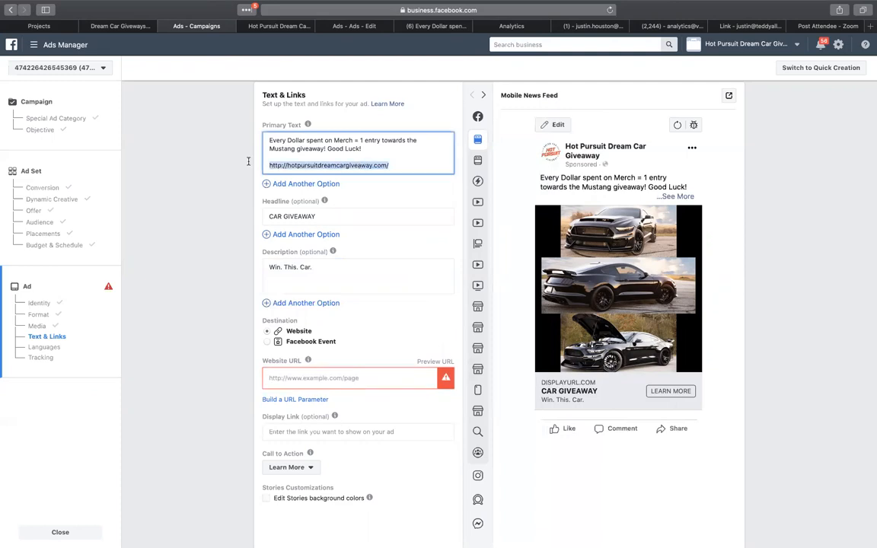
pyautogui.click(279, 26)
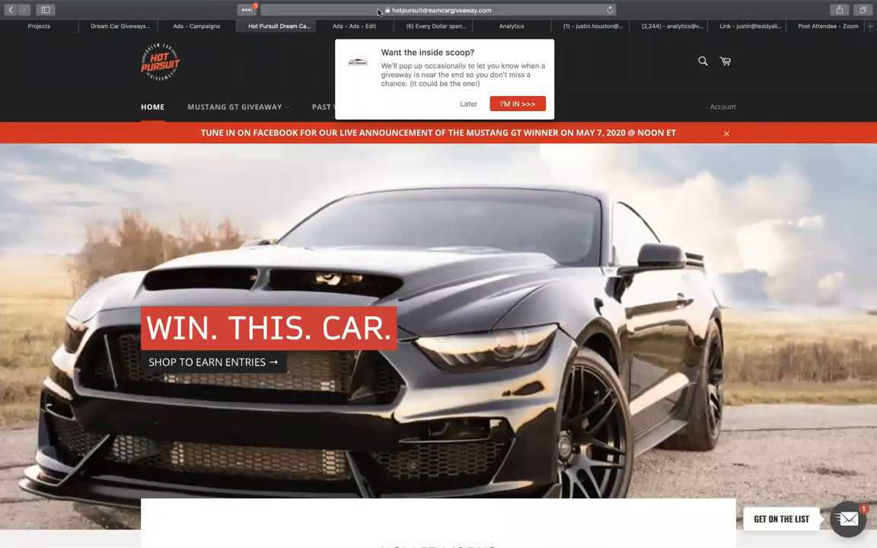
pyautogui.scroll(-3, 375, 172)
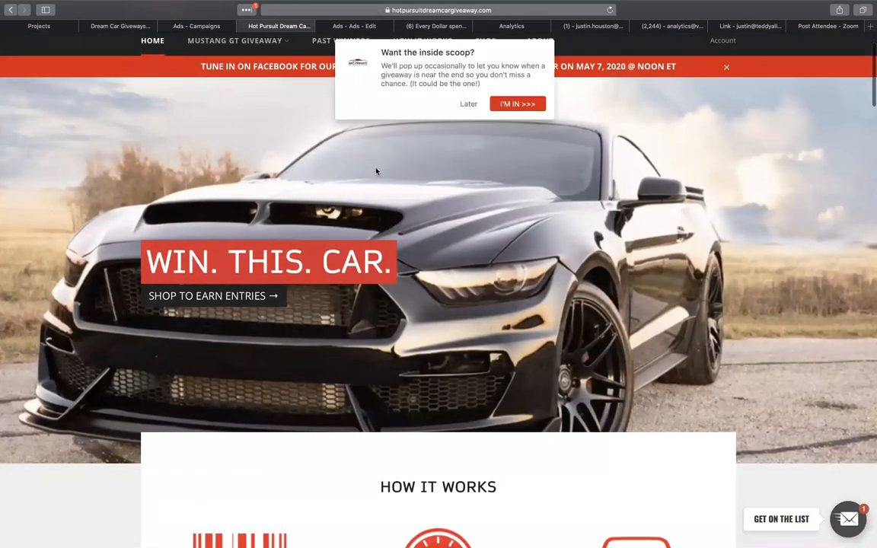
pyautogui.scroll(2, 375, 172)
pyautogui.moveTo(273, 67)
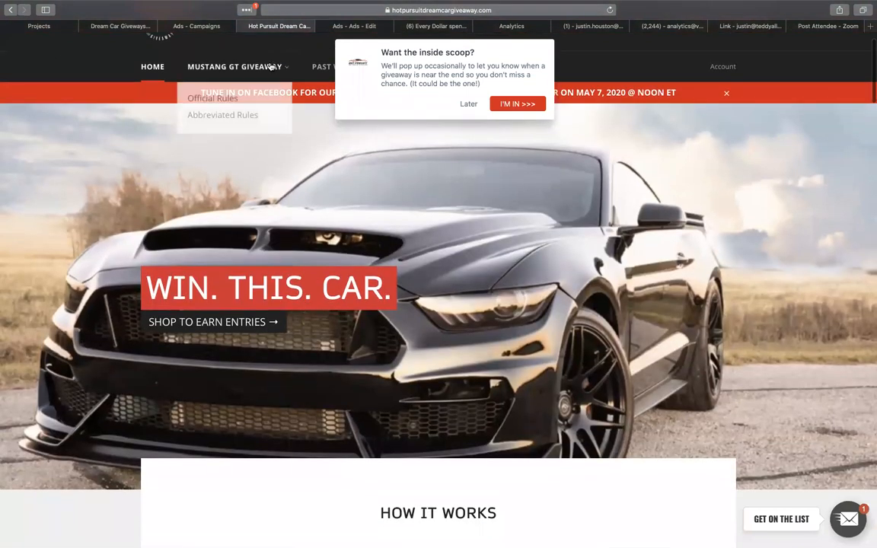
pyautogui.click(233, 102)
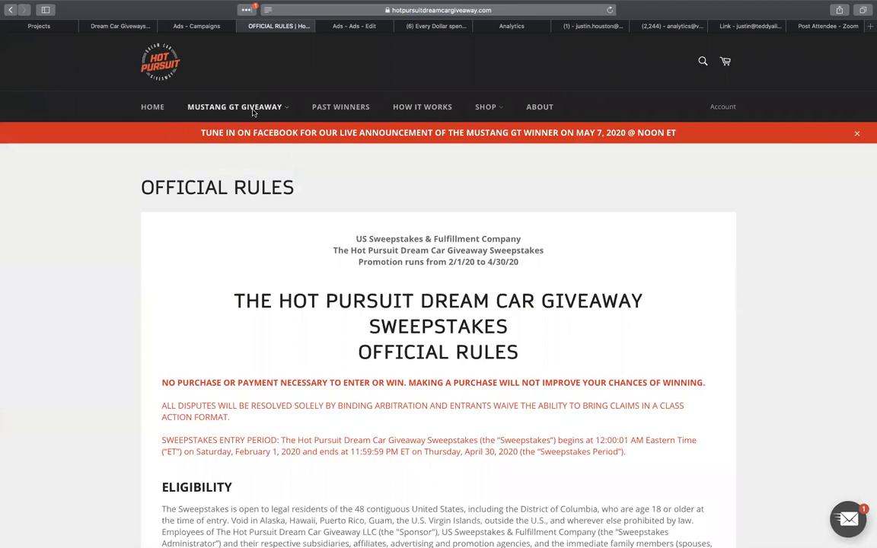
pyautogui.click(258, 107)
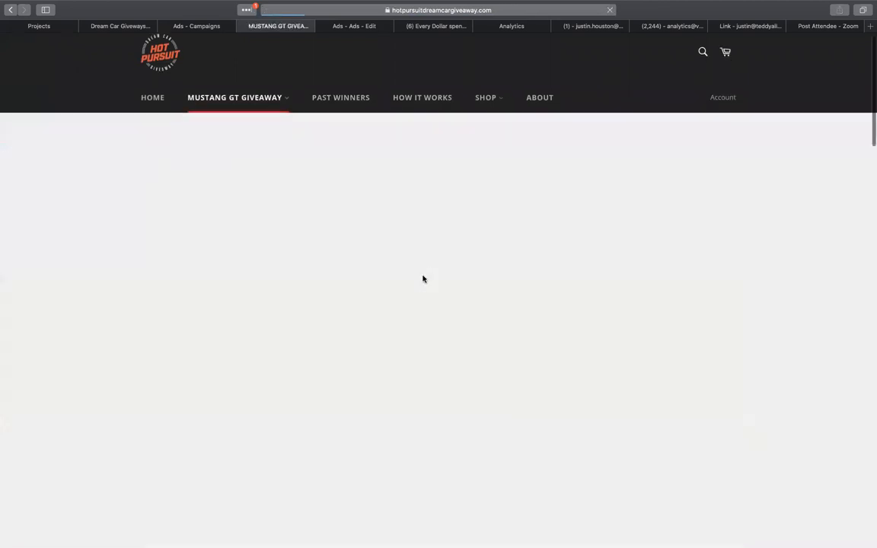
pyautogui.scroll(-4, 424, 279)
pyautogui.scroll(4, 423, 279)
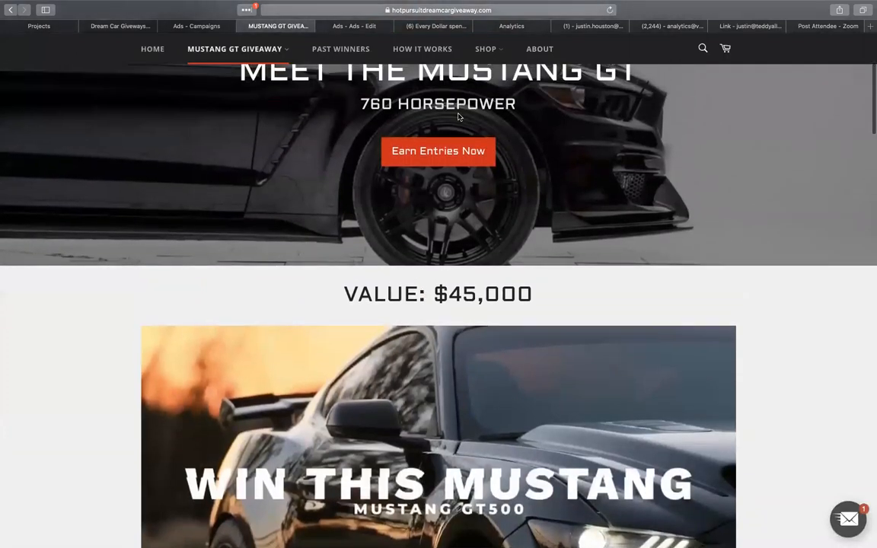
# Step: Look at where "Earn Entries Now" leads, return to the Mustang GT page and copy its web address
pyautogui.click(446, 165)
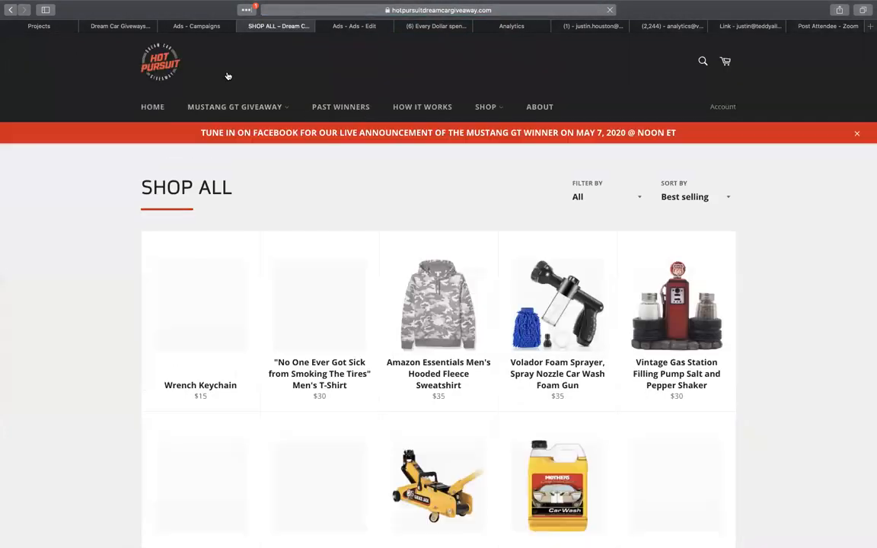
pyautogui.click(11, 10)
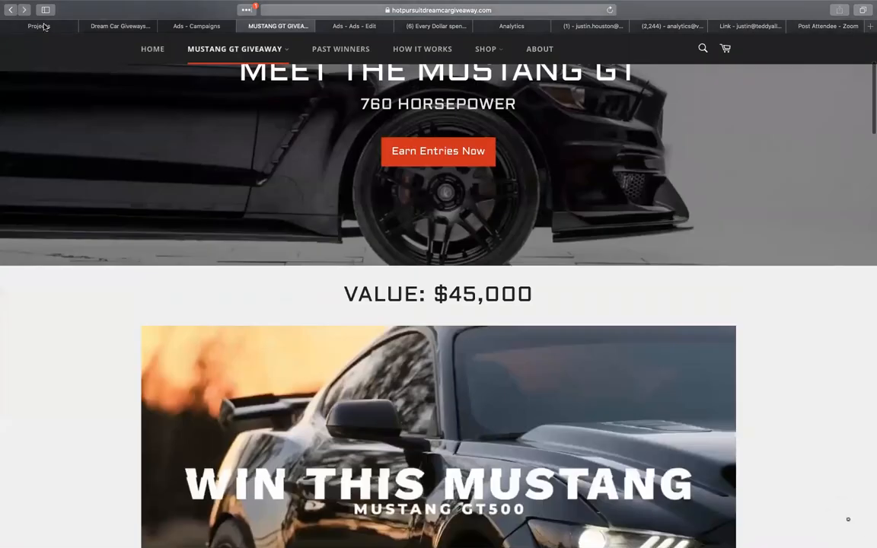
pyautogui.click(396, 12)
pyautogui.press('super+c')
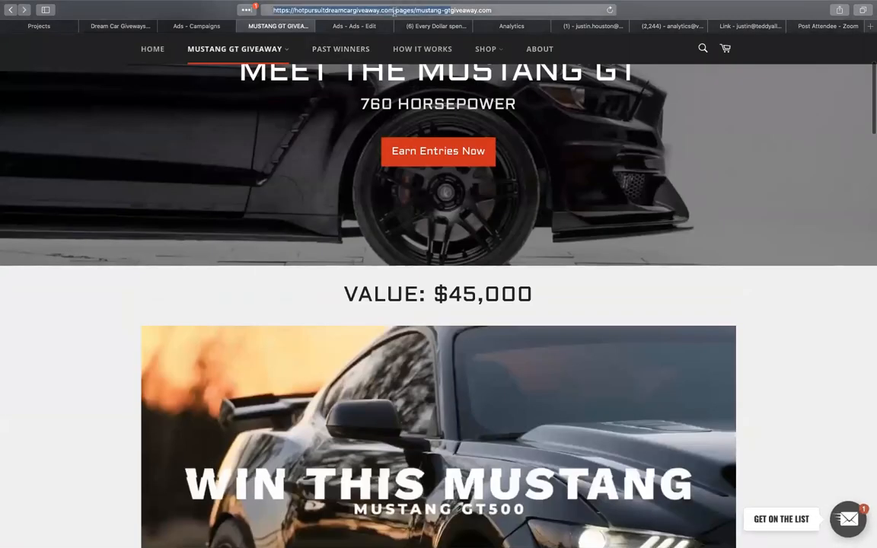
# Step: Replace the link in the ad's primary text with the copied Mustang GT page address
pyautogui.click(186, 26)
pyautogui.click(395, 160)
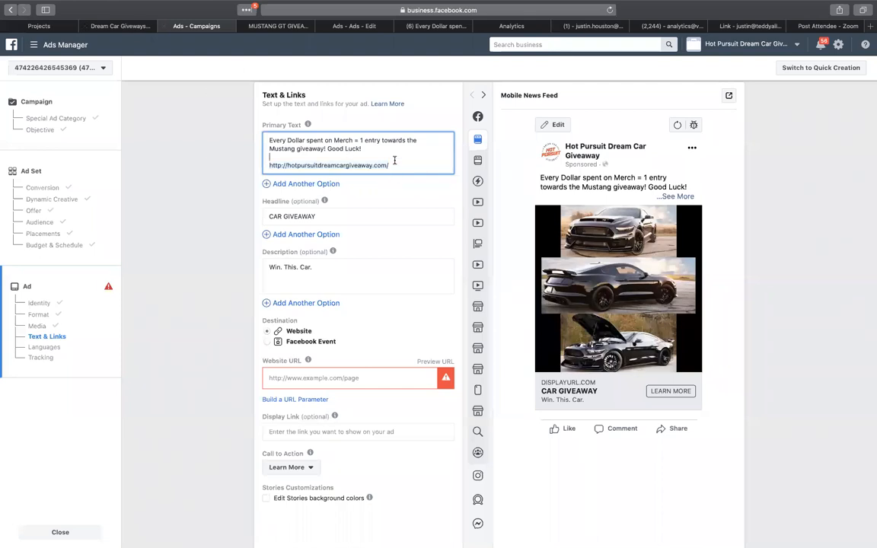
pyautogui.moveTo(405, 163); pyautogui.dragTo(268, 165)
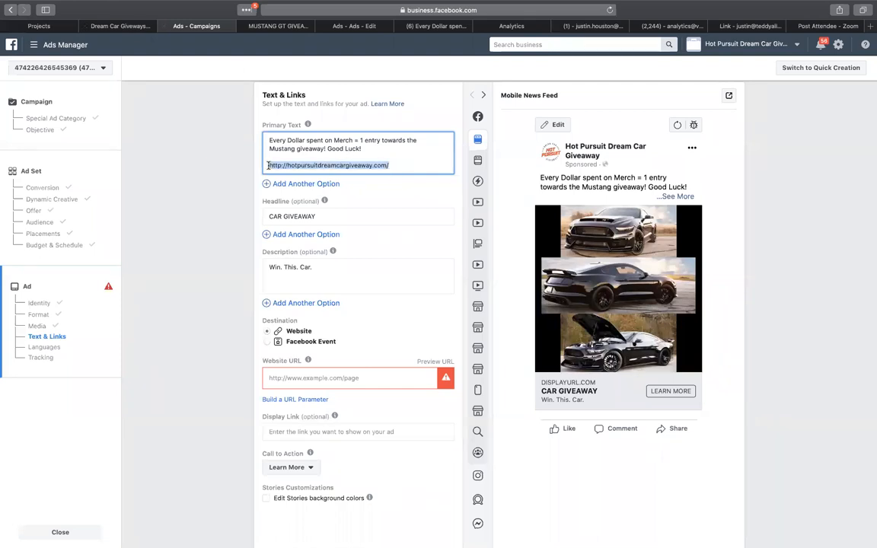
pyautogui.press('super+v')
# Step: Set the ad's website URL to the giveaway site's Mustang GT page address
pyautogui.click(277, 26)
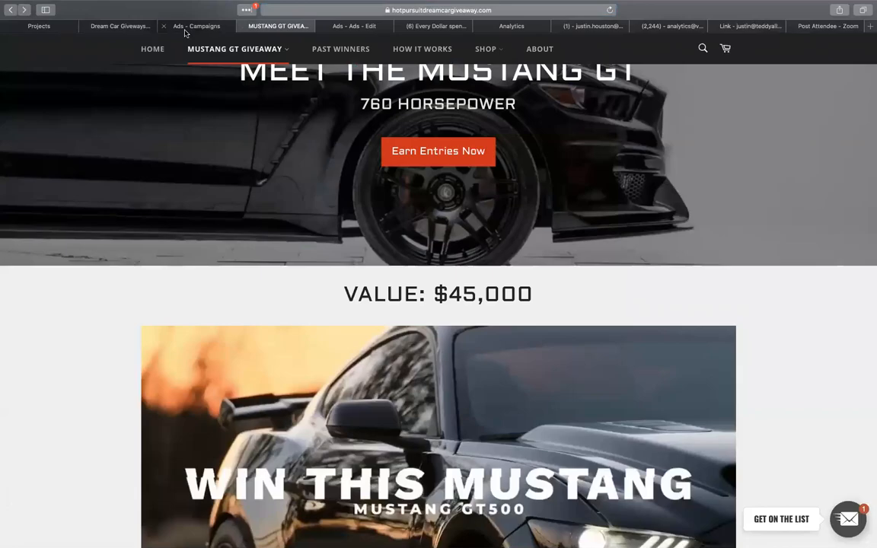
pyautogui.click(188, 27)
pyautogui.click(369, 386)
pyautogui.press('super+v')
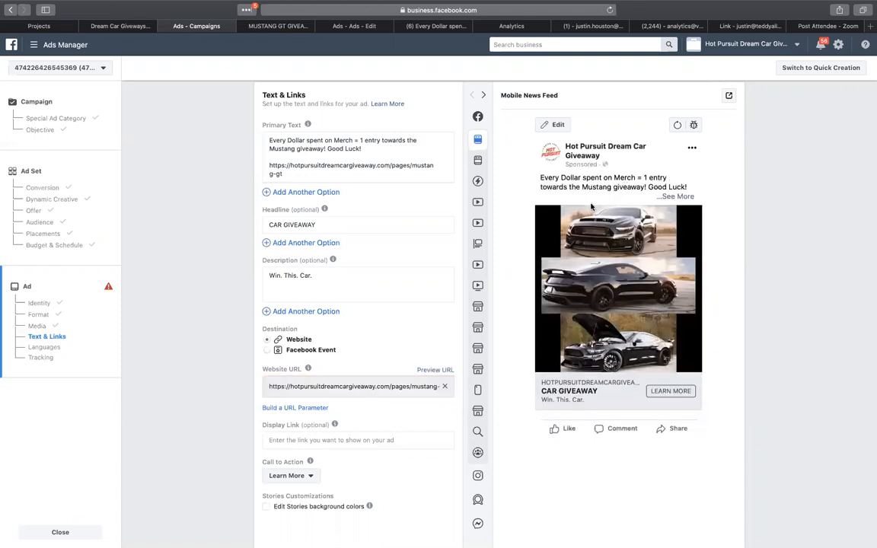
# Step: Review the ad's identity, format, media, text and links, and tracking settings
pyautogui.scroll(-10, 380, 409)
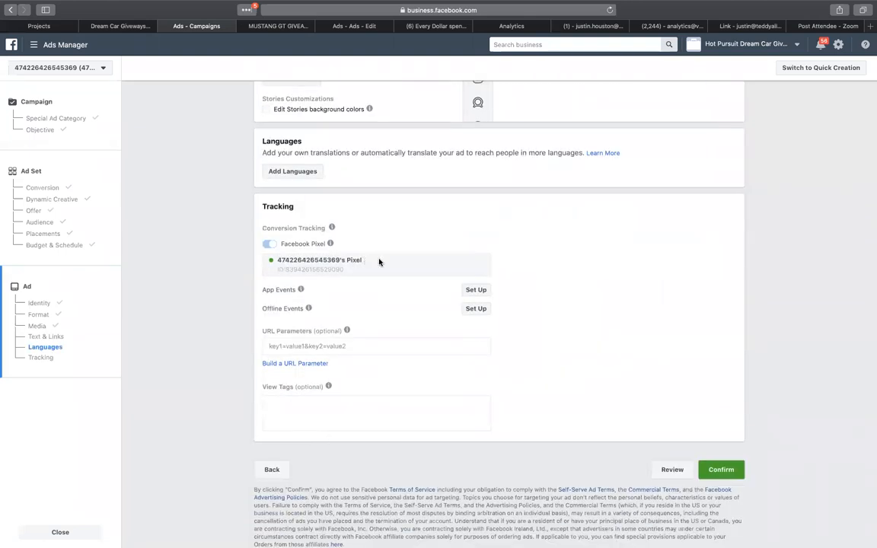
pyautogui.scroll(15, 379, 262)
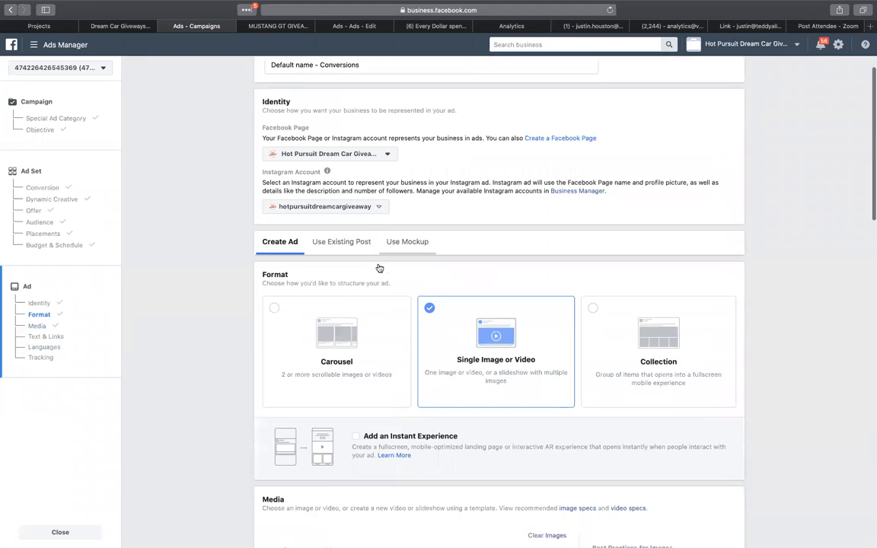
pyautogui.scroll(-15, 380, 268)
pyautogui.scroll(3, 379, 265)
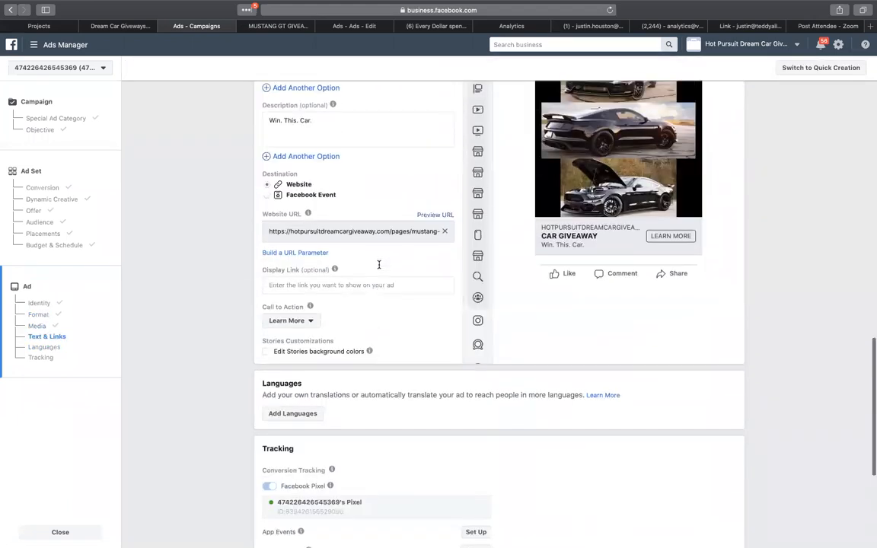
pyautogui.scroll(5, 379, 265)
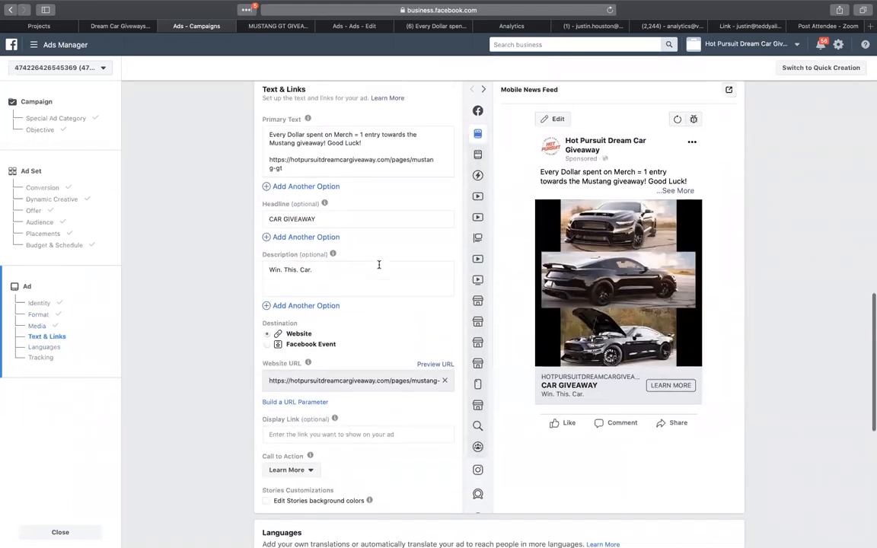
pyautogui.scroll(6, 379, 265)
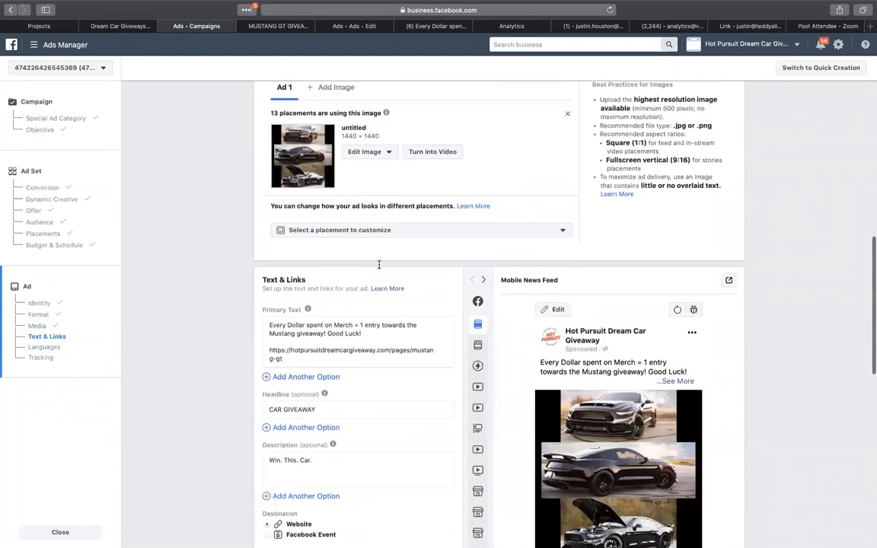
pyautogui.scroll(2, 379, 265)
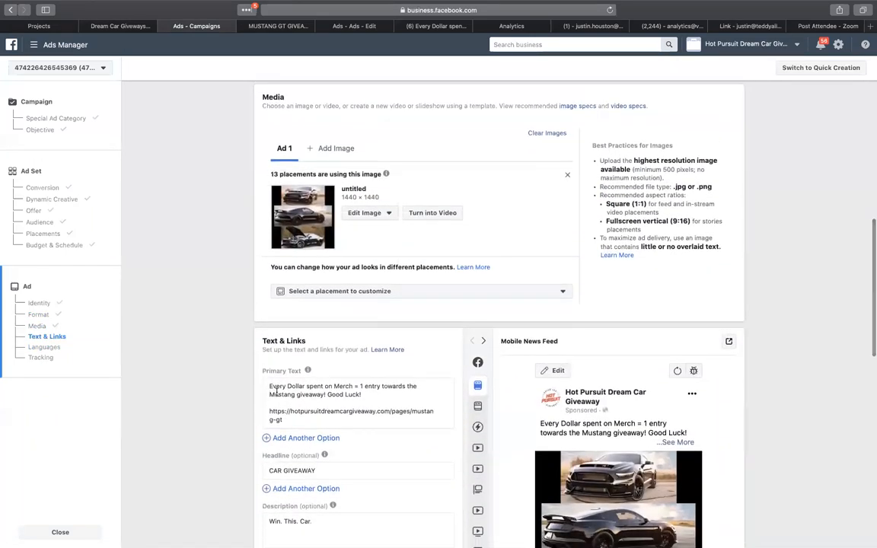
# Step: Rename the ad as "Every Dollar spent on Merch = 1" and confirm the campaign for publishing
pyautogui.moveTo(270, 386); pyautogui.dragTo(360, 387)
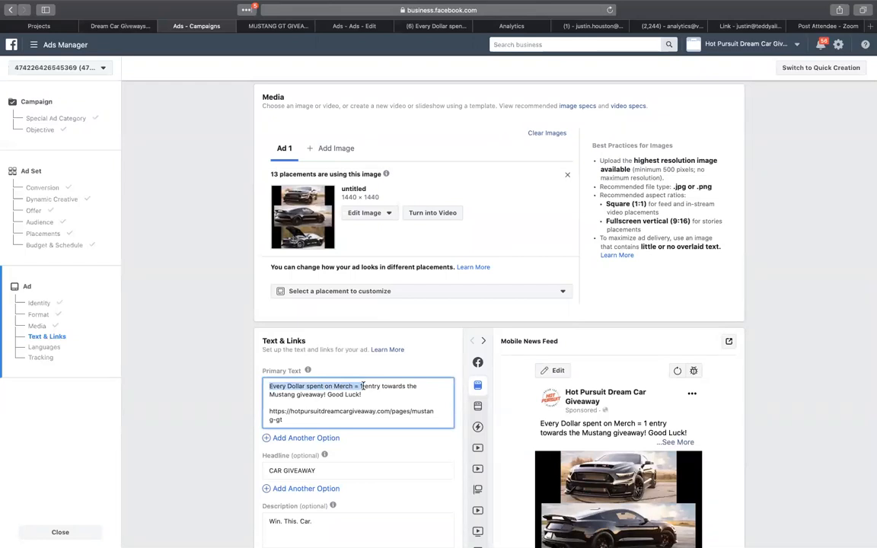
pyautogui.scroll(14, 363, 387)
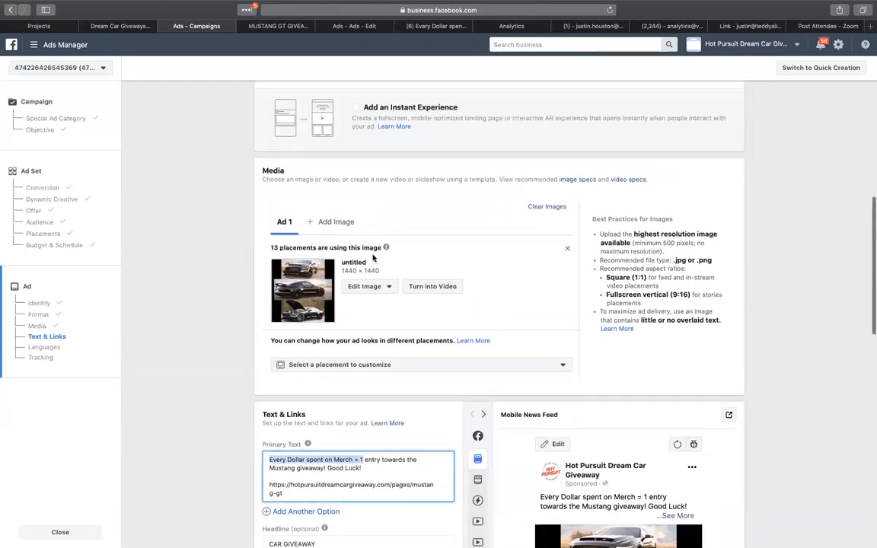
pyautogui.click(381, 101)
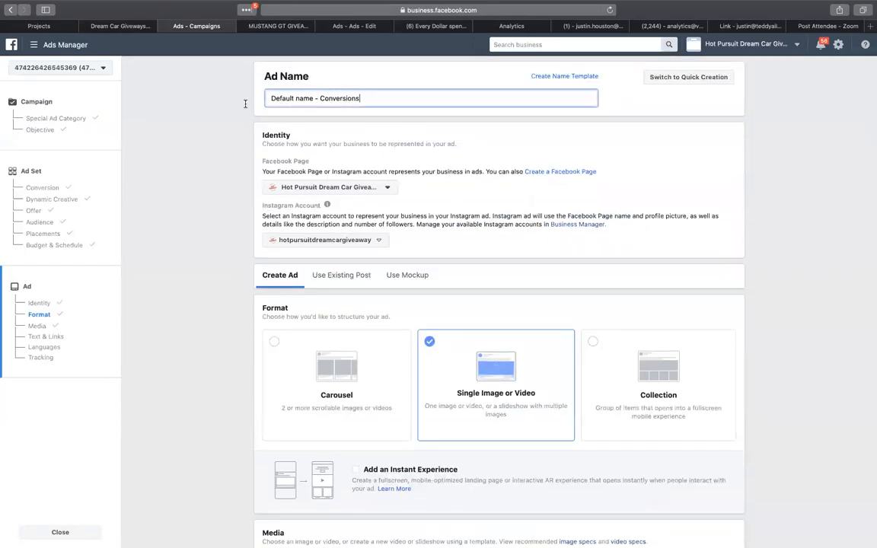
pyautogui.write('Every Dollar spent on Merch = 1')
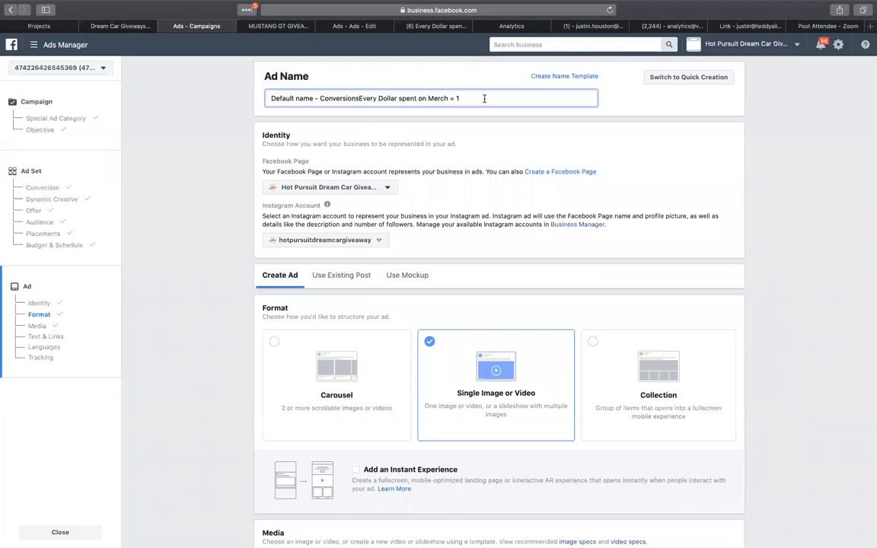
pyautogui.press('super+a')
pyautogui.write('Every Dollar spent on Merch = 1')
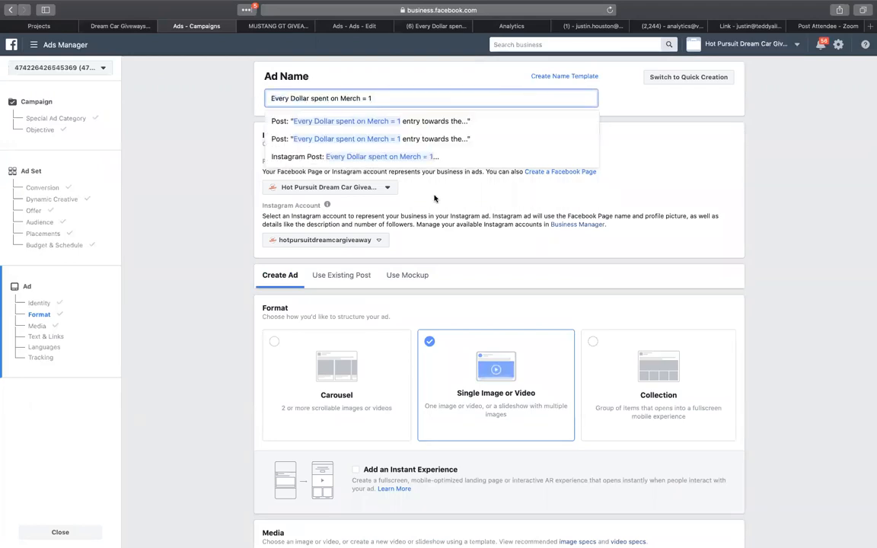
pyautogui.scroll(-15, 434, 198)
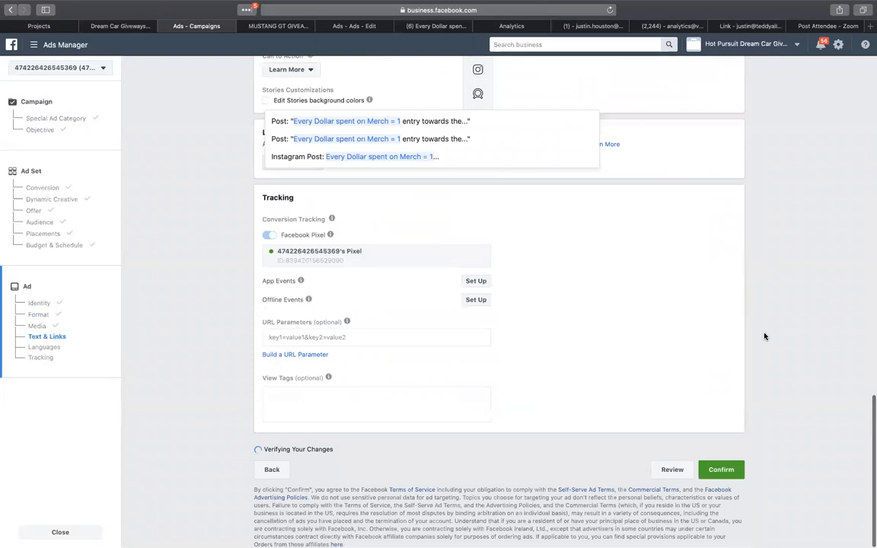
pyautogui.click(722, 525)
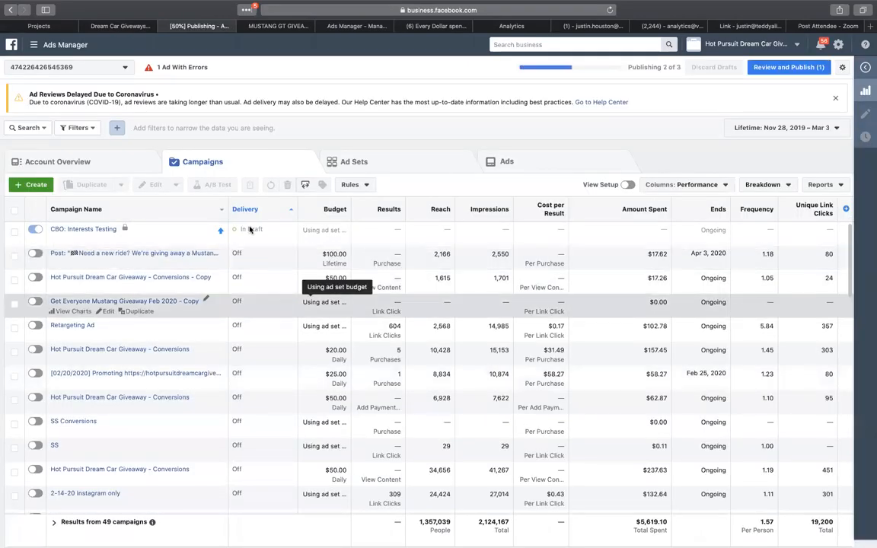
# Step: Select the CBO: Interests Testing campaign and view its ad sets and ads
pyautogui.click(300, 230)
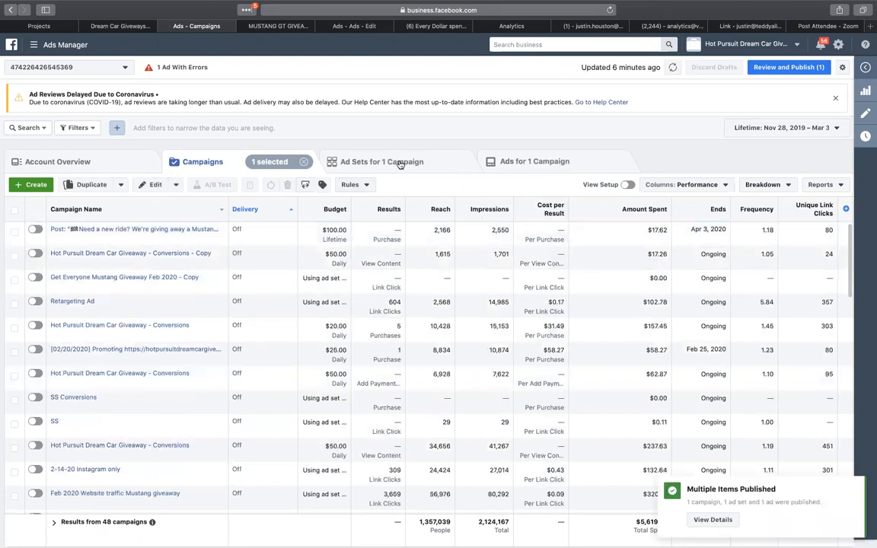
pyautogui.click(390, 163)
pyautogui.click(523, 163)
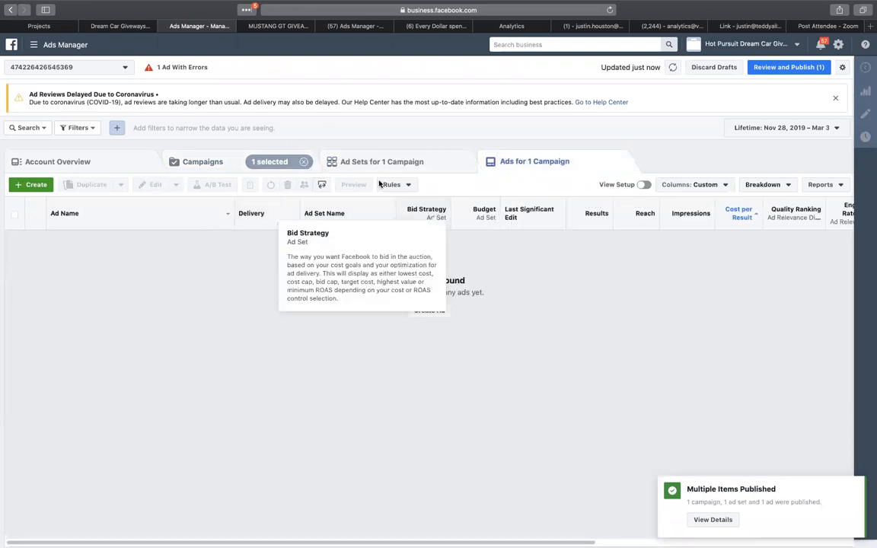
# Step: Inspect the draft ad flagged with an error in the review list and its editor, and leave it unpublished
pyautogui.click(759, 68)
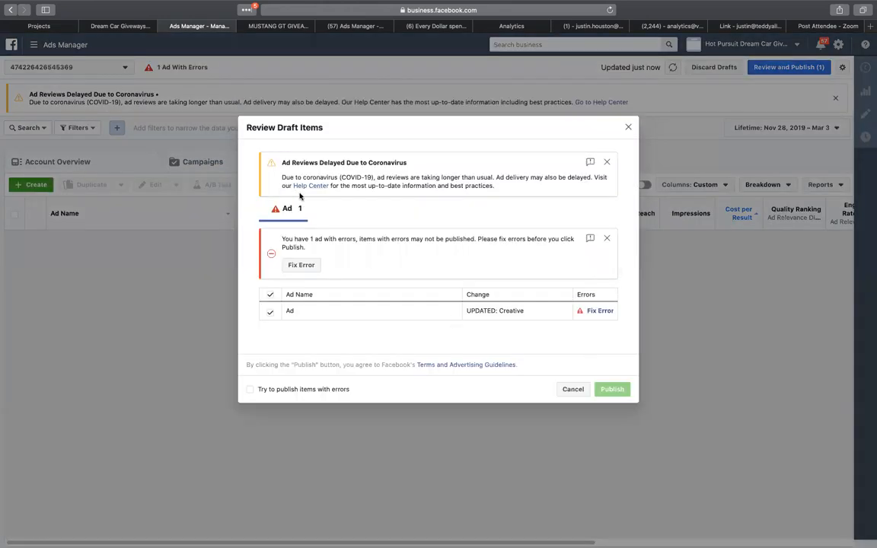
pyautogui.click(300, 265)
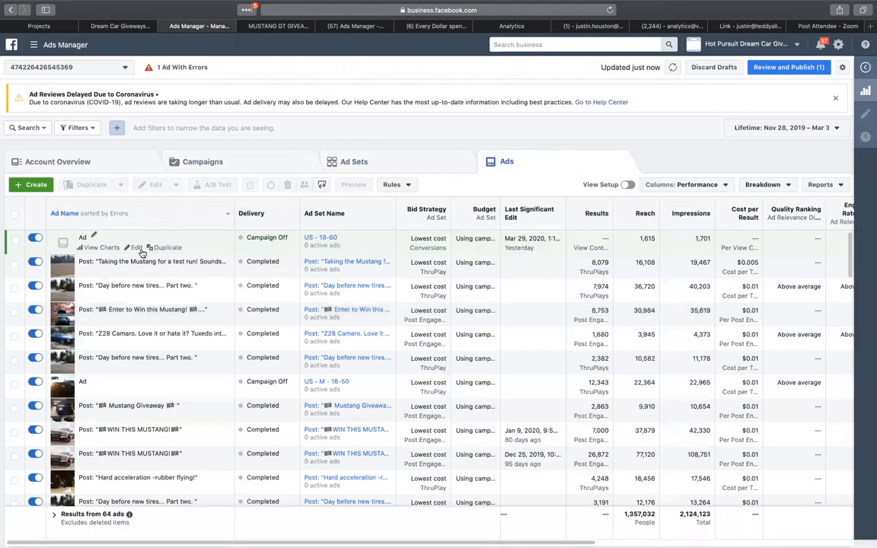
pyautogui.click(135, 248)
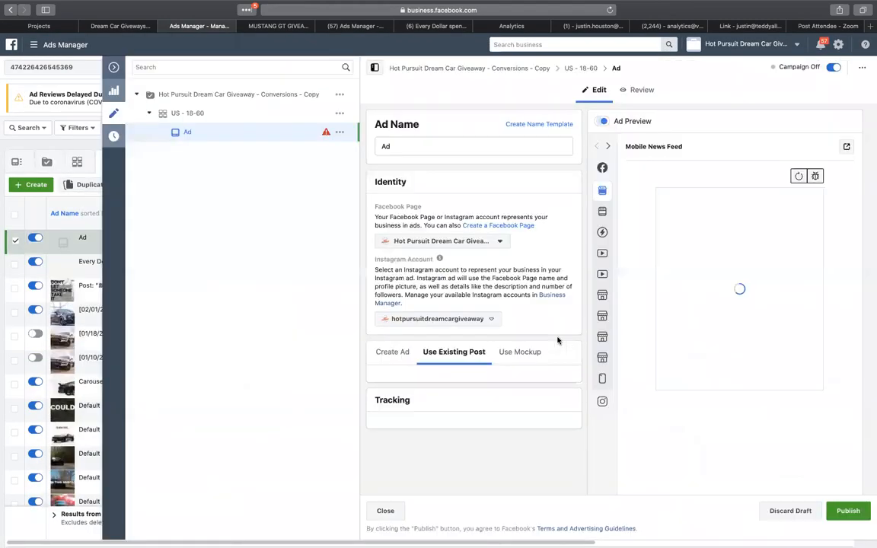
pyautogui.scroll(-5, 510, 302)
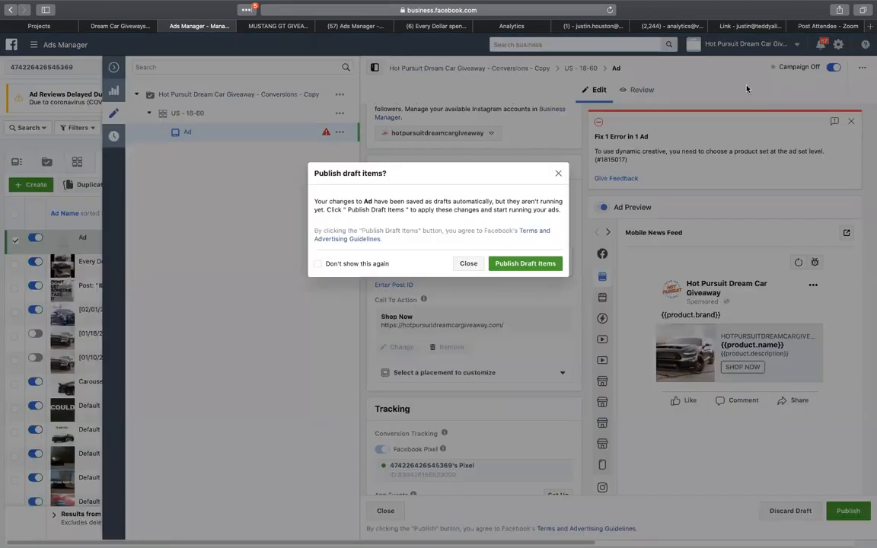
pyautogui.click(469, 264)
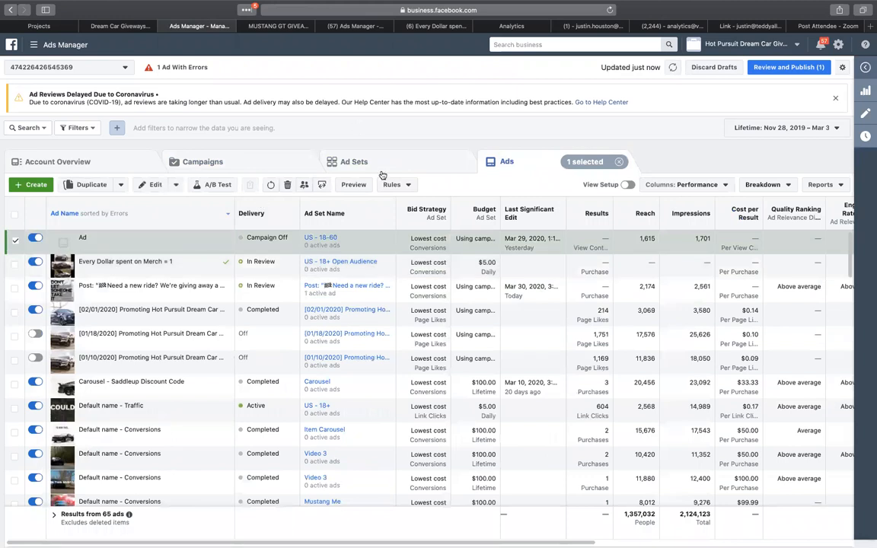
# Step: Check the ads of the CBO: Interests Testing campaign and discard the account's remaining drafts
pyautogui.click(376, 161)
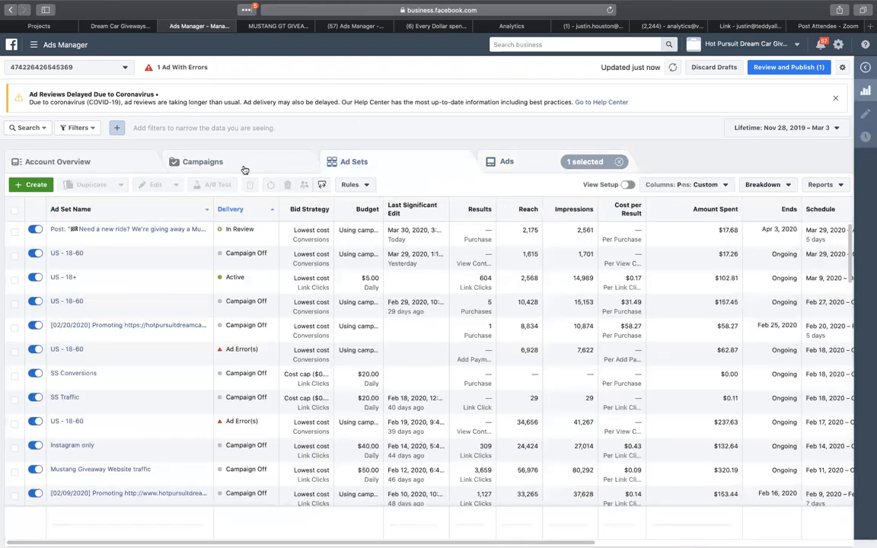
pyautogui.click(243, 168)
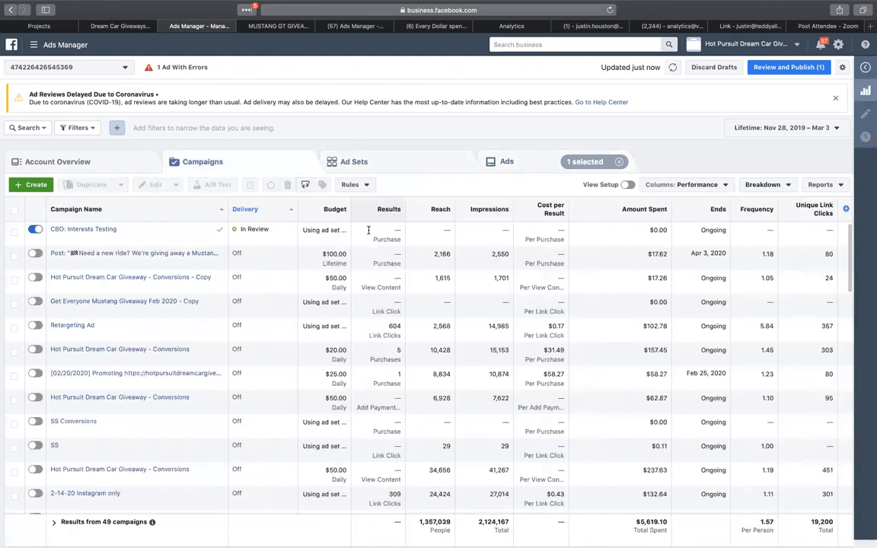
pyautogui.click(439, 233)
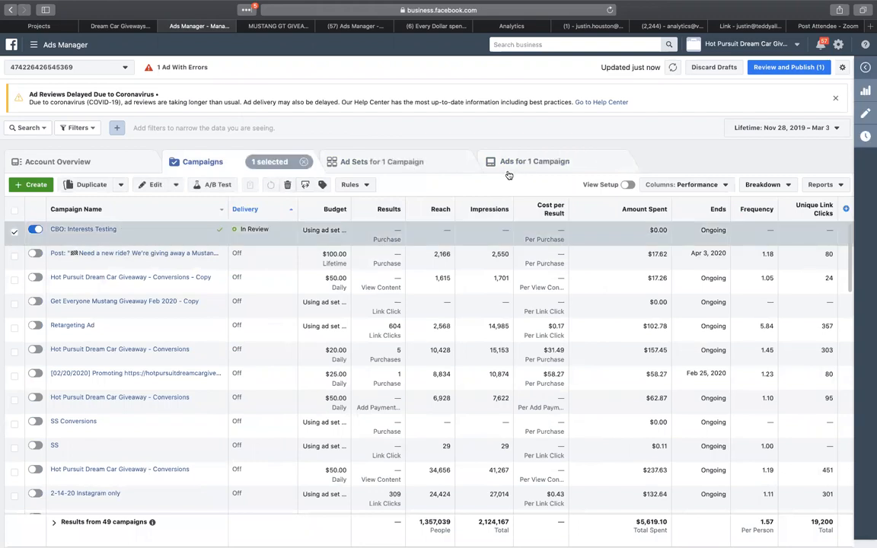
pyautogui.click(465, 162)
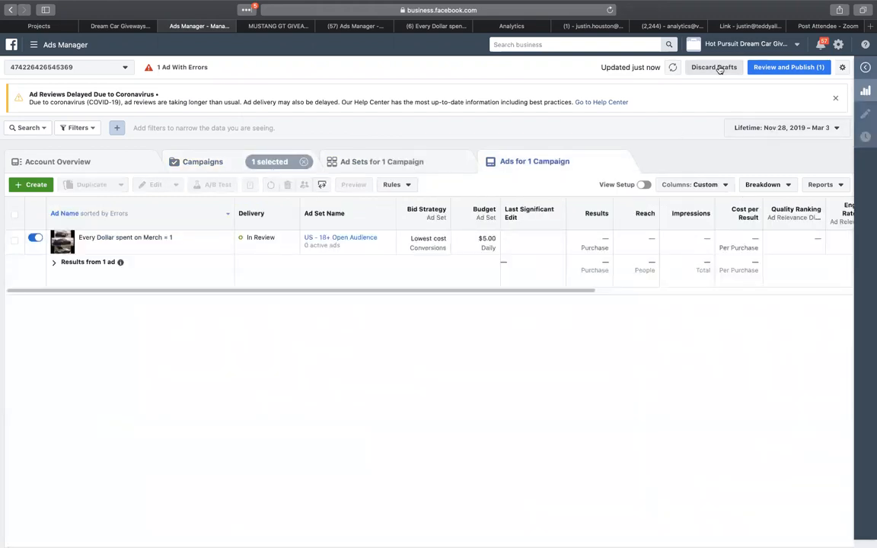
pyautogui.click(719, 67)
pyautogui.click(543, 247)
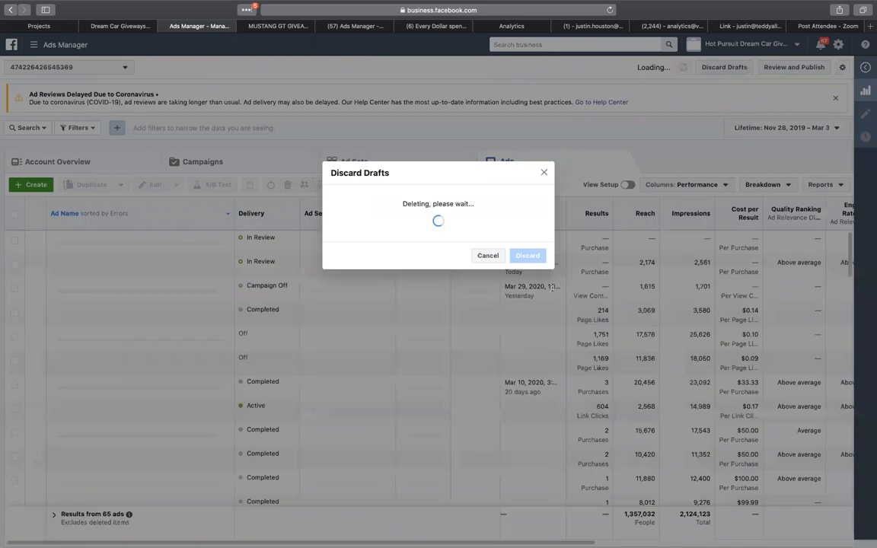
# Step: Filter the campaign list by selection to CBO: Interests Testing only, and show its ad sets
pyautogui.click(210, 163)
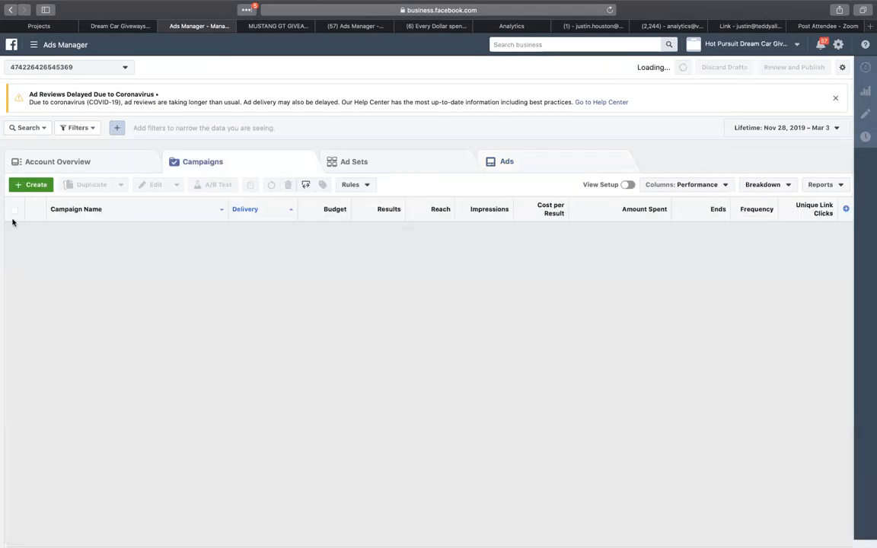
pyautogui.click(14, 232)
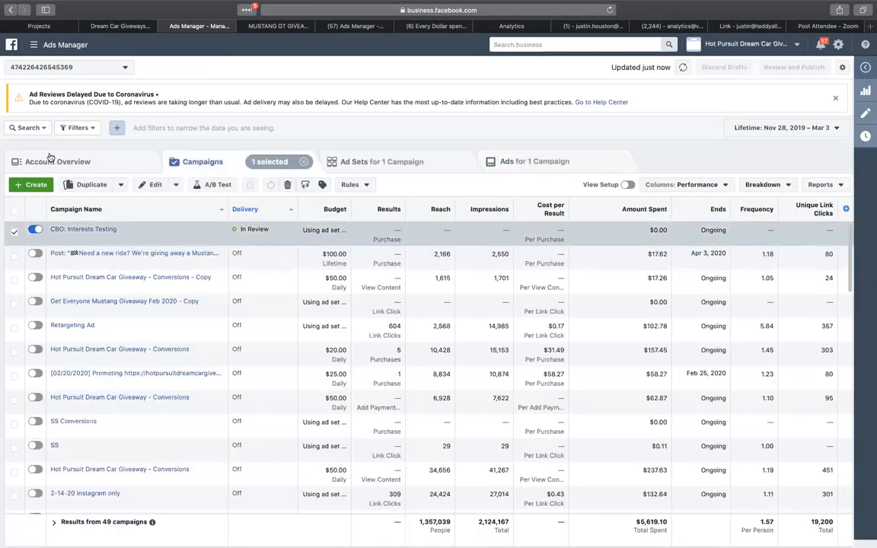
pyautogui.click(78, 127)
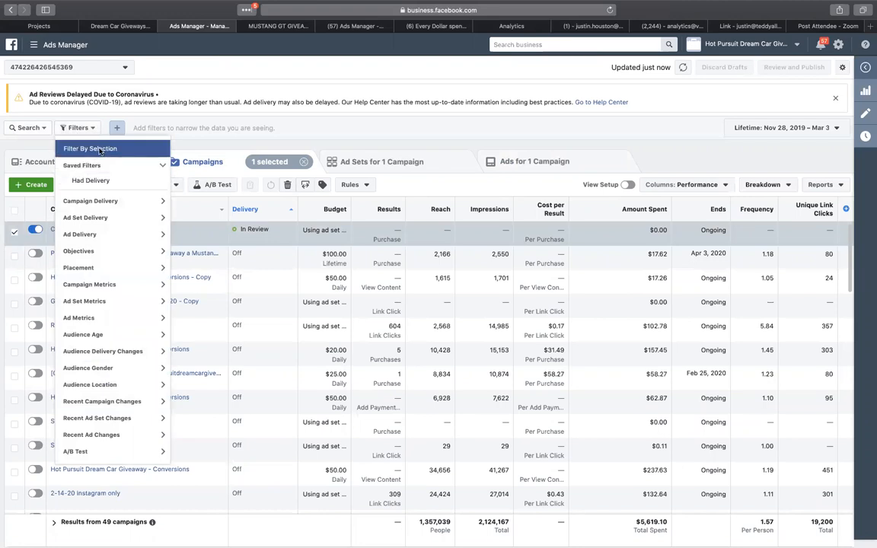
pyautogui.click(100, 149)
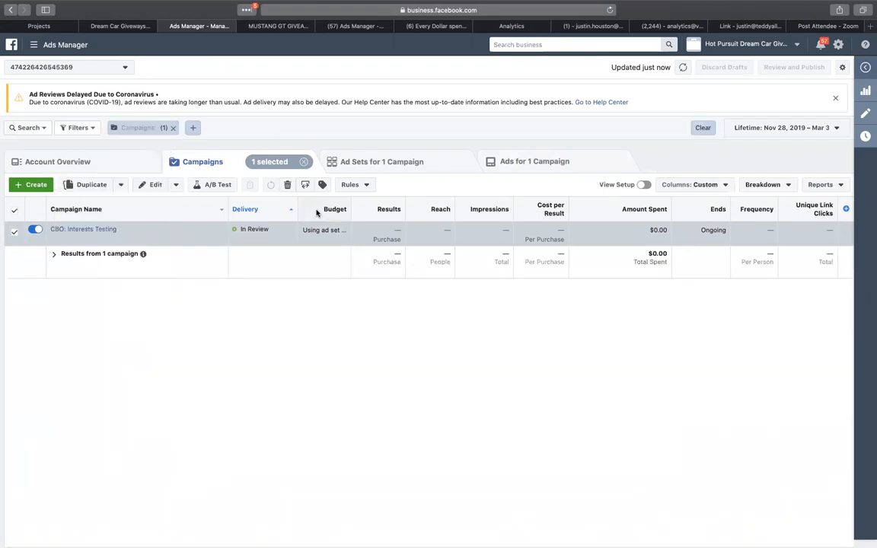
pyautogui.click(13, 230)
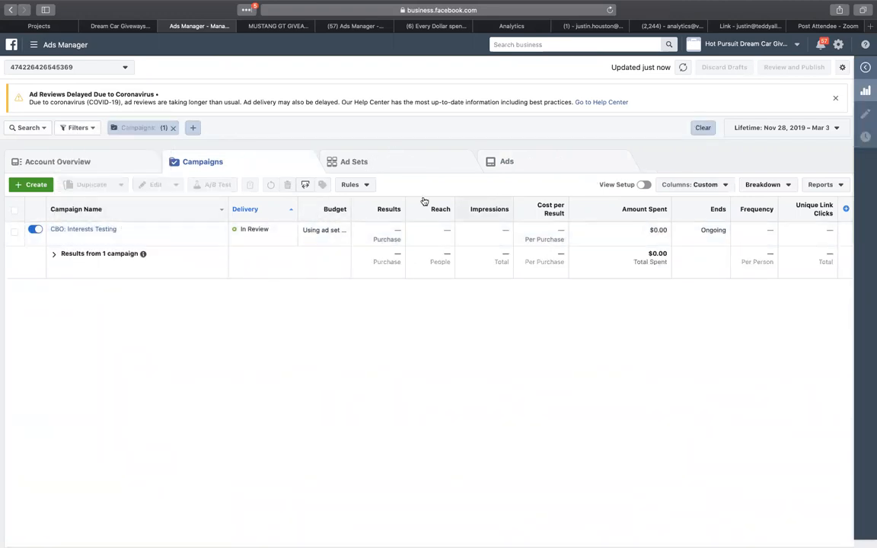
pyautogui.click(398, 167)
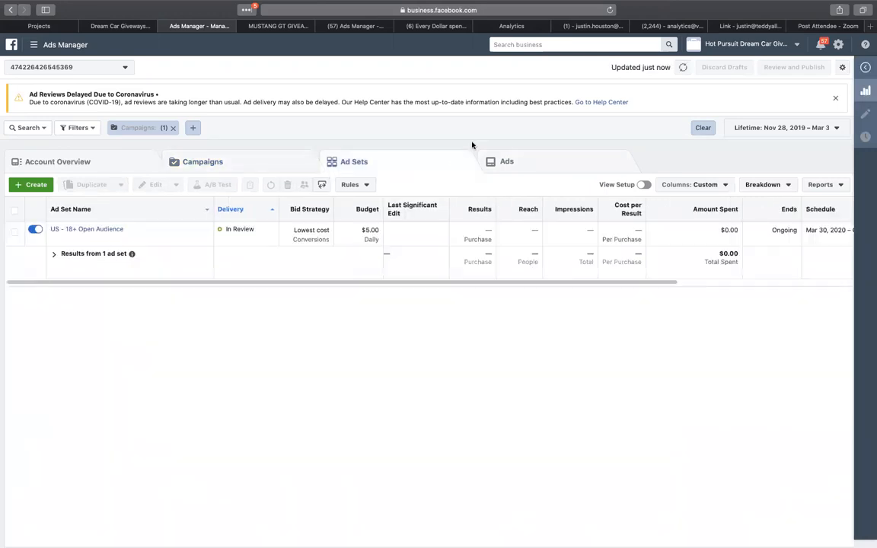
# Step: Duplicate the ad Every Dollar spent on Merch = 1 once into its original campaign
pyautogui.click(508, 162)
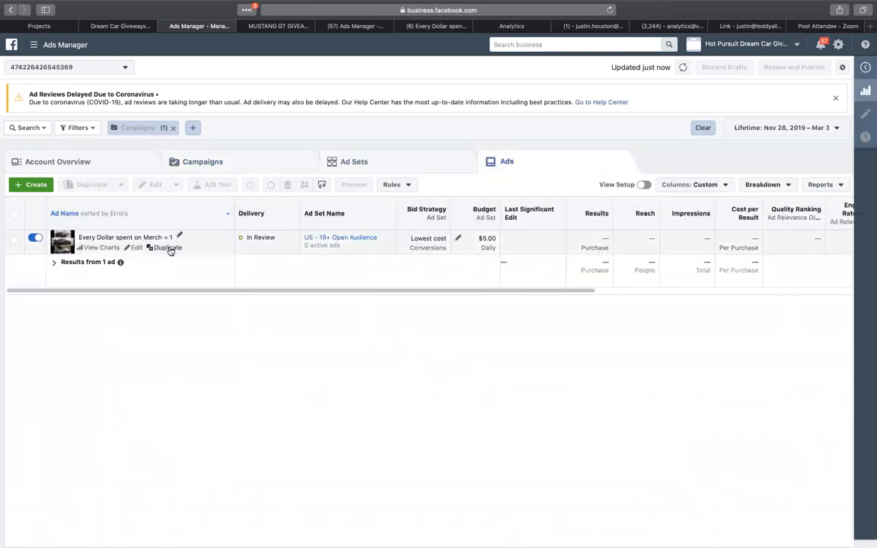
pyautogui.click(165, 249)
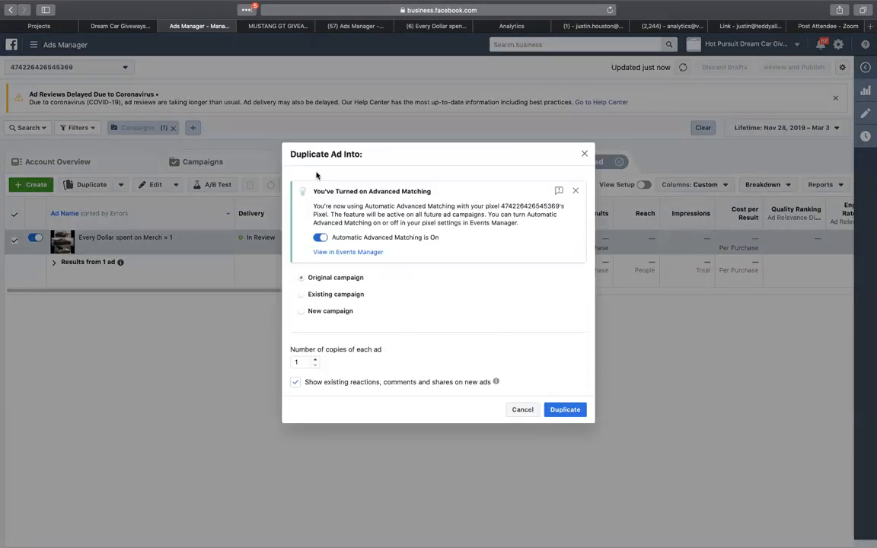
pyautogui.click(566, 408)
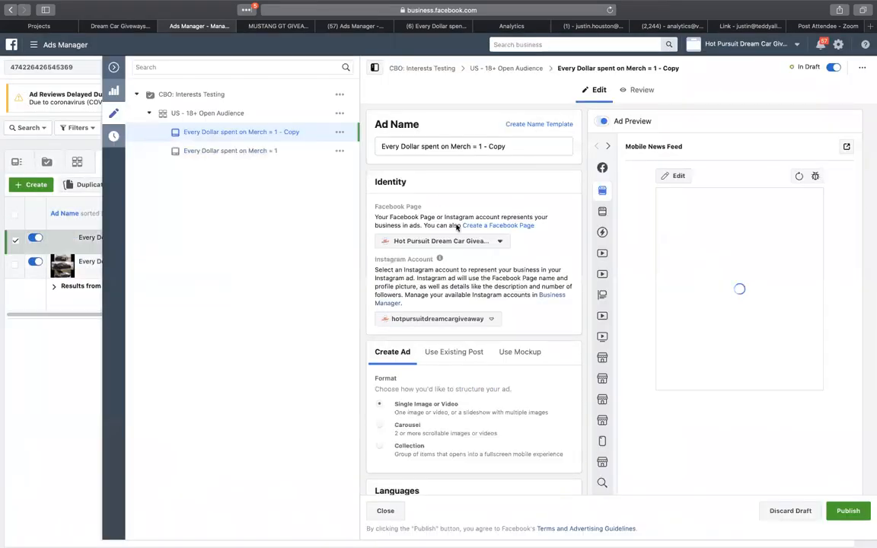
# Step: Replace the ad copy's image with the 1681 × 1120 photo.jpg from the account images and preview it in Desktop News Feed
pyautogui.scroll(-5, 440, 386)
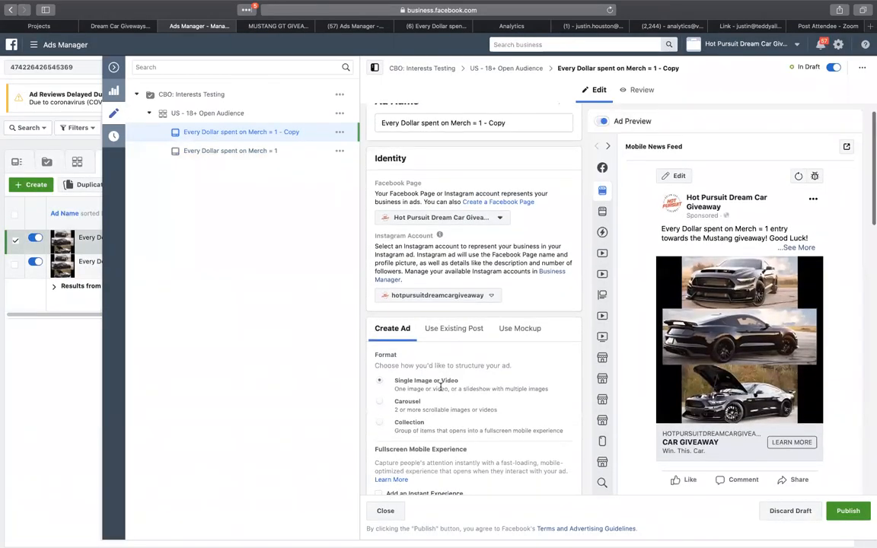
pyautogui.scroll(-1, 440, 407)
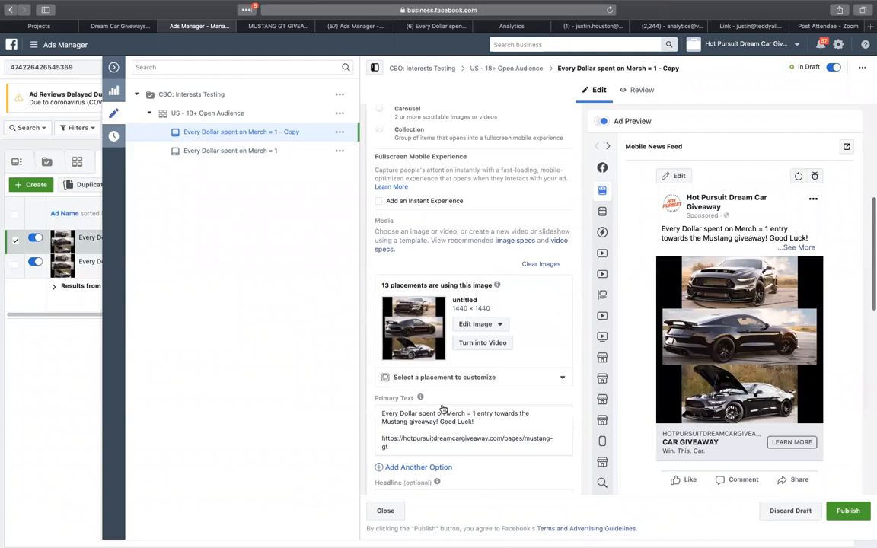
pyautogui.click(477, 323)
pyautogui.click(494, 345)
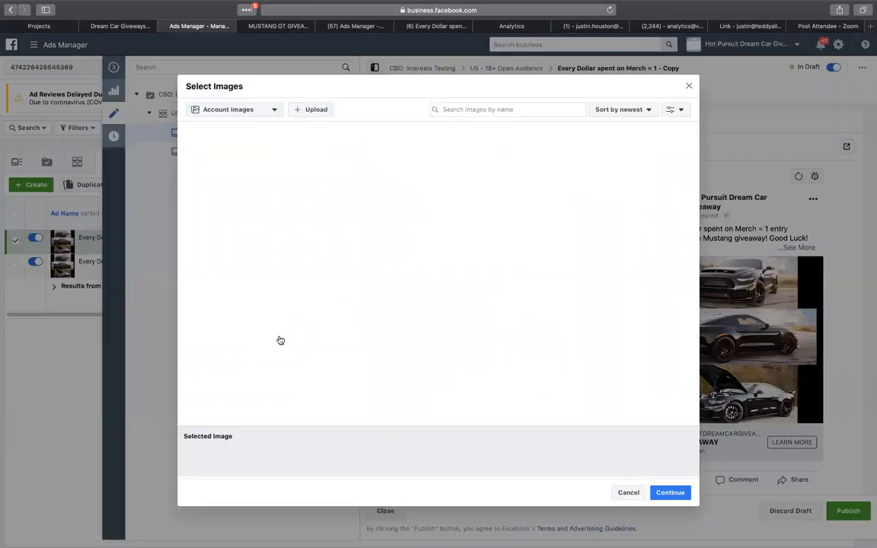
pyautogui.scroll(-4, 232, 368)
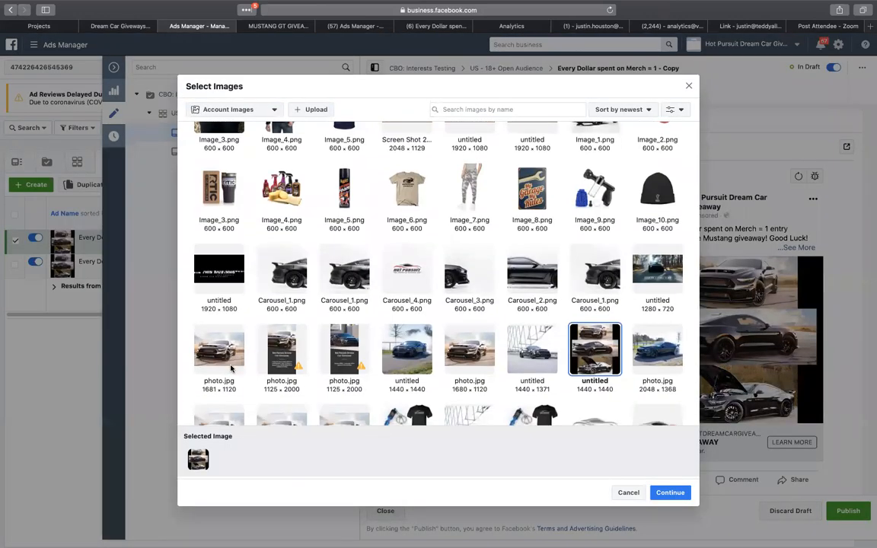
pyautogui.click(213, 343)
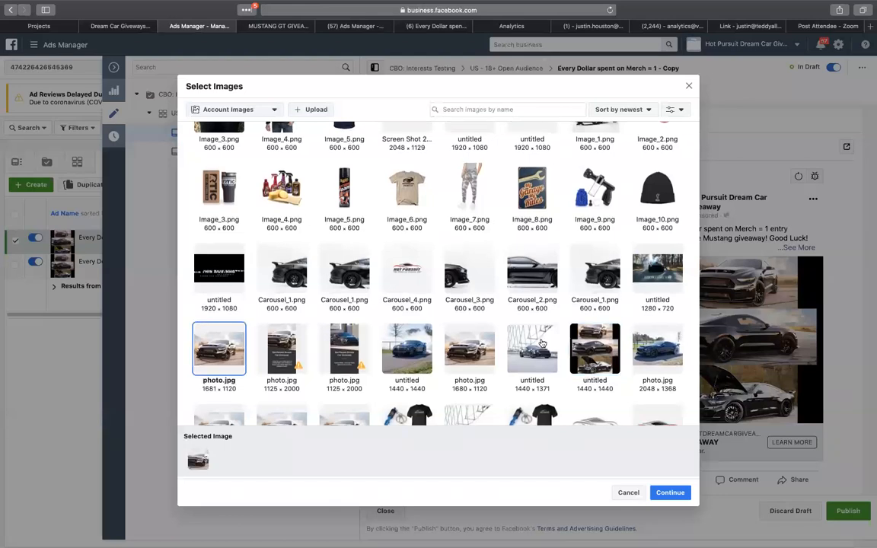
pyautogui.scroll(-4, 542, 345)
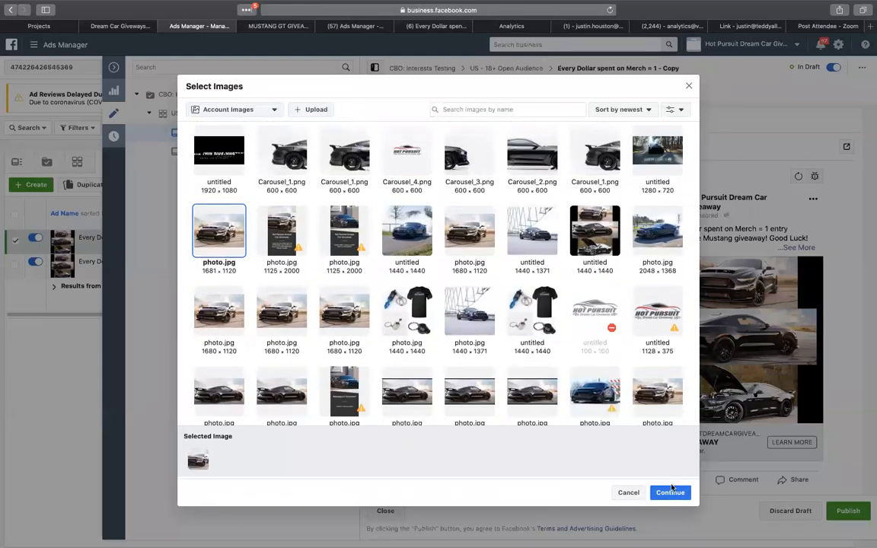
pyautogui.click(670, 493)
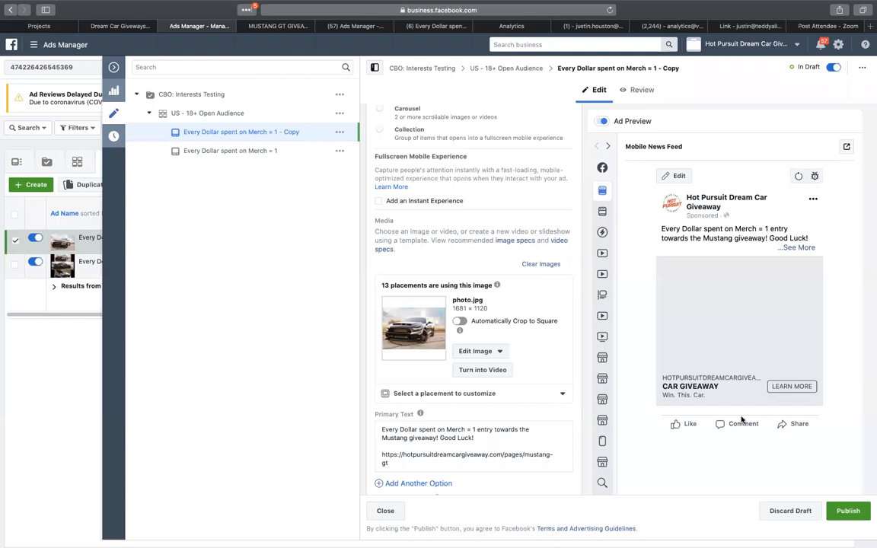
pyautogui.moveTo(600, 196)
pyautogui.click(613, 211)
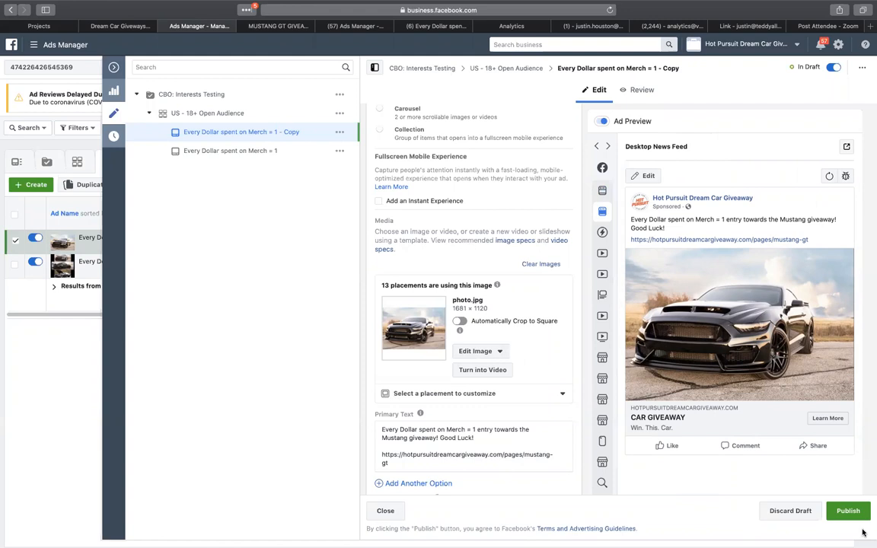
# Step: Rename the ad copy to "Every Dollar spent on Merch = 1 (Mustang Img1)", publish it and return to the ads list
pyautogui.scroll(4, 568, 313)
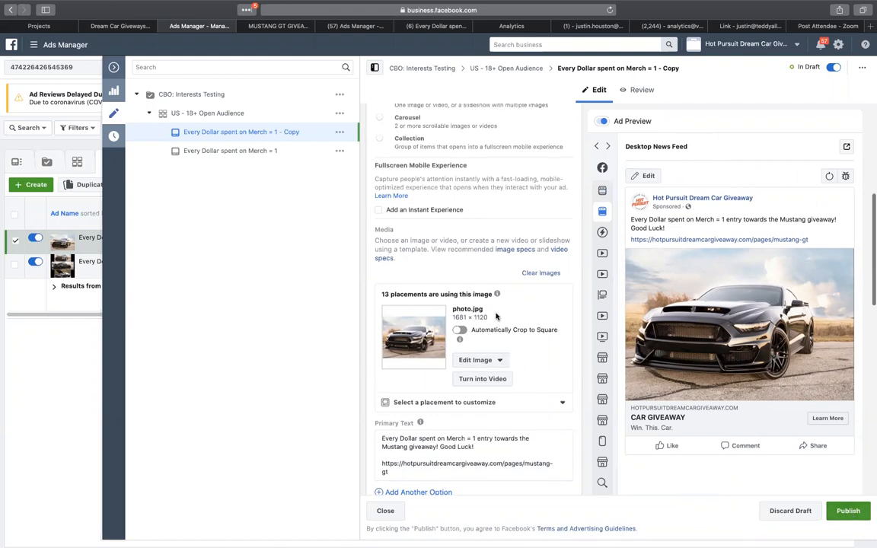
pyautogui.scroll(3, 496, 316)
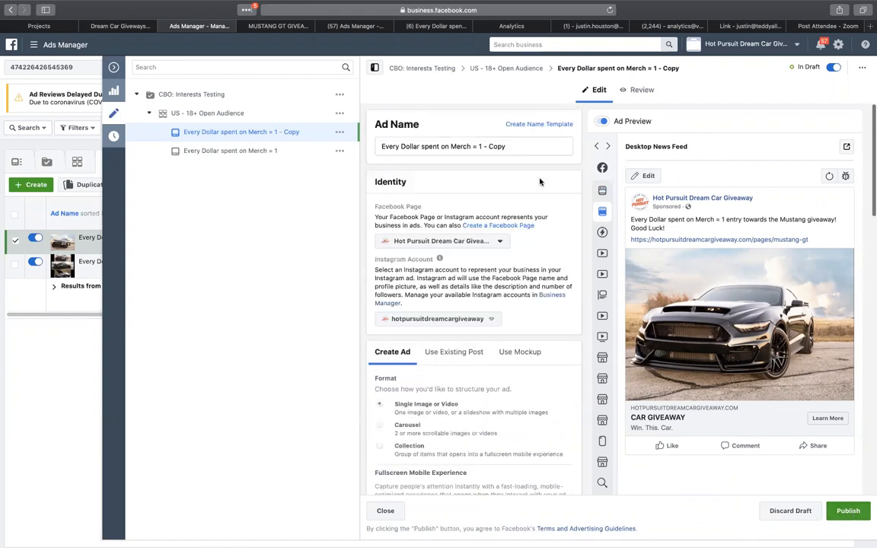
pyautogui.click(501, 146)
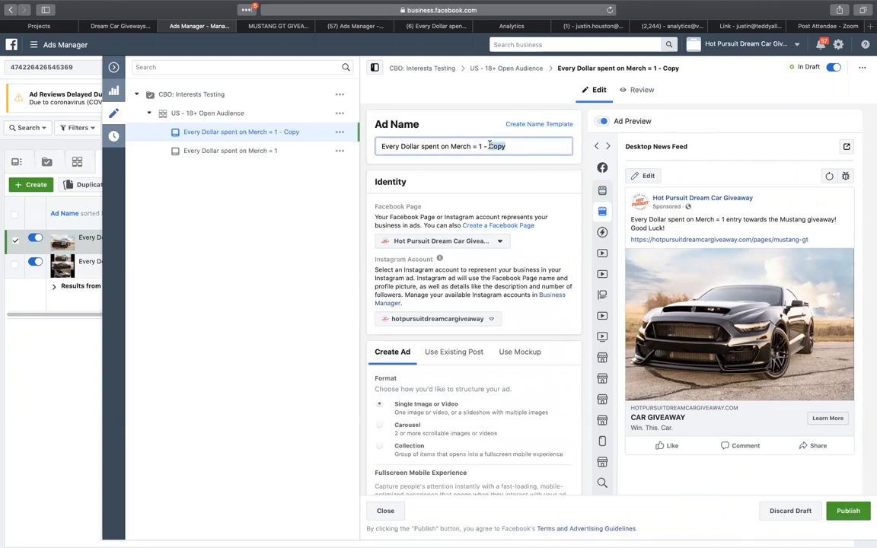
pyautogui.press('BackSpace')
pyautogui.press('BackSpace')
pyautogui.press('BackSpace')
pyautogui.write('(Mustang')
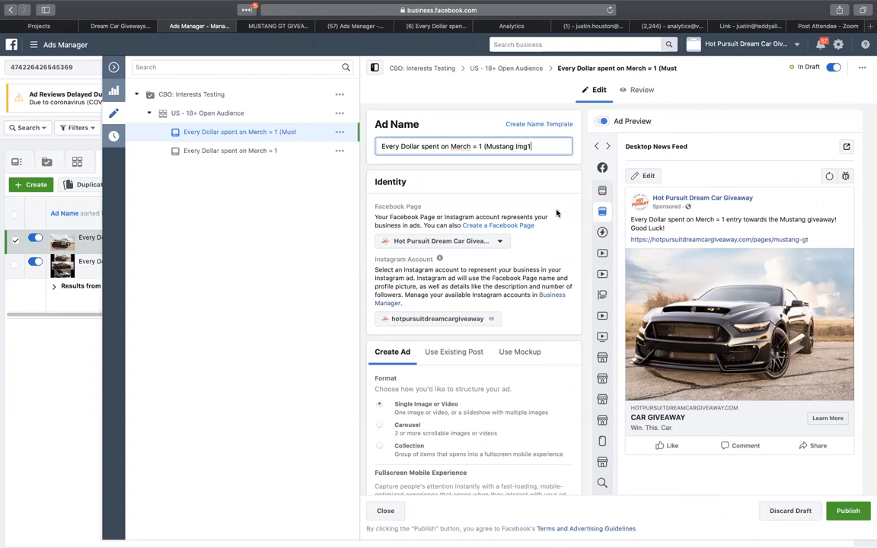
pyautogui.write(' Img1)')
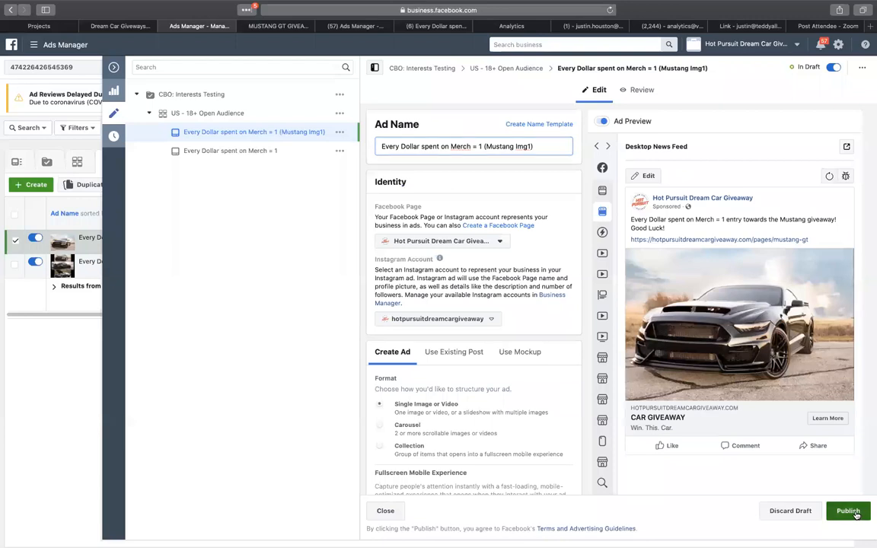
pyautogui.click(114, 68)
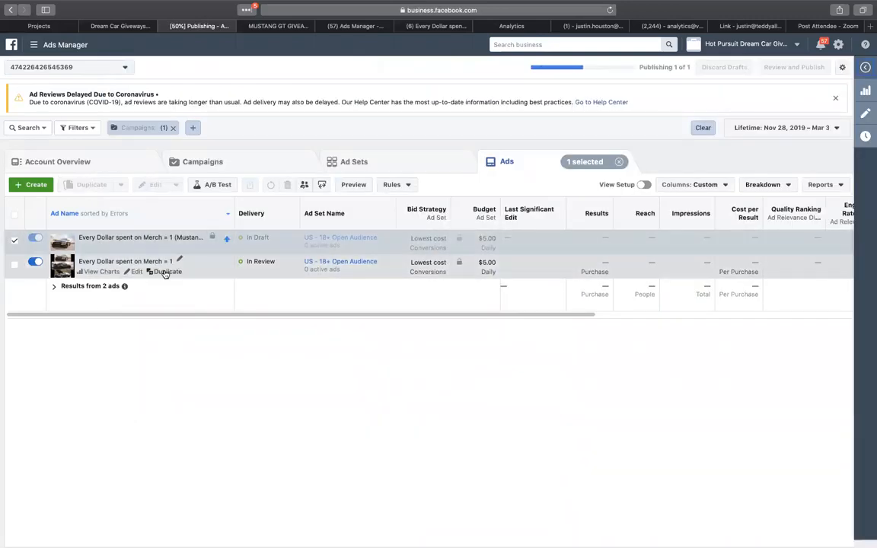
# Step: Make one more copy of the original collage-image ad in the original campaign
pyautogui.click(333, 259)
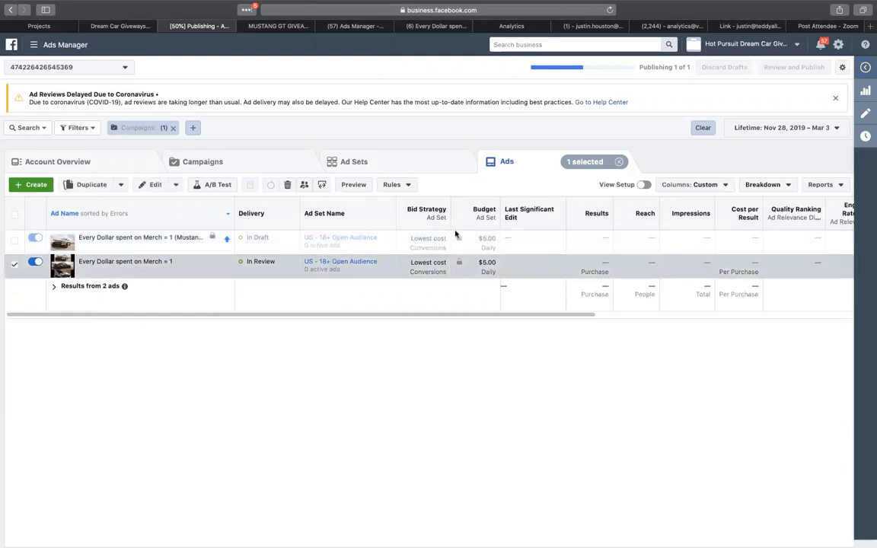
pyautogui.click(572, 379)
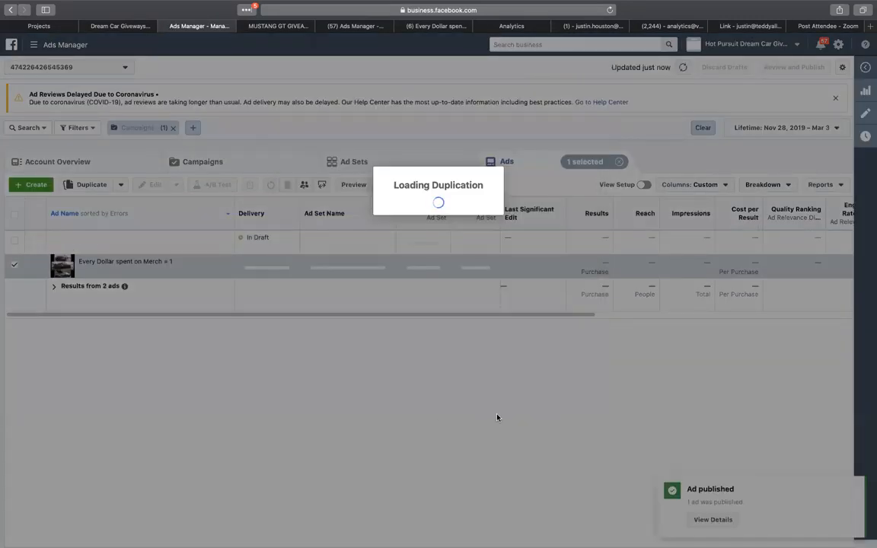
pyautogui.press('super+d')
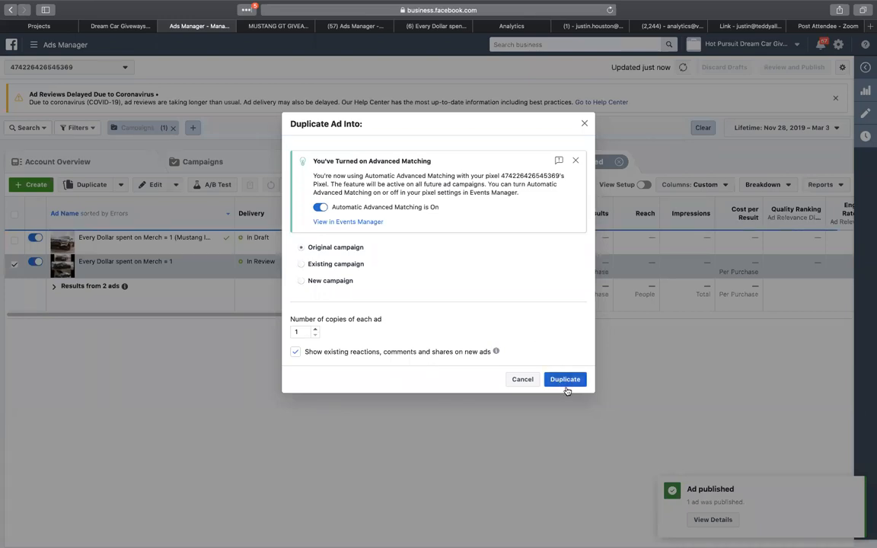
pyautogui.click(560, 381)
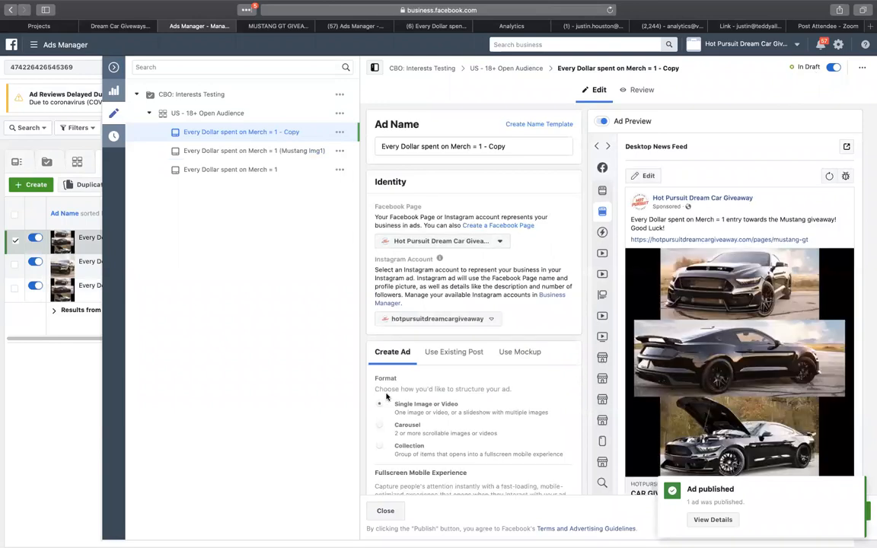
# Step: Change the new ad copy's image to the 1516 × 793 photo.jpg showing the Mustang's side and rear spoiler
pyautogui.scroll(-5, 386, 396)
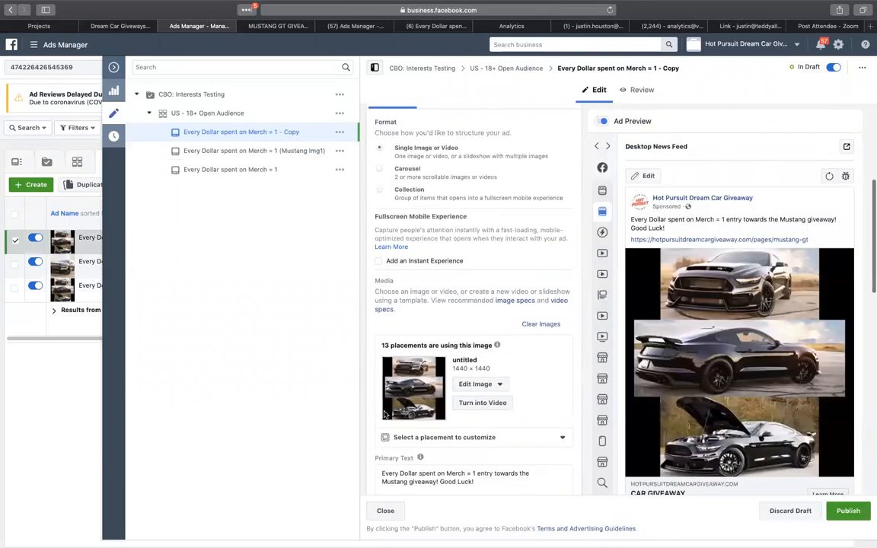
pyautogui.click(477, 385)
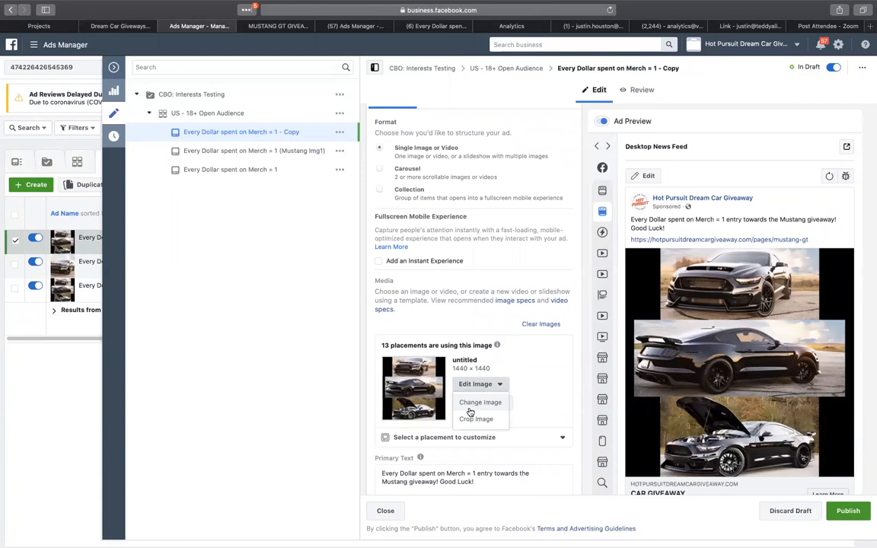
pyautogui.click(471, 407)
pyautogui.scroll(-3, 279, 311)
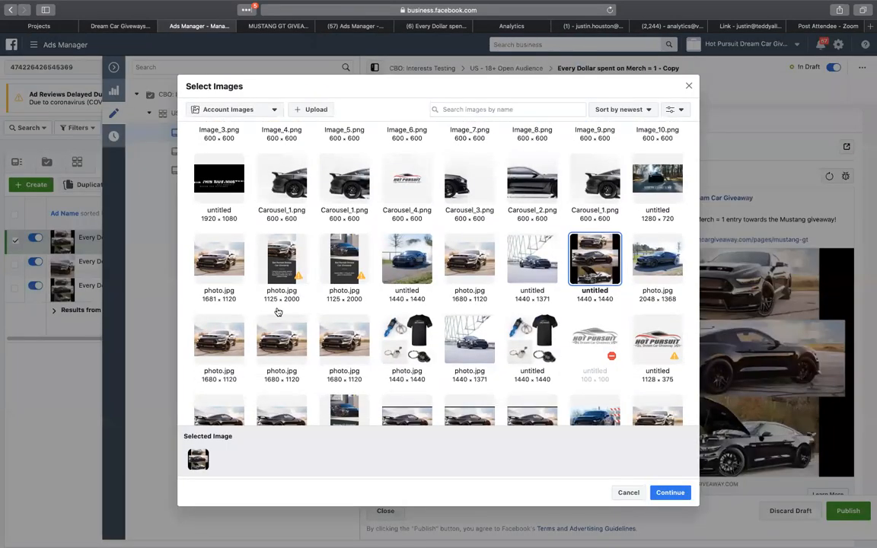
pyautogui.scroll(-1, 279, 312)
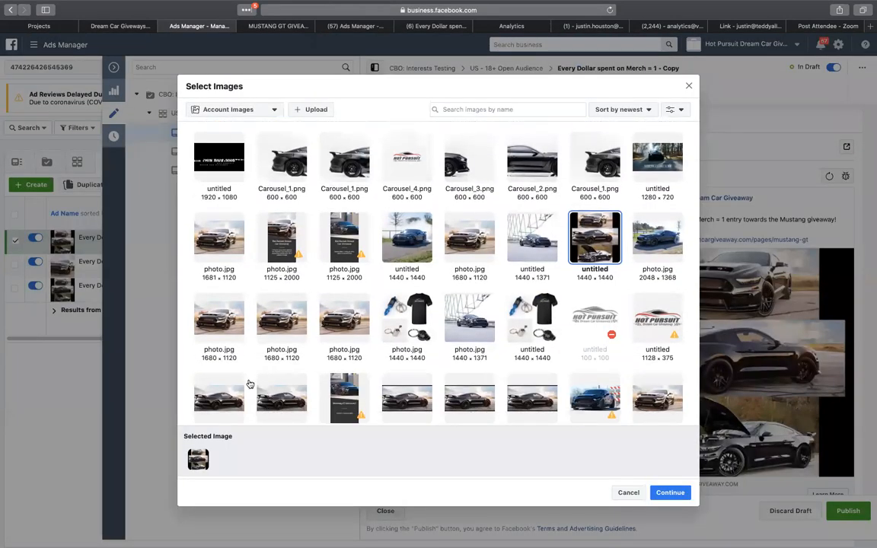
pyautogui.scroll(-2, 244, 366)
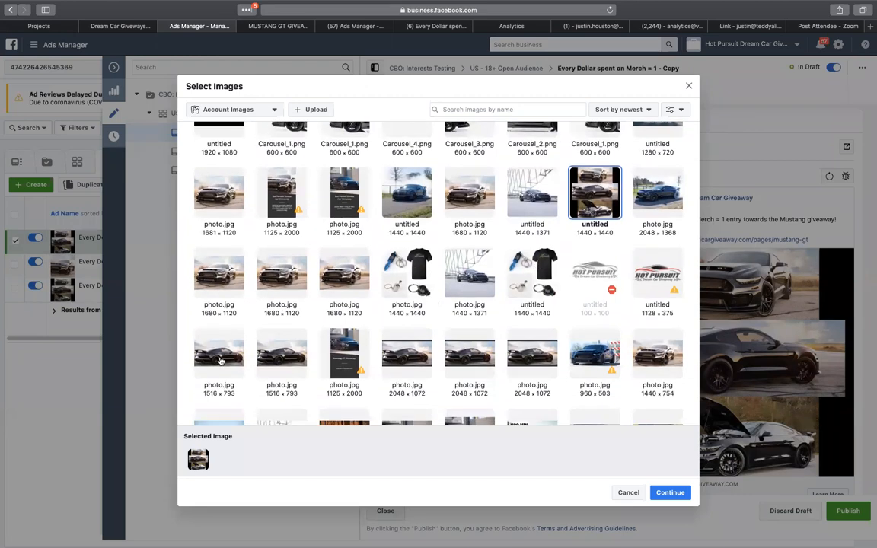
pyautogui.click(276, 354)
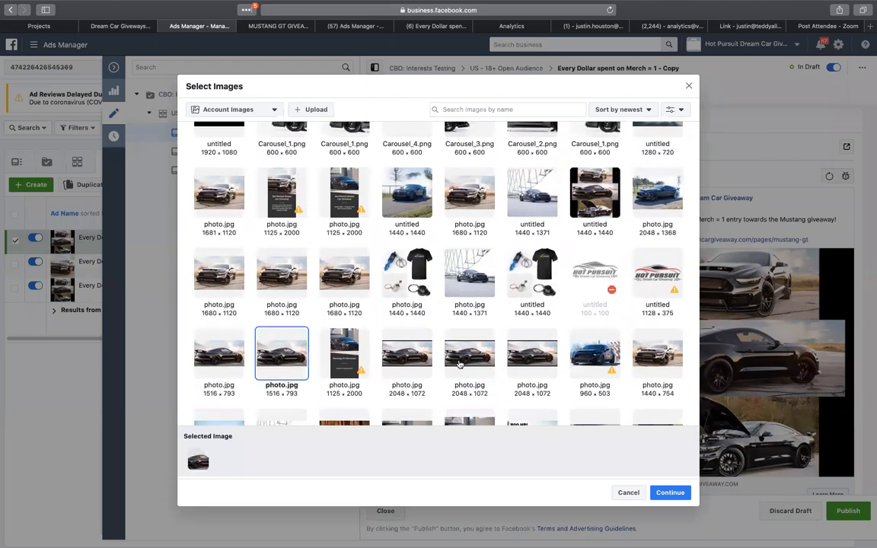
pyautogui.scroll(-5, 568, 358)
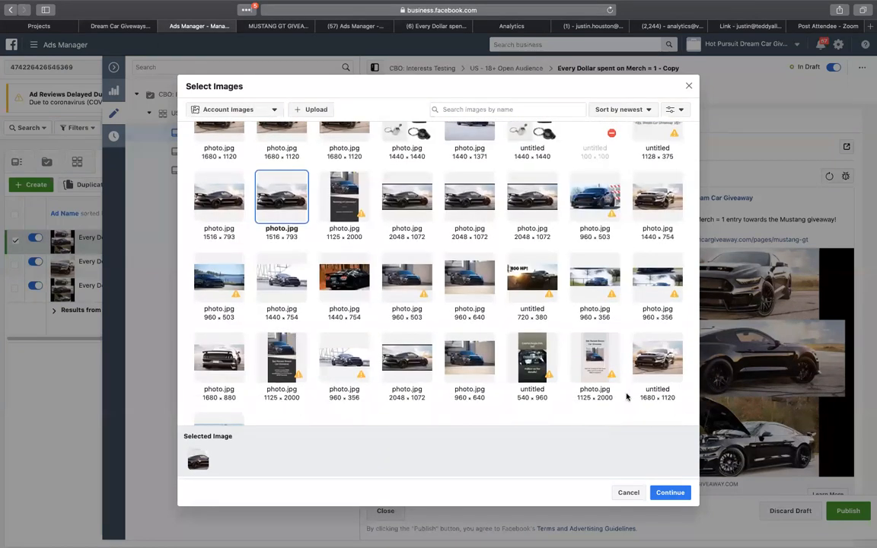
pyautogui.click(671, 492)
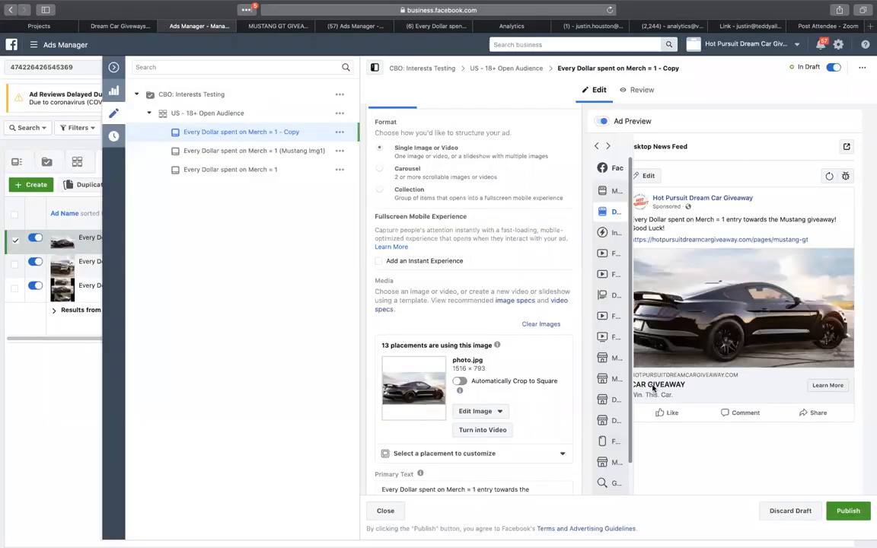
# Step: Browse the account images for an alternative picture and keep the selected 1516 × 793 photo.jpg
pyautogui.click(499, 412)
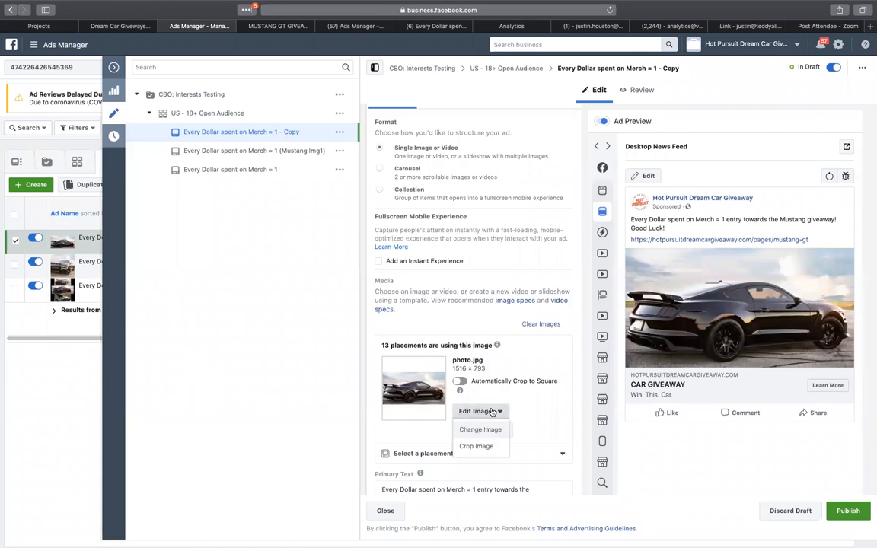
pyautogui.click(488, 428)
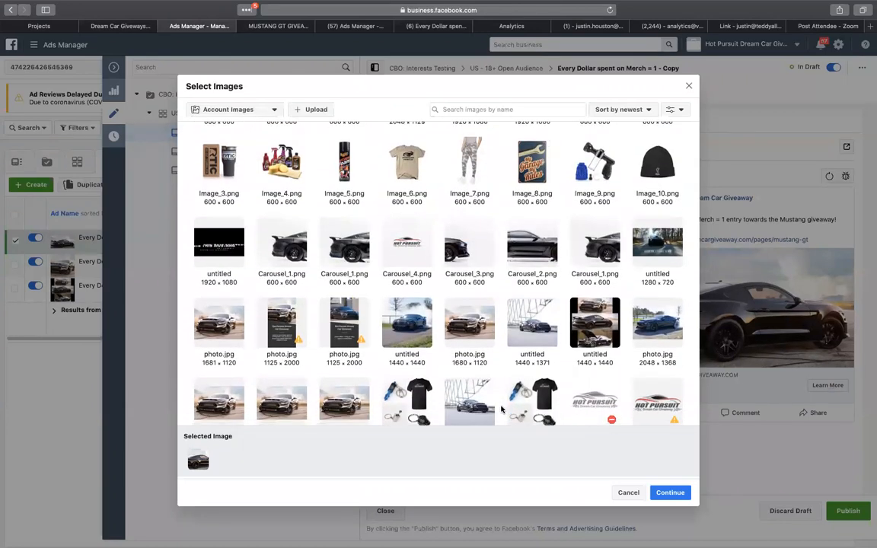
pyautogui.scroll(4, 501, 410)
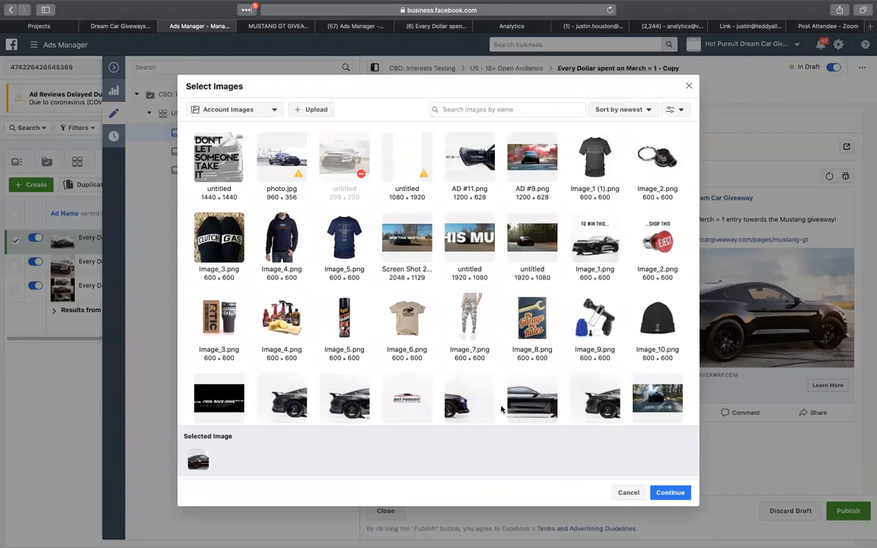
pyautogui.scroll(-4, 501, 410)
pyautogui.scroll(-6, 501, 409)
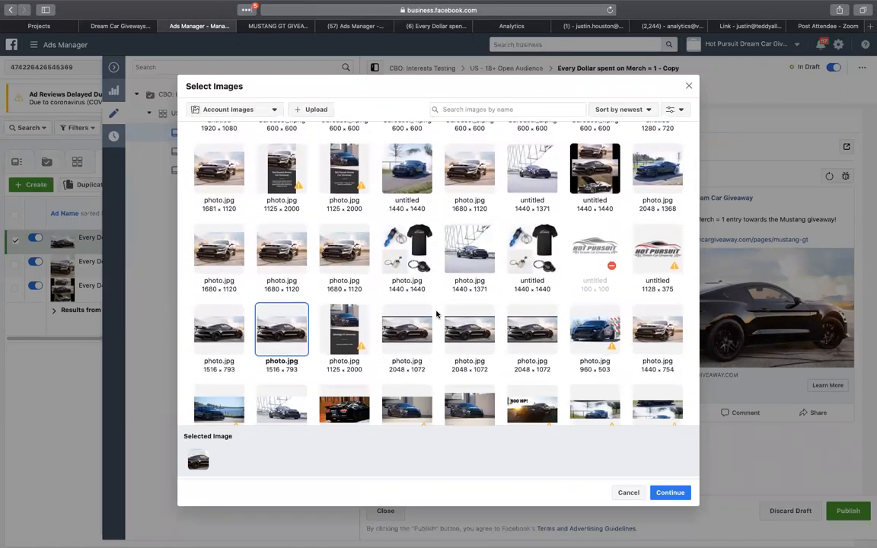
pyautogui.scroll(-3, 436, 314)
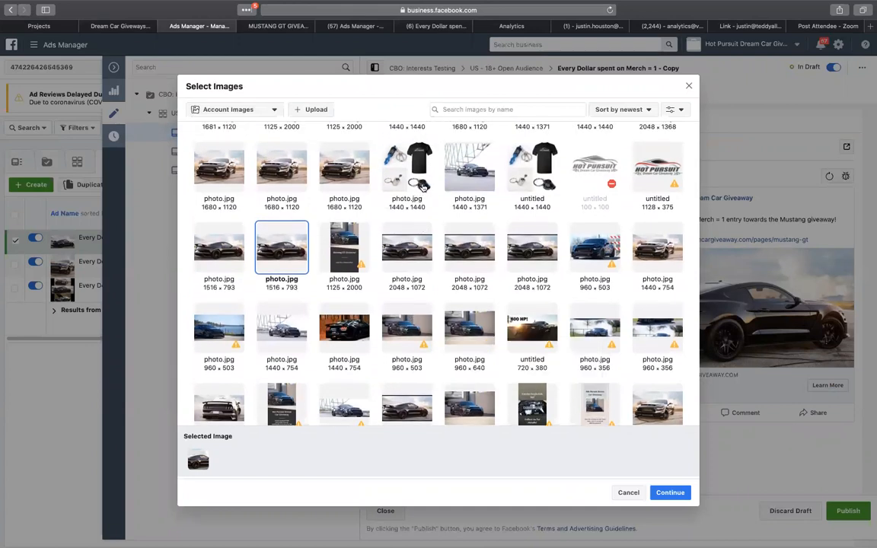
pyautogui.click(664, 492)
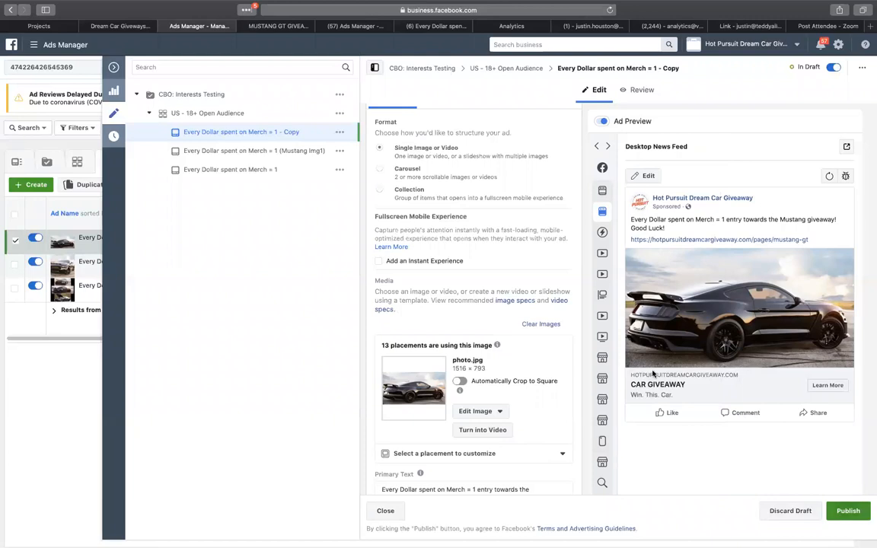
# Step: Rename the ad copy to "Every Dollar spent on Merch = 1 - (Mustang Side-view)", publish it and return to the ads list
pyautogui.scroll(5, 517, 203)
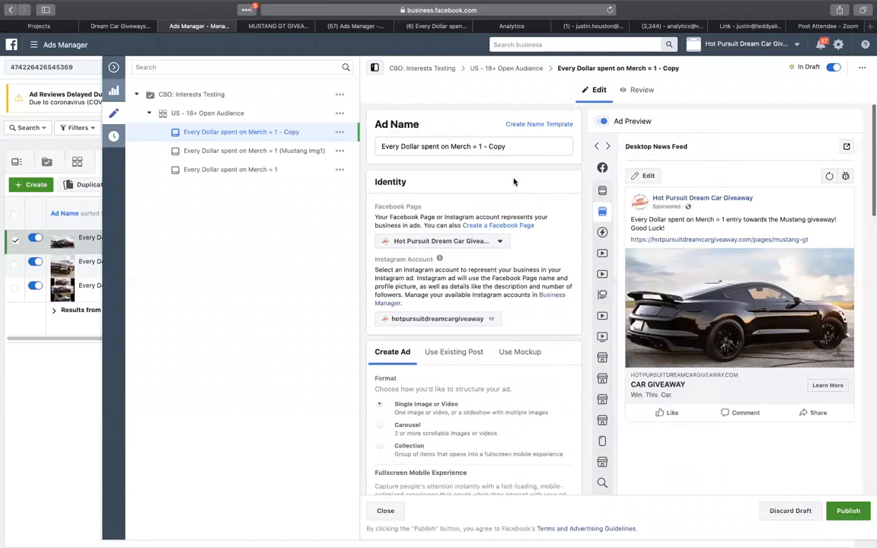
pyautogui.click(520, 146)
pyautogui.doubleClick(493, 146)
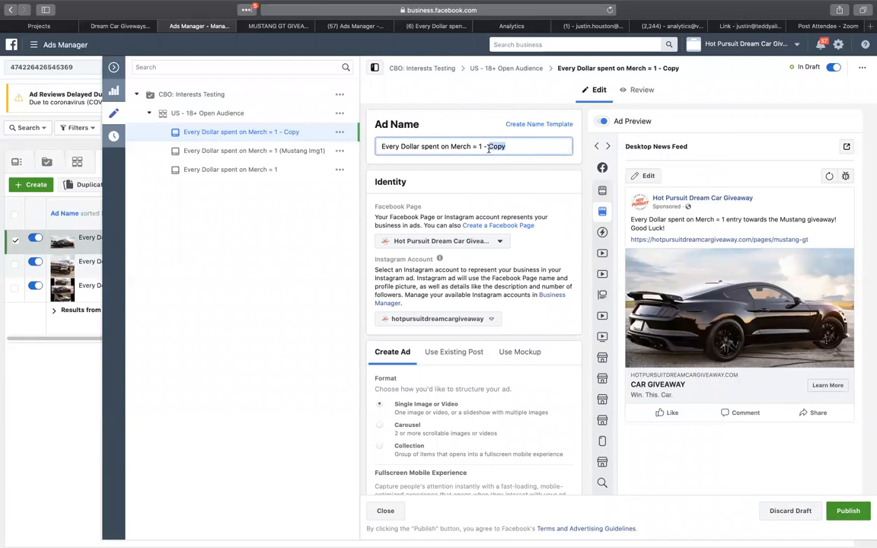
pyautogui.press('BackSpace')
pyautogui.write('Must')
pyautogui.write('ang Side-view)')
pyautogui.click(848, 516)
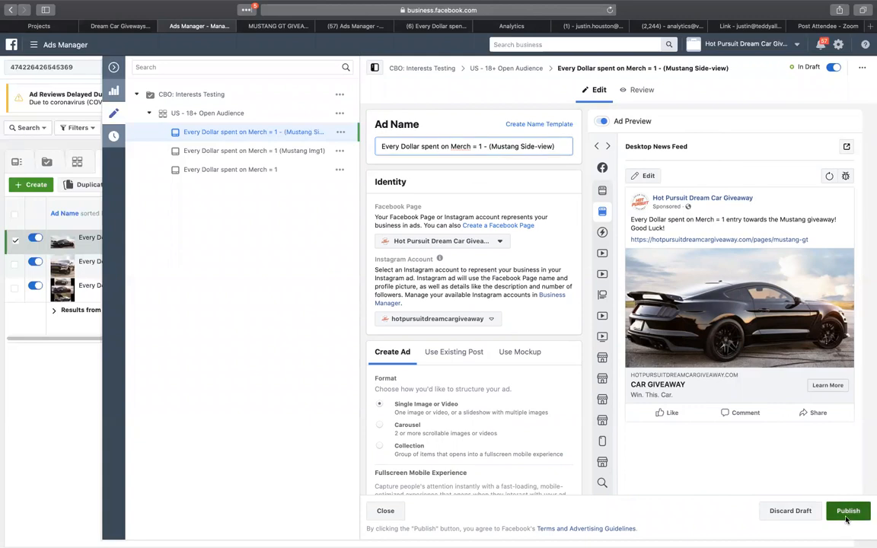
pyautogui.click(114, 67)
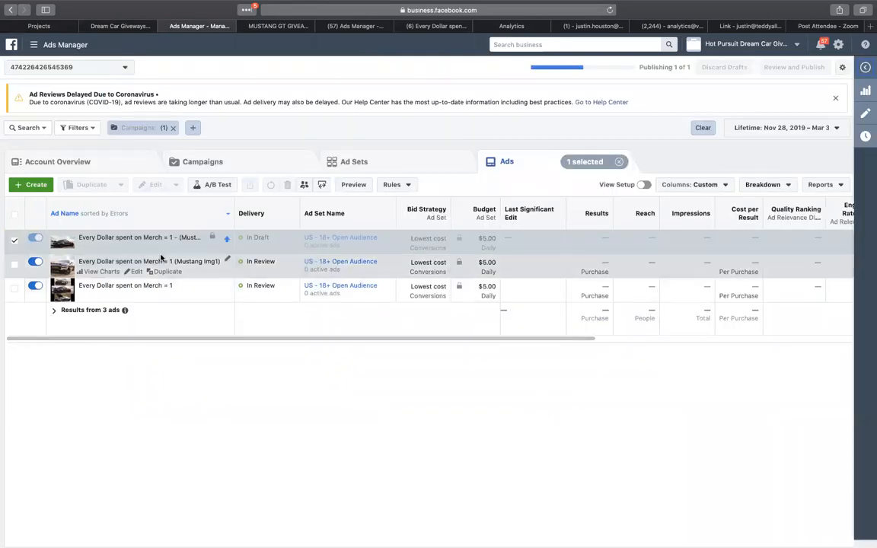
# Step: Duplicate the original collage-image ad in its original campaign and change the copy's image to the untitled 1440 × 1371 photo of the Mustang on a bridge
pyautogui.click(162, 296)
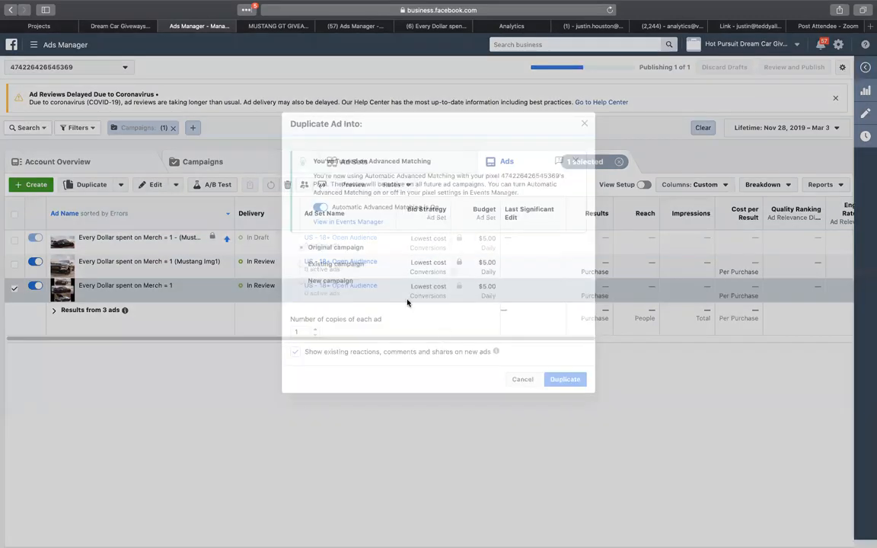
pyautogui.click(565, 379)
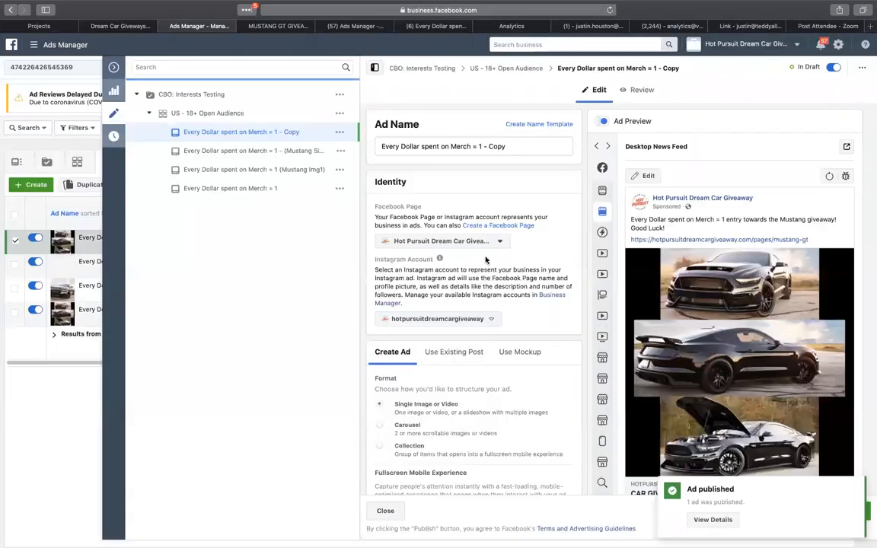
pyautogui.scroll(-5, 485, 290)
pyautogui.scroll(-3, 486, 264)
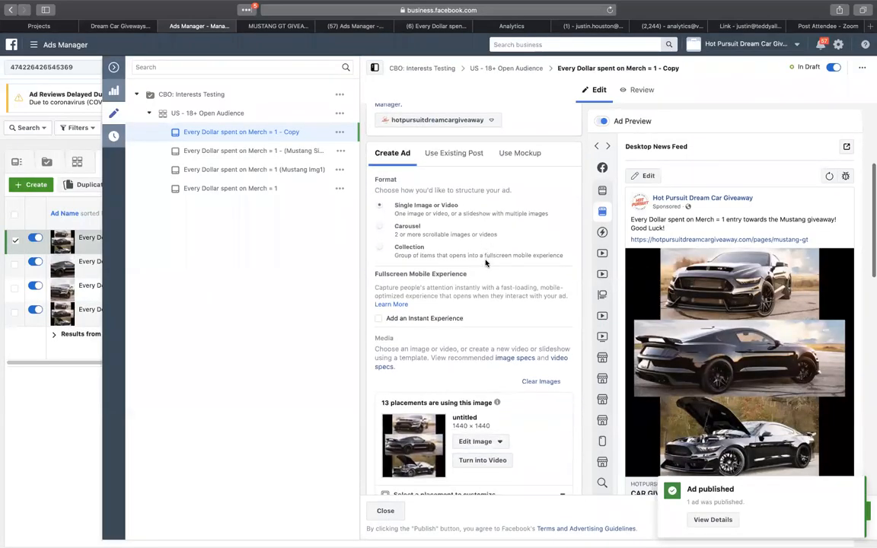
pyautogui.click(506, 364)
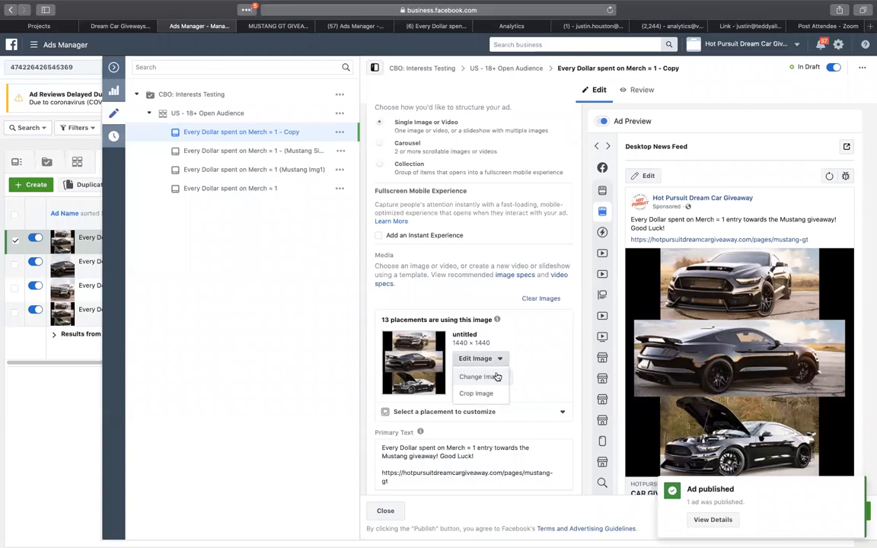
pyautogui.click(481, 376)
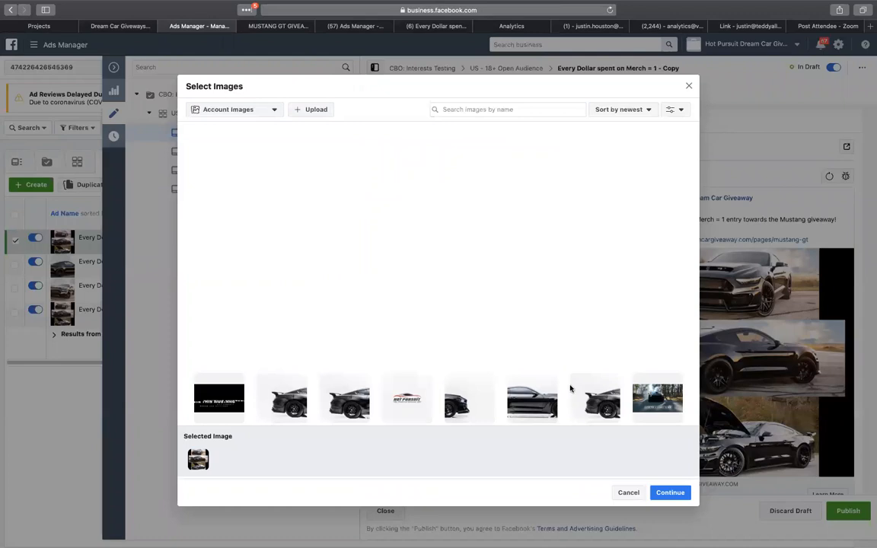
pyautogui.click(622, 115)
pyautogui.click(609, 214)
pyautogui.scroll(-10, 622, 376)
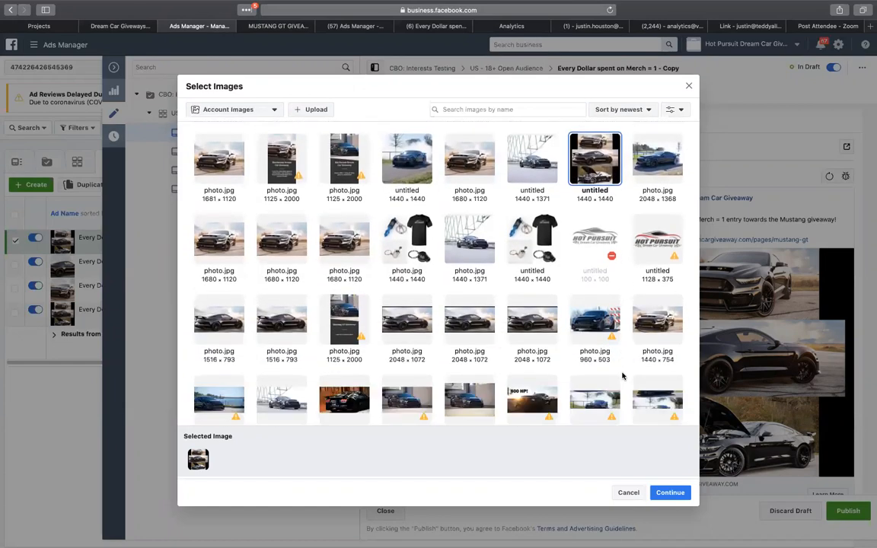
pyautogui.scroll(1, 622, 376)
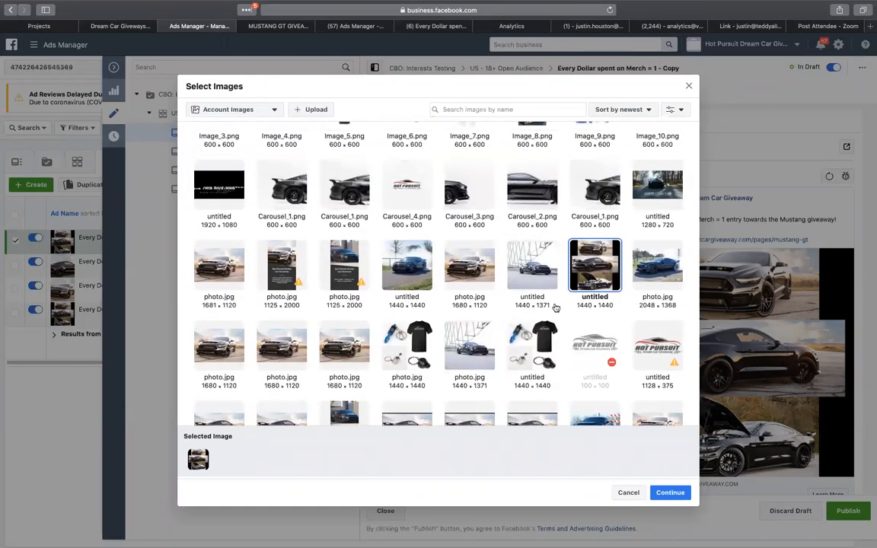
pyautogui.click(532, 263)
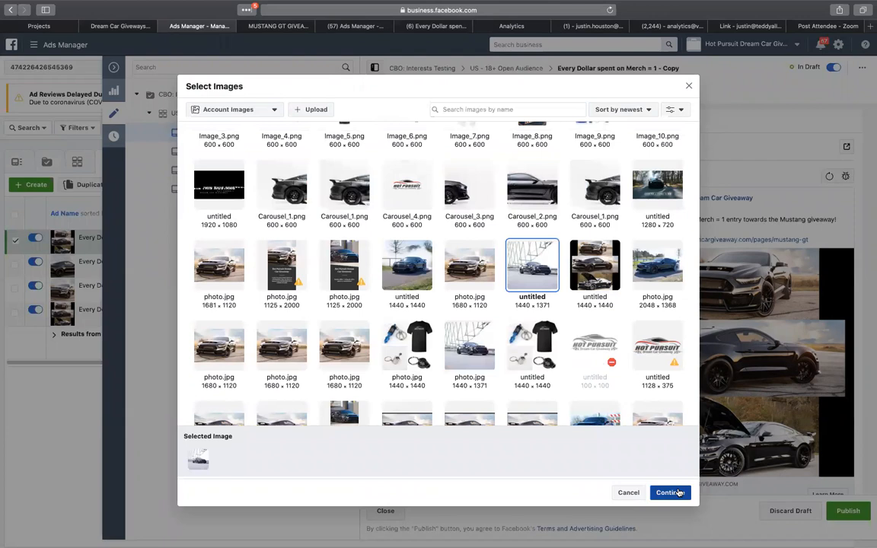
pyautogui.click(670, 492)
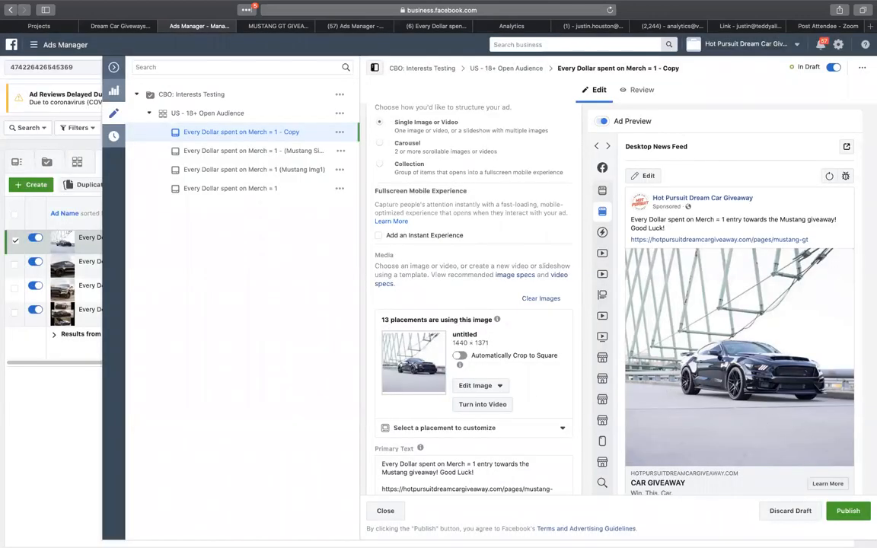
# Step: Rename the ad copy to "Every Dollar spent on Merch = 1 (Mustang Bridge-view)", publish it and go back to the ads list
pyautogui.scroll(5, 487, 267)
pyautogui.moveTo(508, 148); pyautogui.dragTo(485, 149)
pyautogui.press('BackSpace')
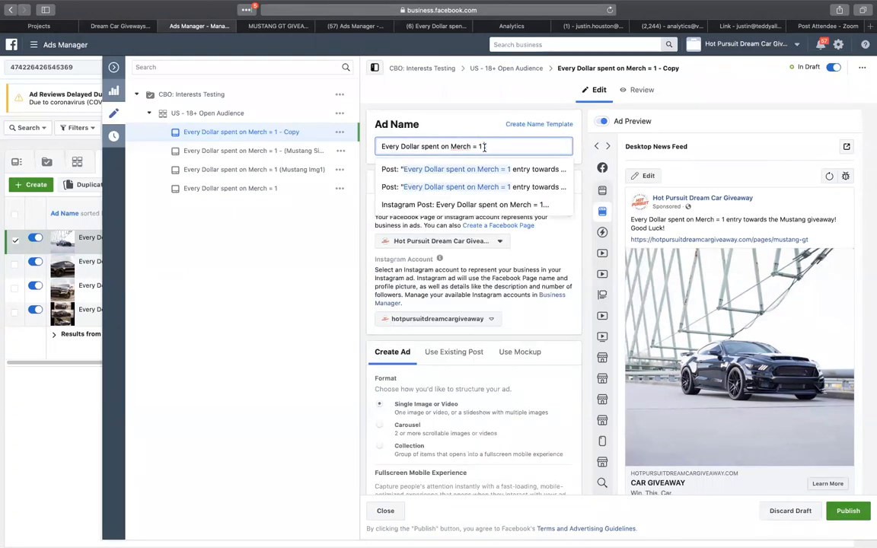
pyautogui.write('(')
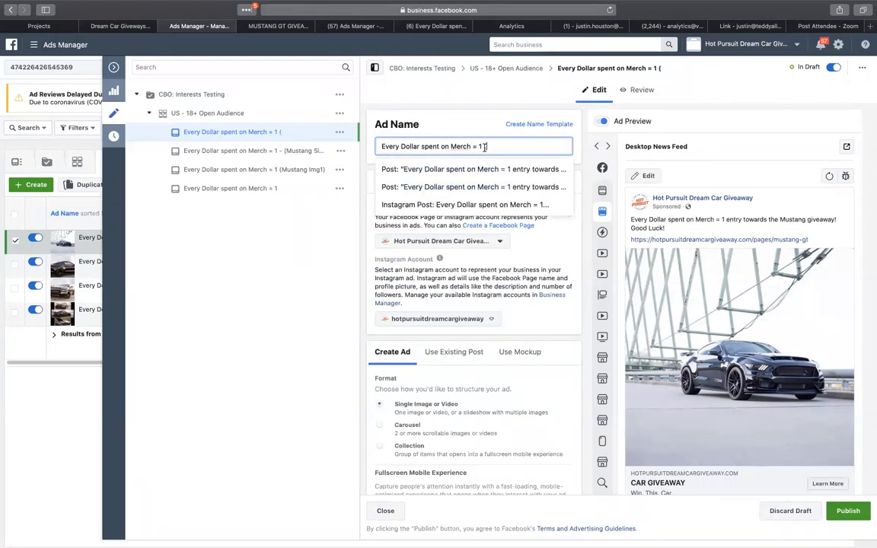
pyautogui.write('Mustan')
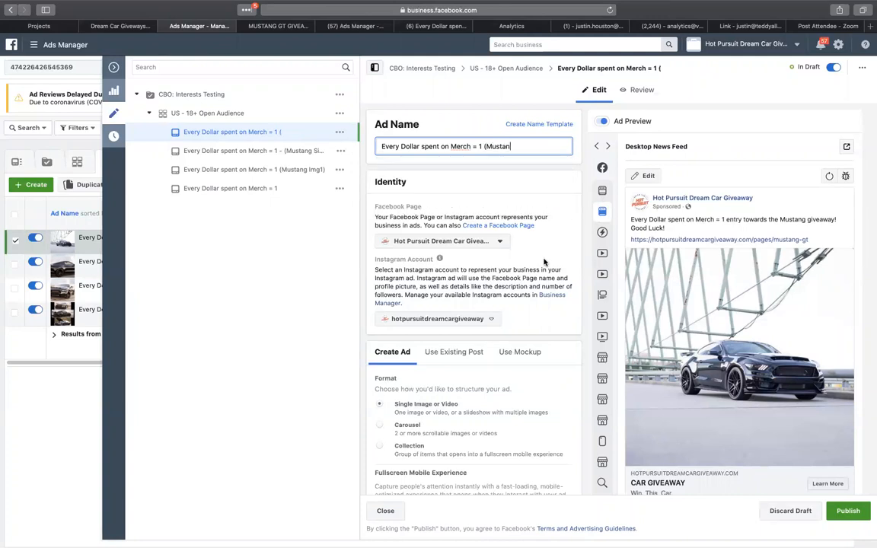
pyautogui.write('g Bridgets-vi')
pyautogui.press('BackSpace')
pyautogui.click(847, 513)
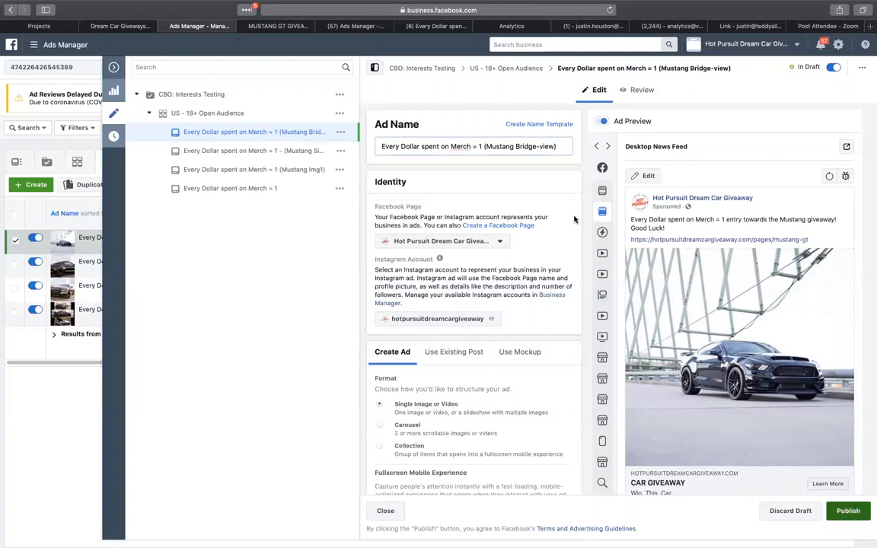
pyautogui.click(113, 67)
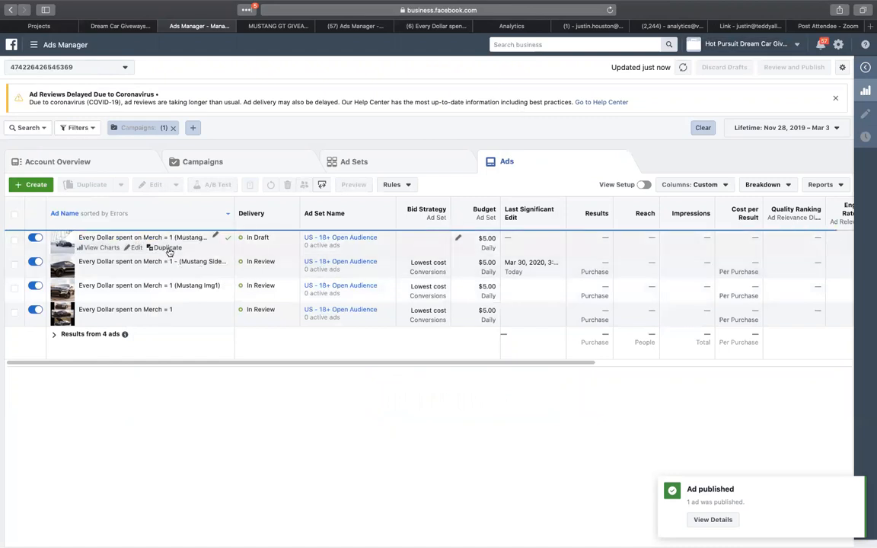
# Step: Select all four ads and duplicate them once into the original campaign
pyautogui.click(167, 248)
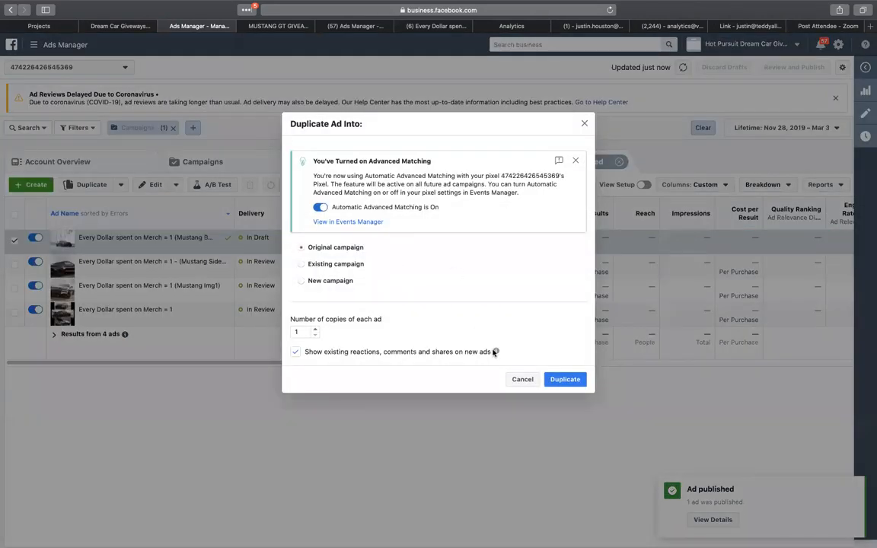
pyautogui.click(521, 379)
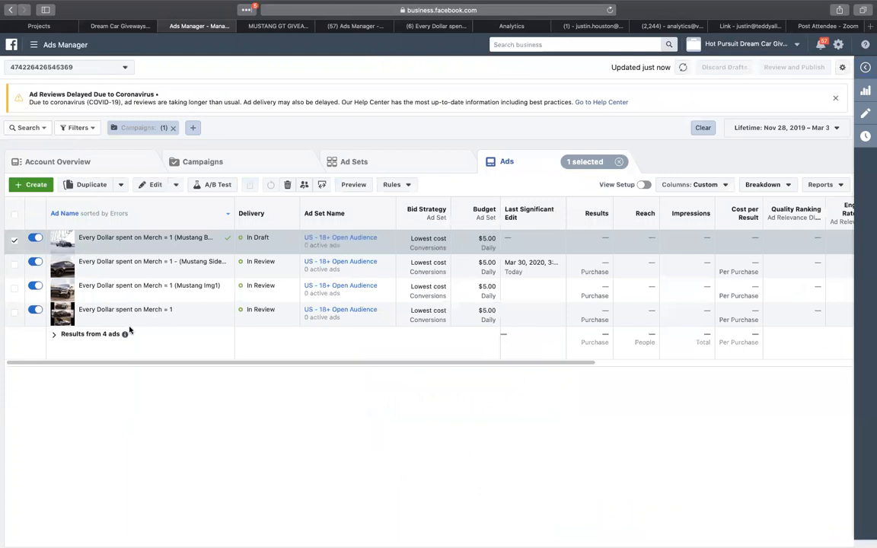
pyautogui.click(14, 214)
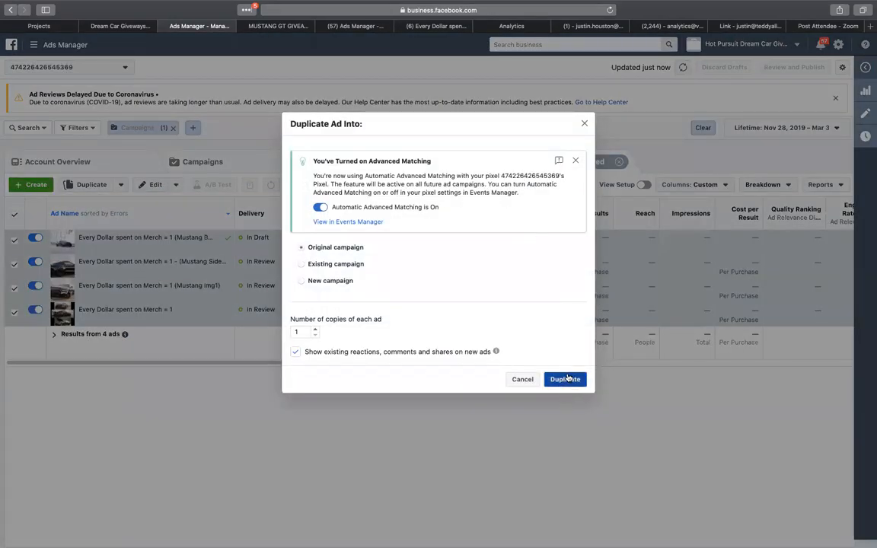
pyautogui.click(565, 379)
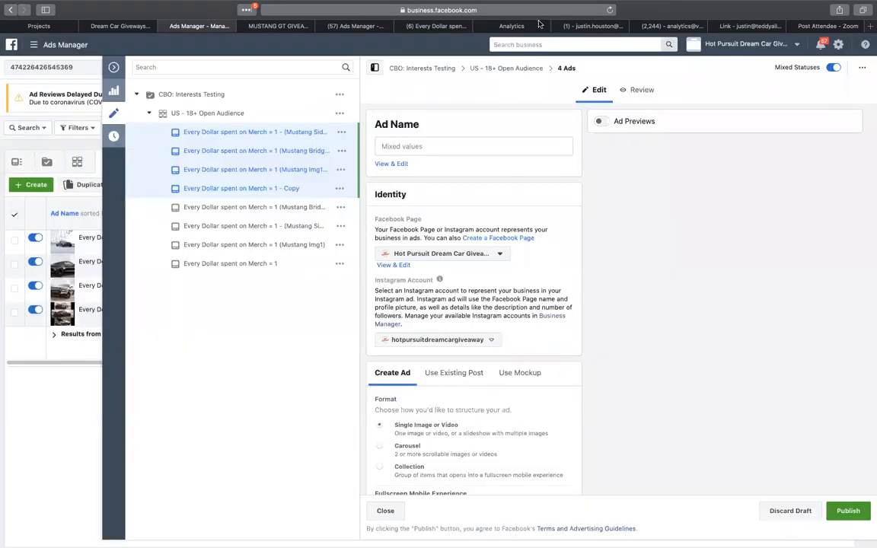
# Step: Review the four copies' text fields, switch to the Mustang GT giveaway website and examine its wording for headline ideas
pyautogui.scroll(-5, 523, 442)
pyautogui.scroll(-5, 524, 445)
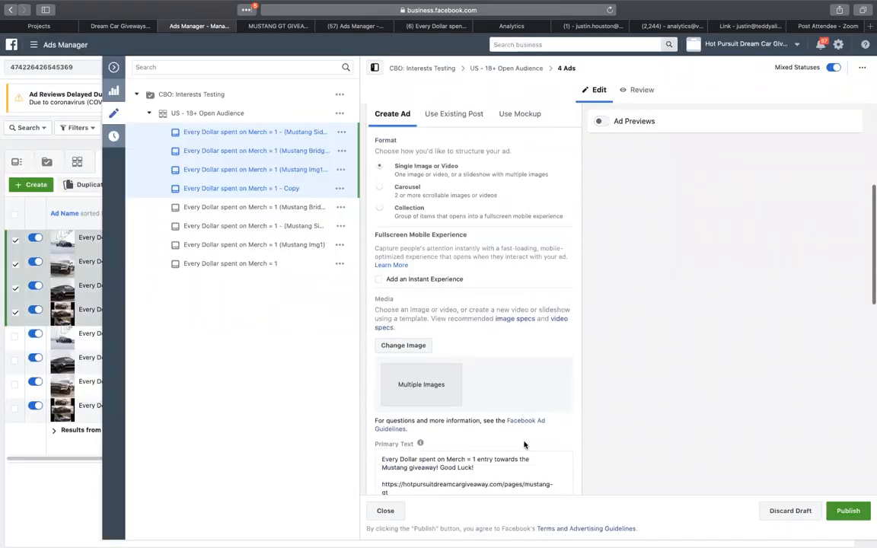
pyautogui.scroll(-2, 485, 438)
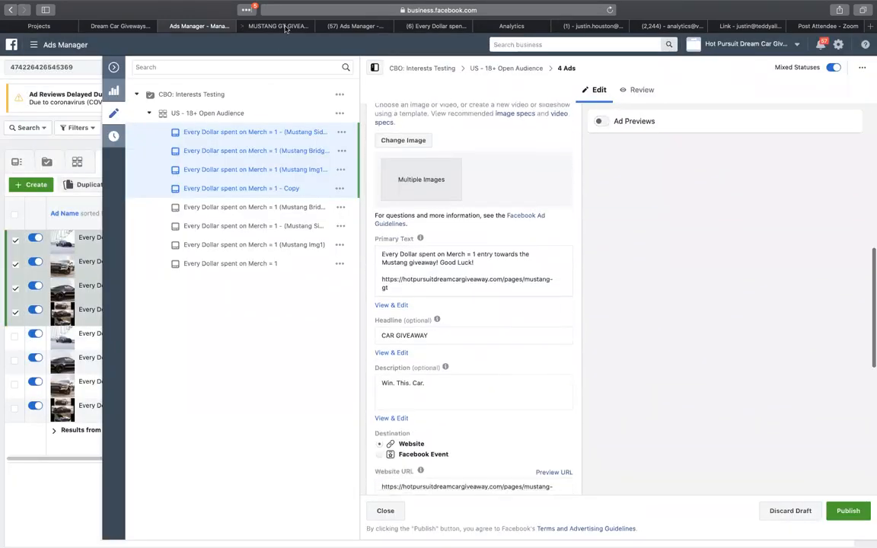
pyautogui.hotkey('ctrl', 'Tab')
pyautogui.scroll(5, 326, 346)
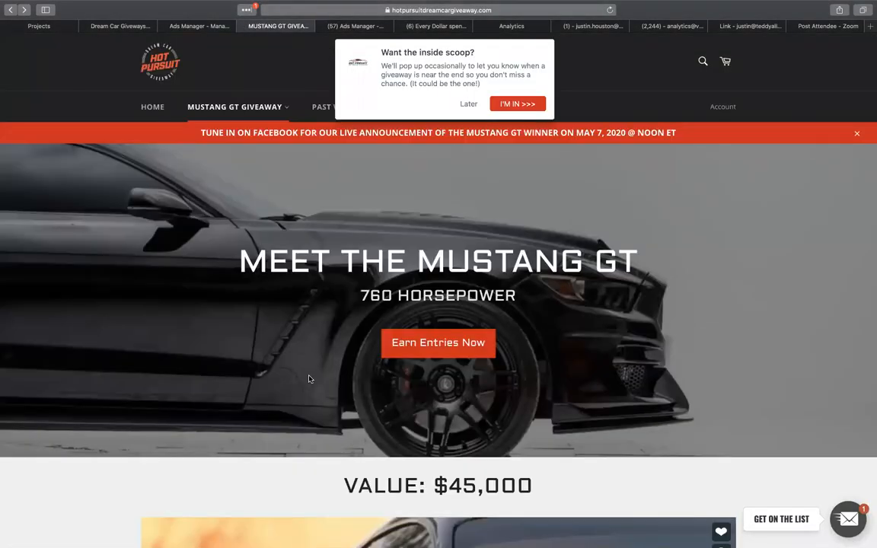
pyautogui.scroll(-6, 309, 379)
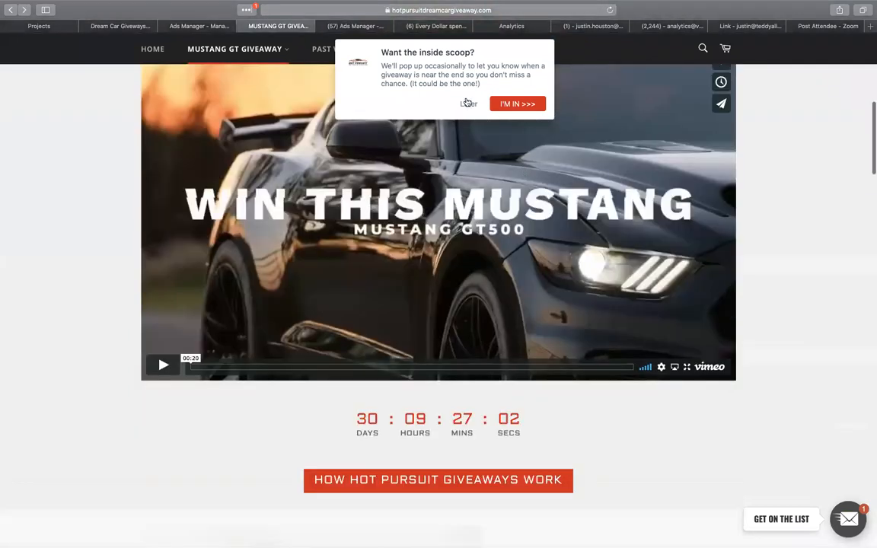
pyautogui.click(467, 103)
pyautogui.scroll(-3, 392, 464)
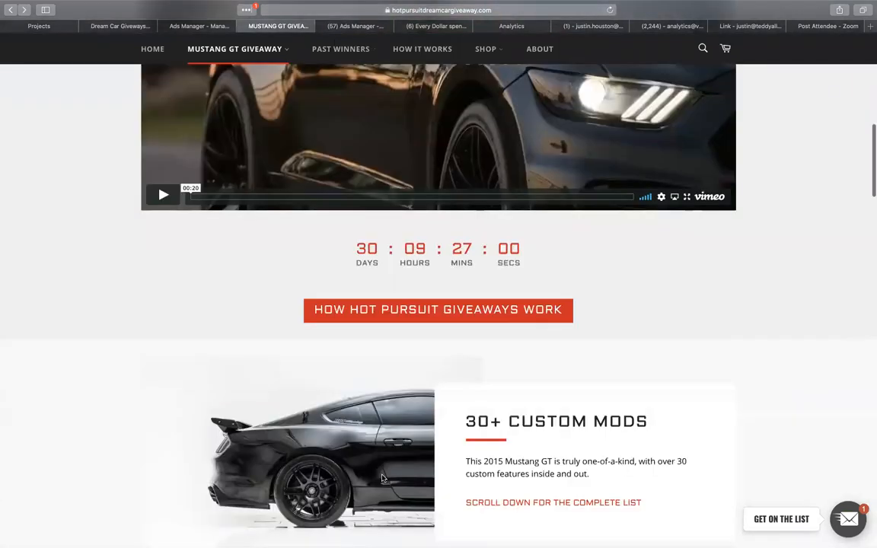
pyautogui.scroll(-1, 383, 479)
pyautogui.scroll(-8, 383, 478)
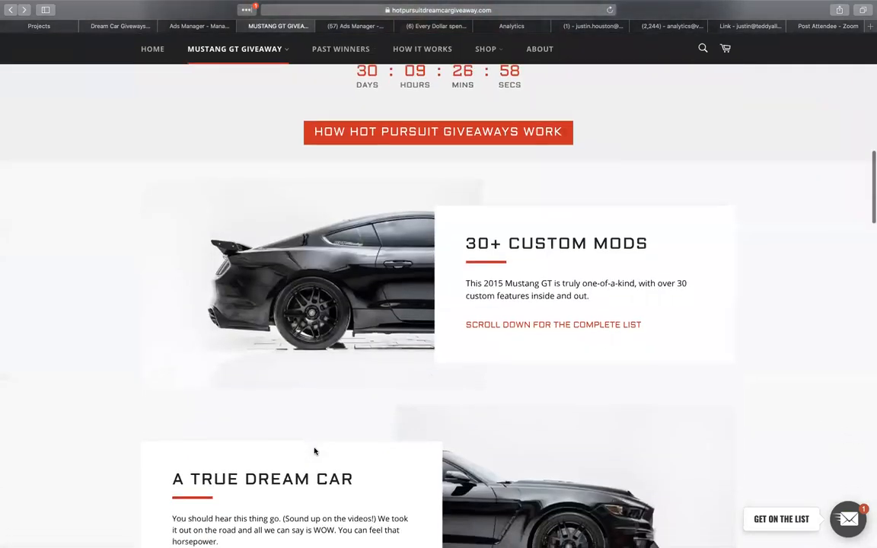
pyautogui.scroll(-4, 315, 452)
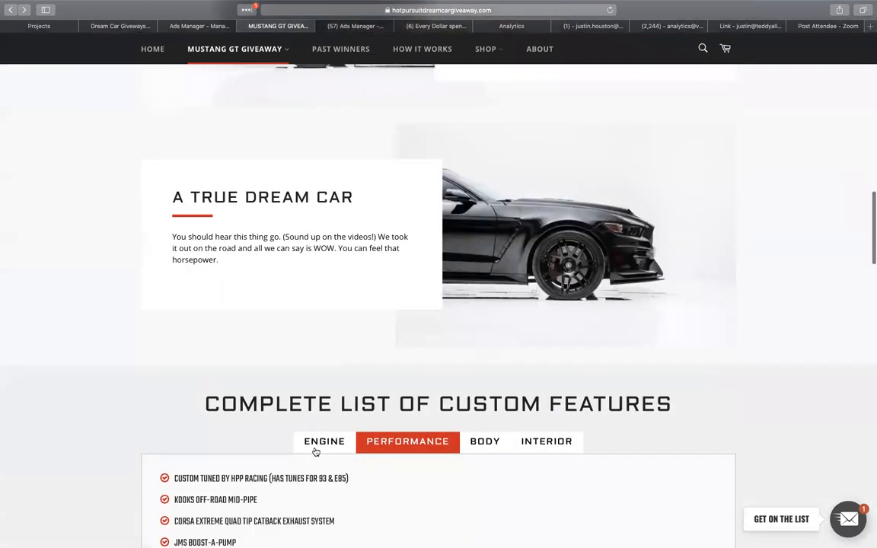
pyautogui.scroll(15, 315, 452)
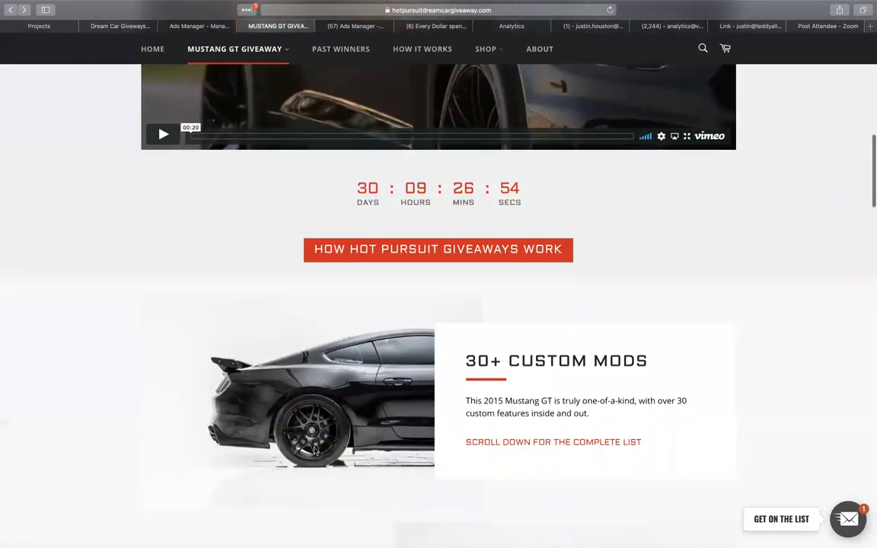
pyautogui.scroll(4, 315, 452)
pyautogui.scroll(5, 315, 452)
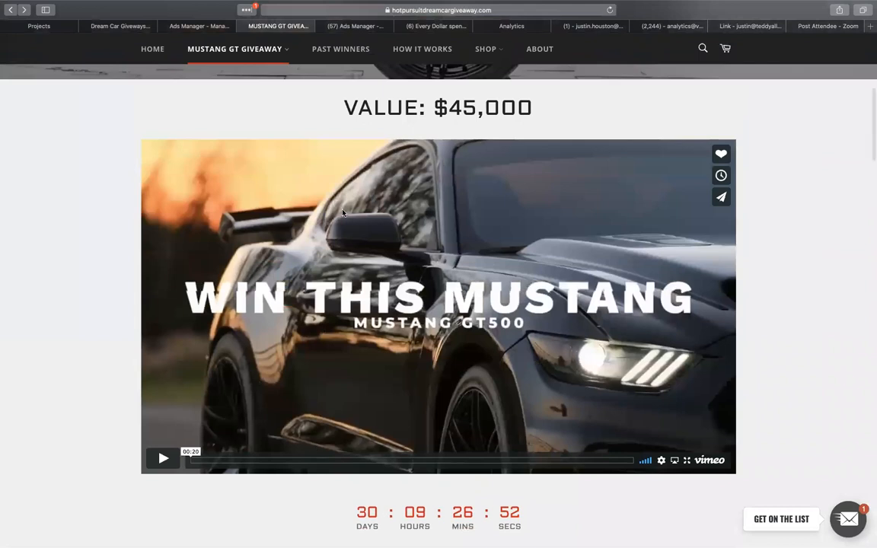
pyautogui.scroll(10, 343, 214)
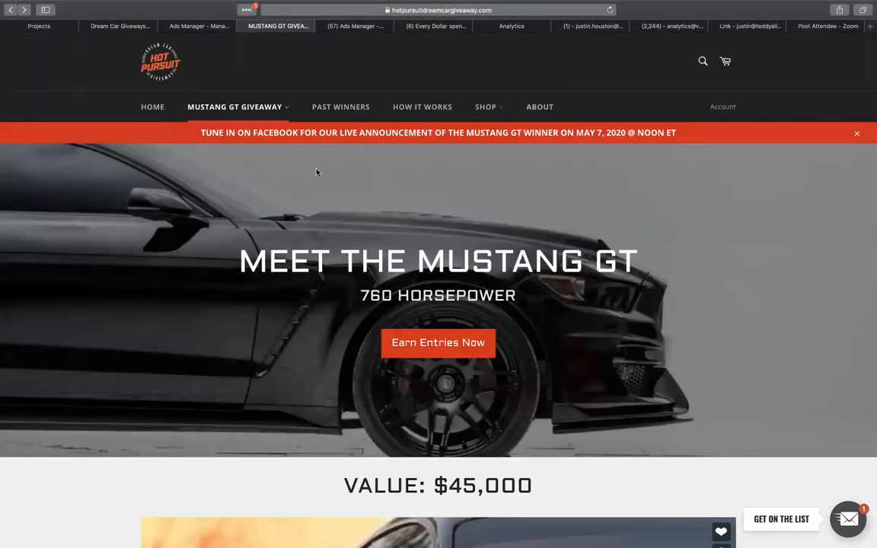
# Step: Return to Ads Manager and replace the headline of the four ad copies with "WIN THIS MUSTANG"
pyautogui.click(202, 26)
pyautogui.moveTo(482, 341); pyautogui.dragTo(371, 331)
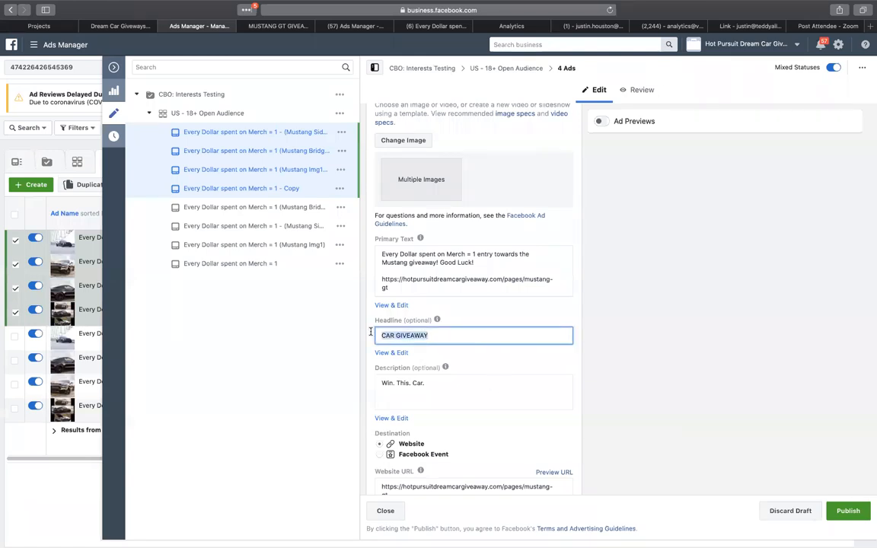
pyautogui.write('Win')
pyautogui.write(' THIS MUSTANGE')
# Step: Check the car's wording on the giveaway website, set the four ad copies' headline to "WIN THIS MUSTANG GT500" and turn on ad previews
pyautogui.click(251, 25)
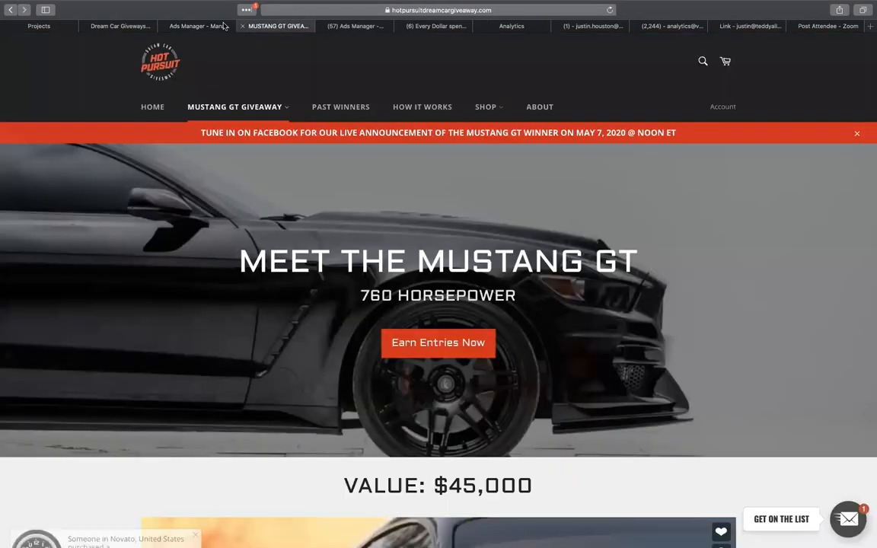
pyautogui.scroll(-10, 312, 161)
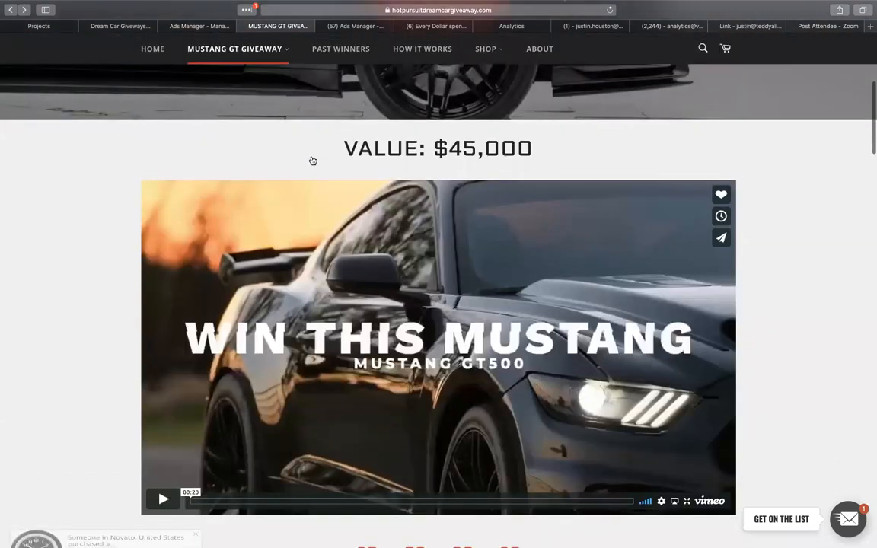
pyautogui.scroll(-2, 312, 161)
pyautogui.scroll(1, 452, 360)
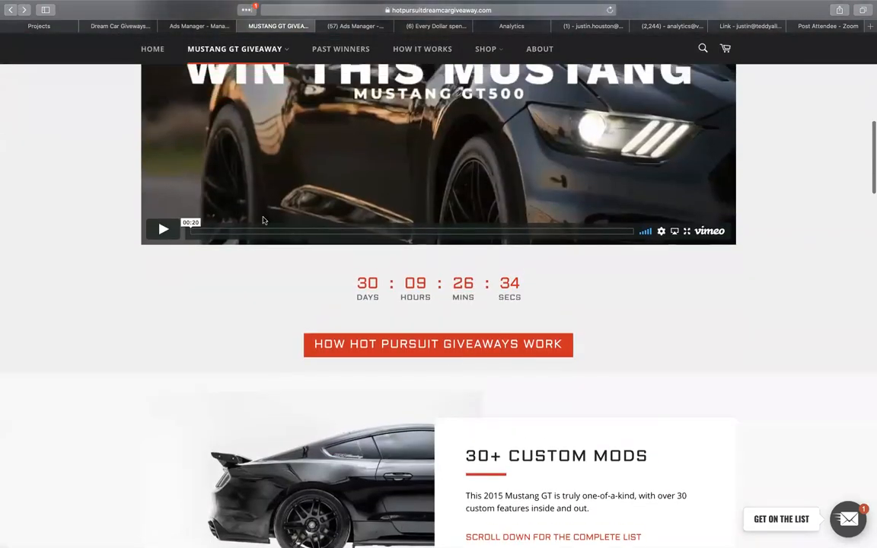
pyautogui.click(190, 26)
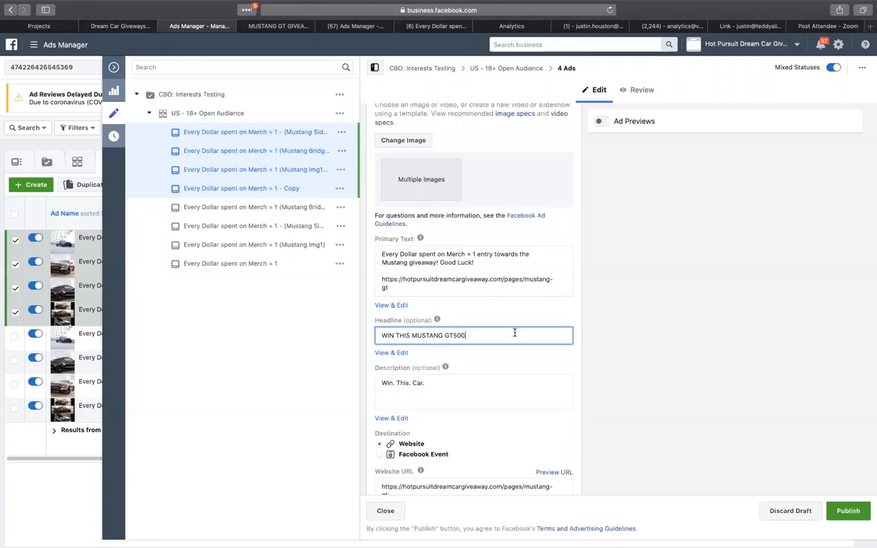
pyautogui.click(501, 384)
pyautogui.click(600, 121)
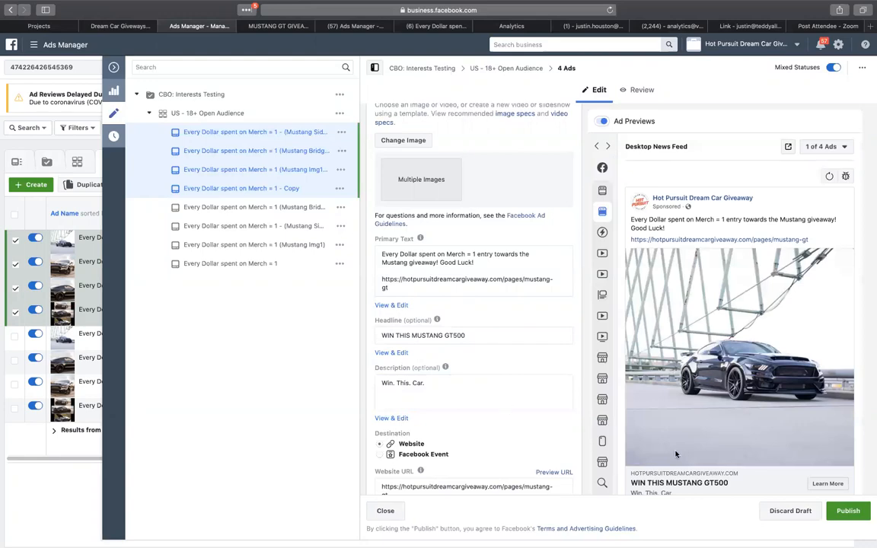
# Step: Switch to the Mustang GT giveaway website and examine its feature, gallery and winner delivery sections for description wording
pyautogui.click(256, 29)
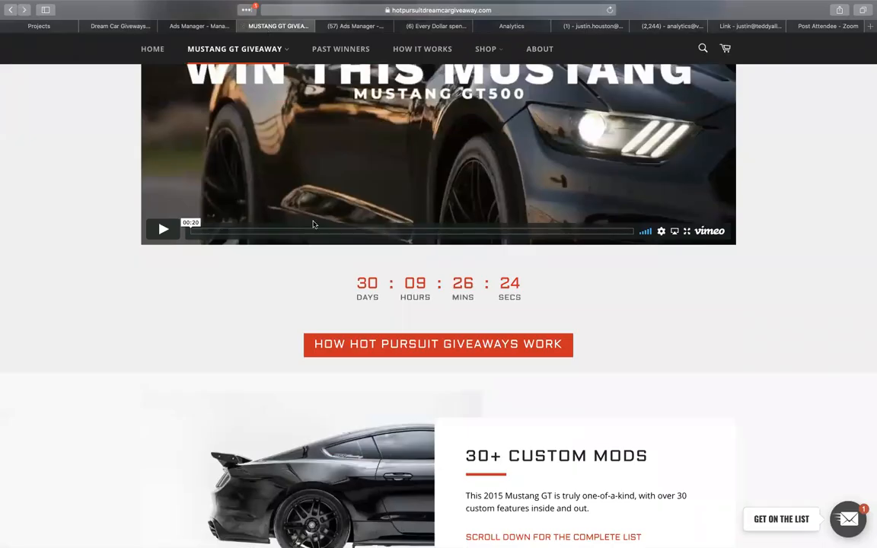
pyautogui.scroll(-3, 302, 364)
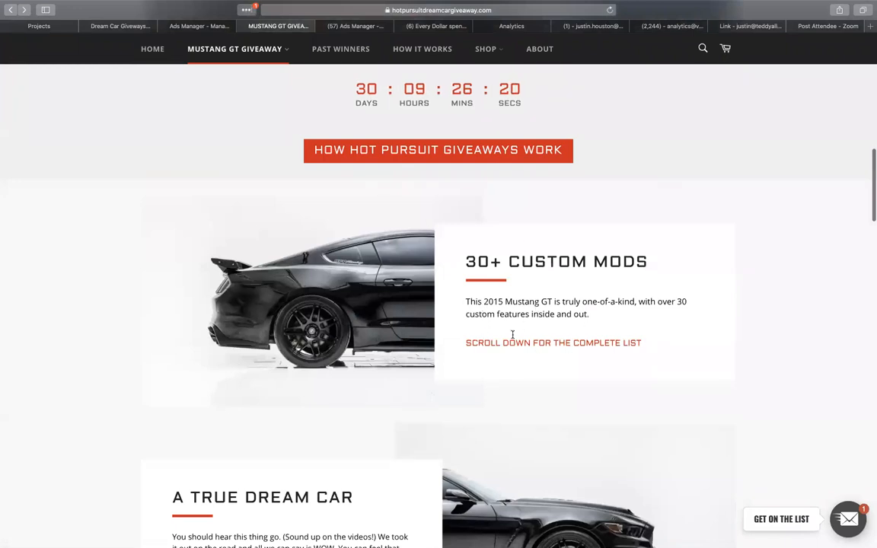
pyautogui.scroll(-5, 513, 335)
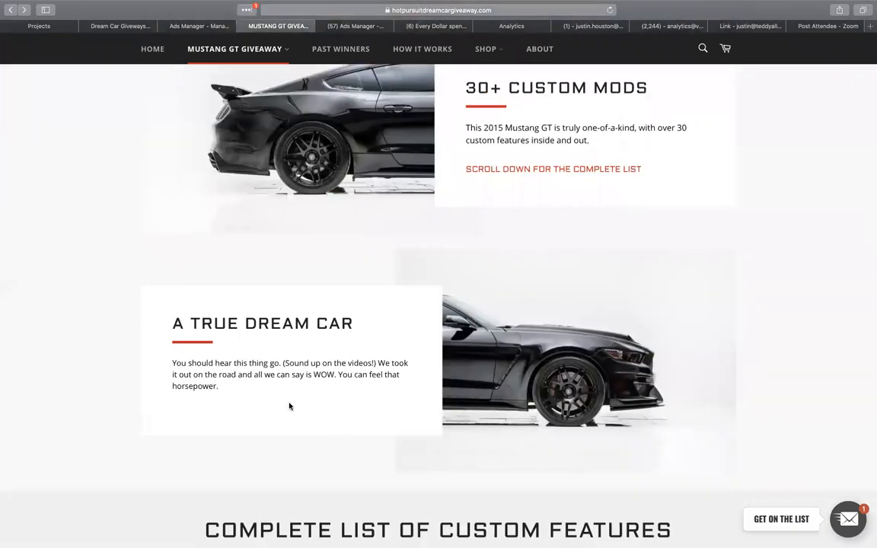
pyautogui.scroll(-5, 264, 422)
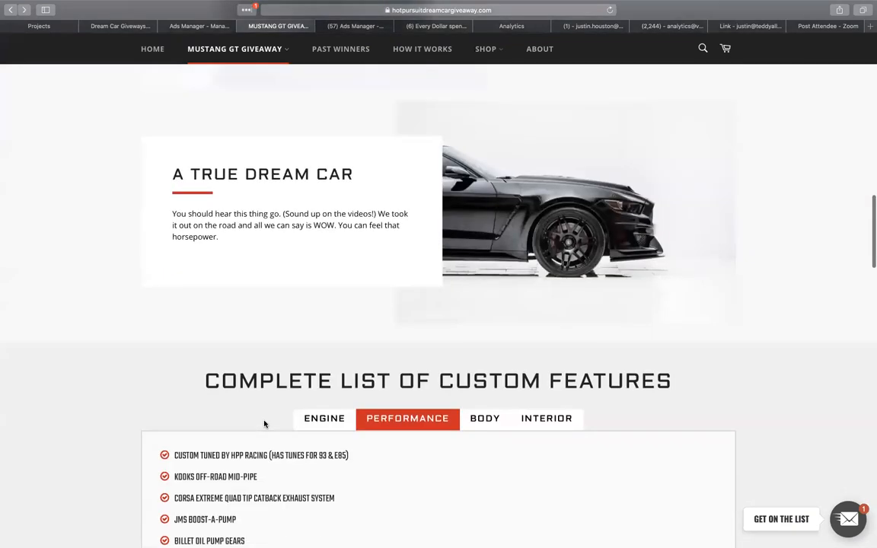
pyautogui.scroll(-15, 264, 423)
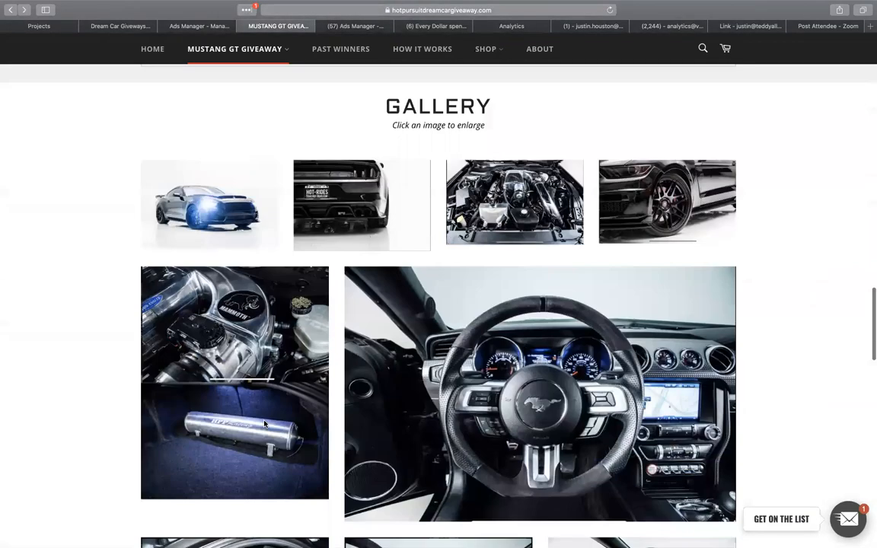
pyautogui.scroll(20, 265, 423)
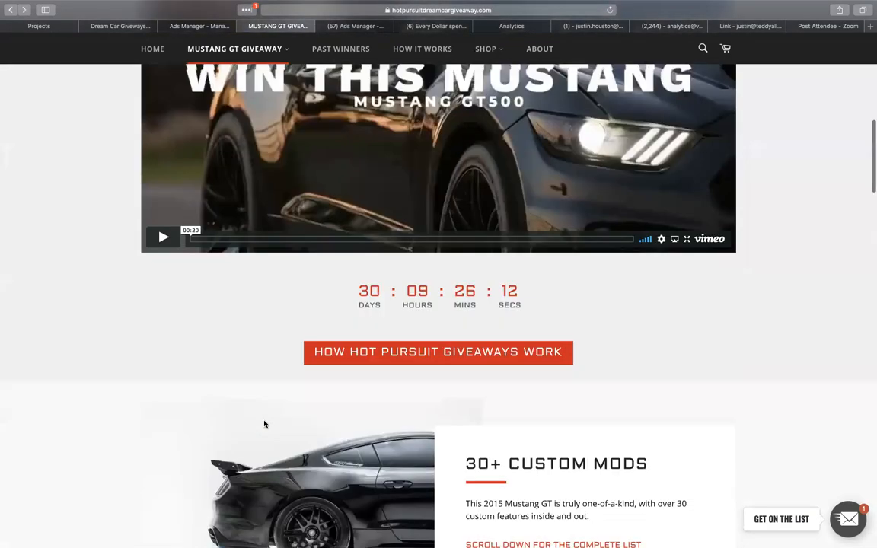
pyautogui.scroll(-20, 265, 424)
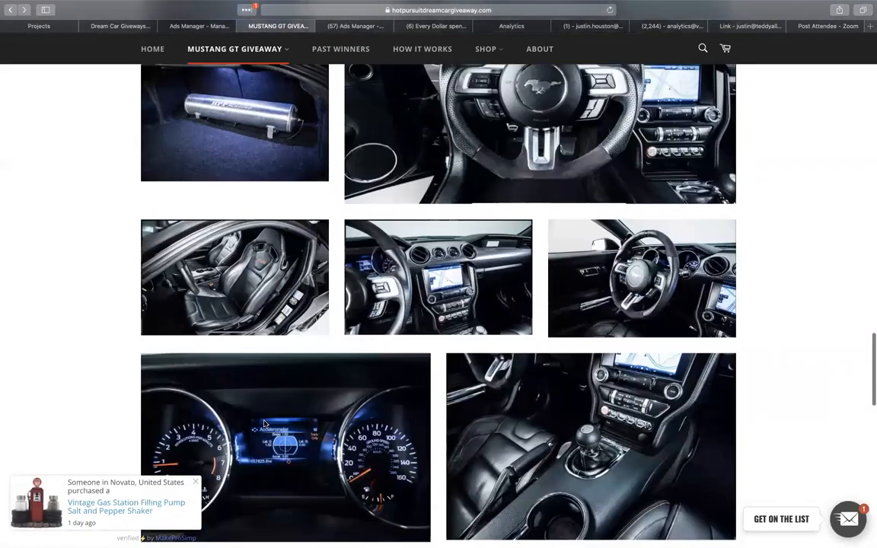
pyautogui.scroll(-3, 264, 424)
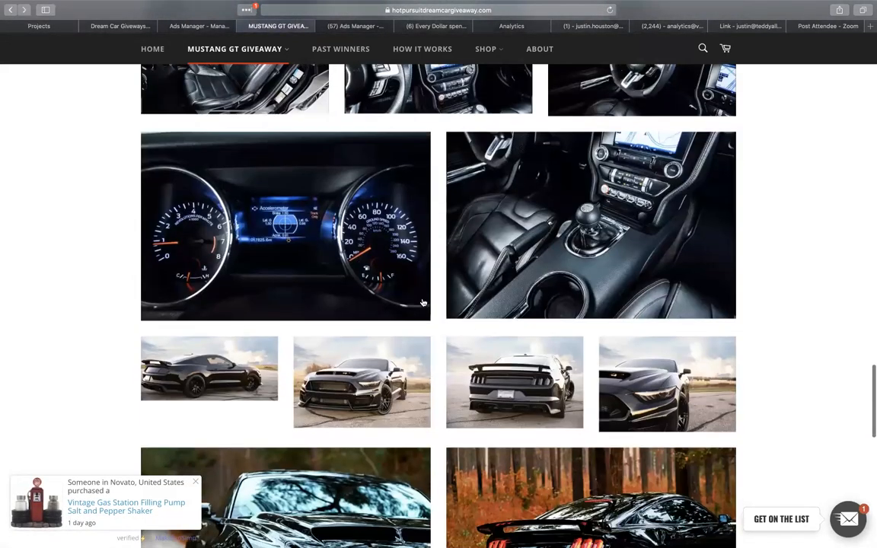
pyautogui.scroll(-6, 358, 428)
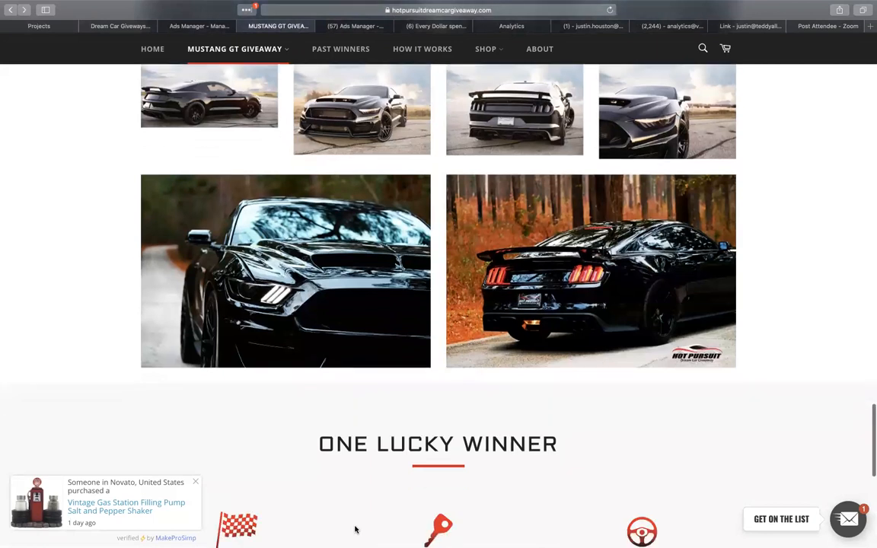
pyautogui.scroll(-4, 355, 530)
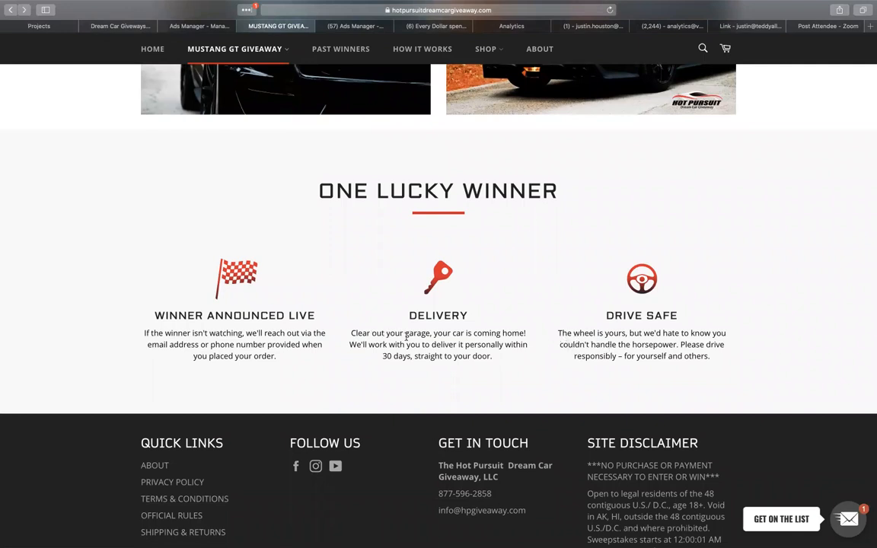
pyautogui.moveTo(351, 333); pyautogui.dragTo(523, 338)
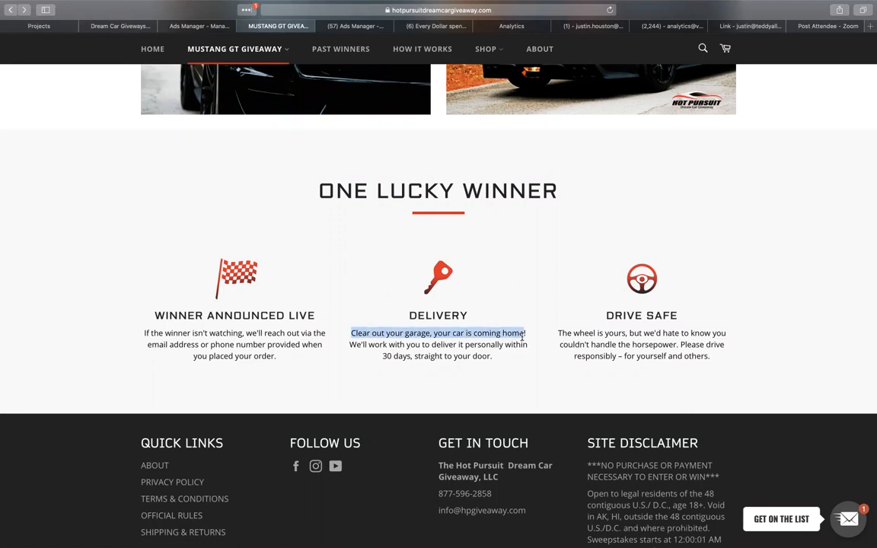
pyautogui.click(312, 356)
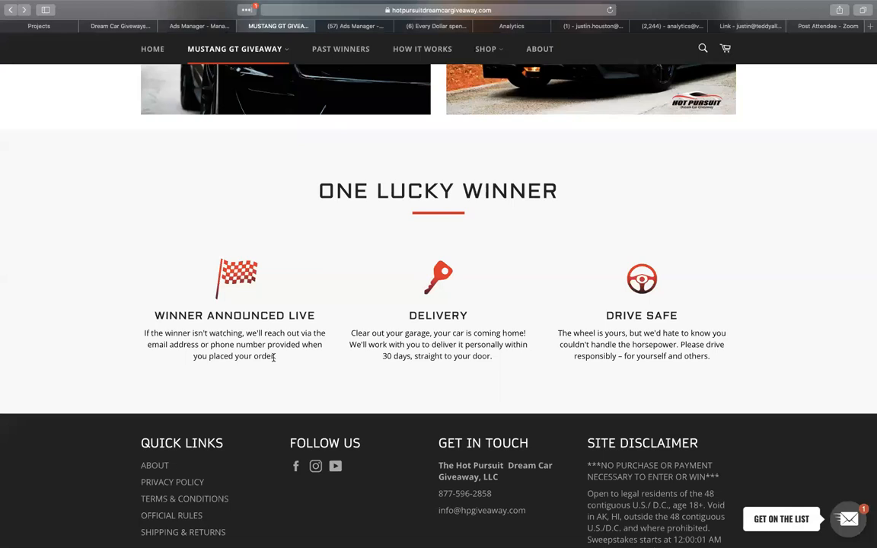
# Step: Re-examine the giveaway page's opening banner, video and custom mods sections for description ideas
pyautogui.scroll(20, 274, 358)
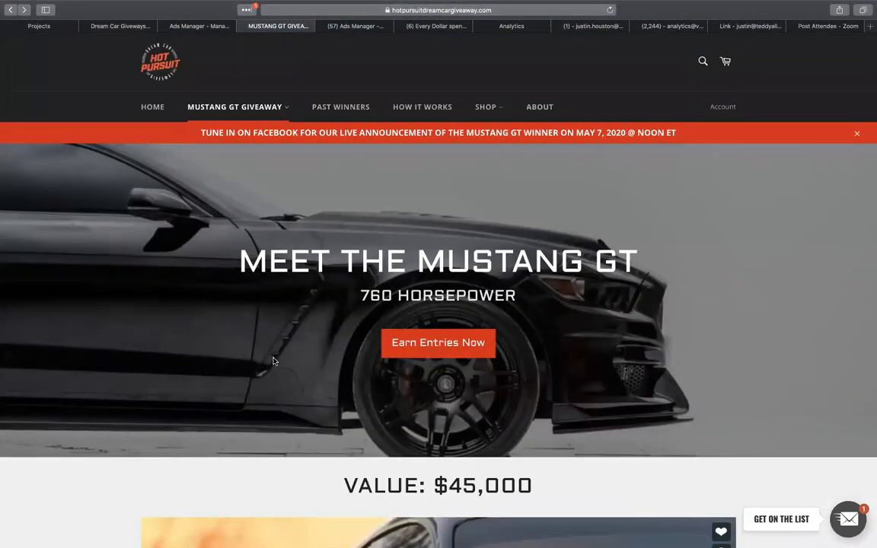
pyautogui.scroll(-10, 274, 360)
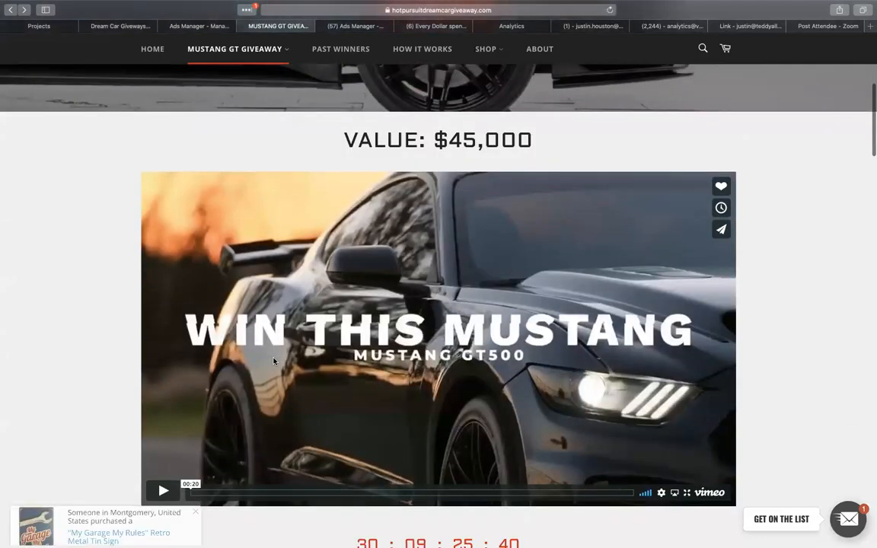
pyautogui.scroll(-5, 274, 361)
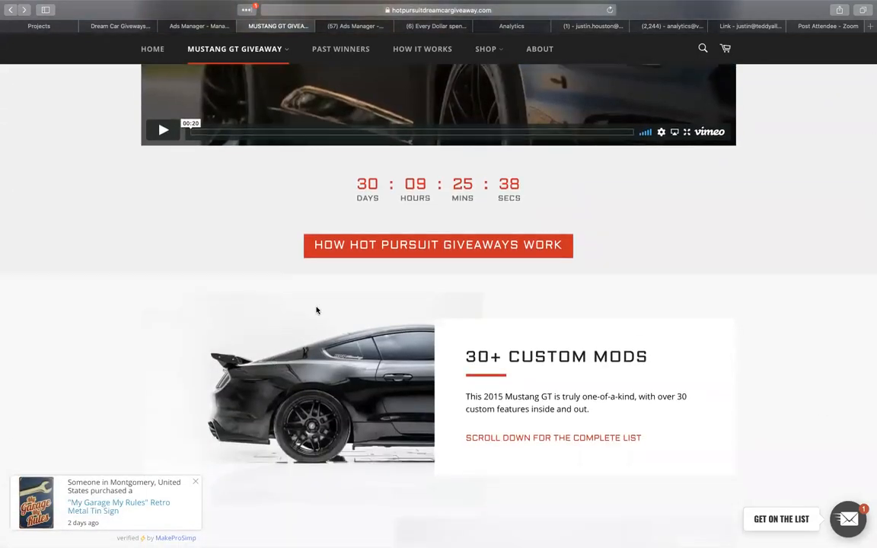
pyautogui.scroll(-3, 324, 289)
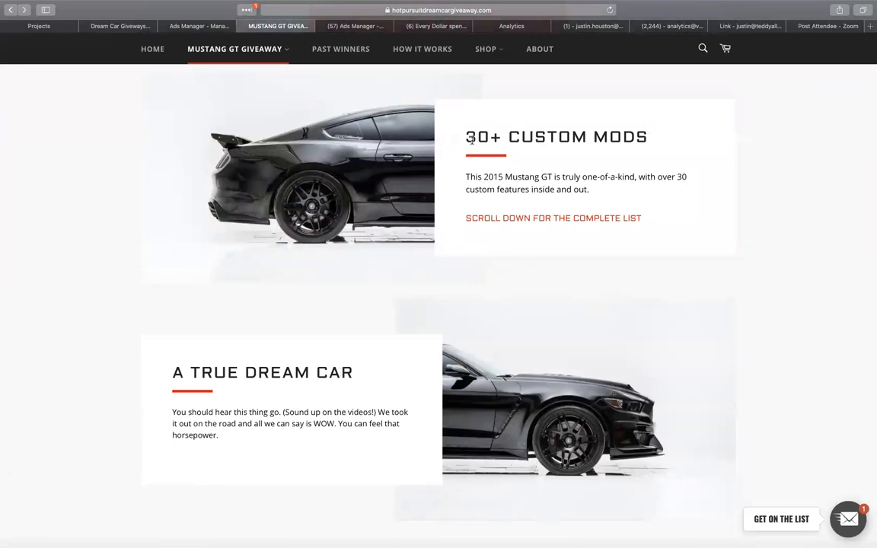
pyautogui.scroll(5, 472, 139)
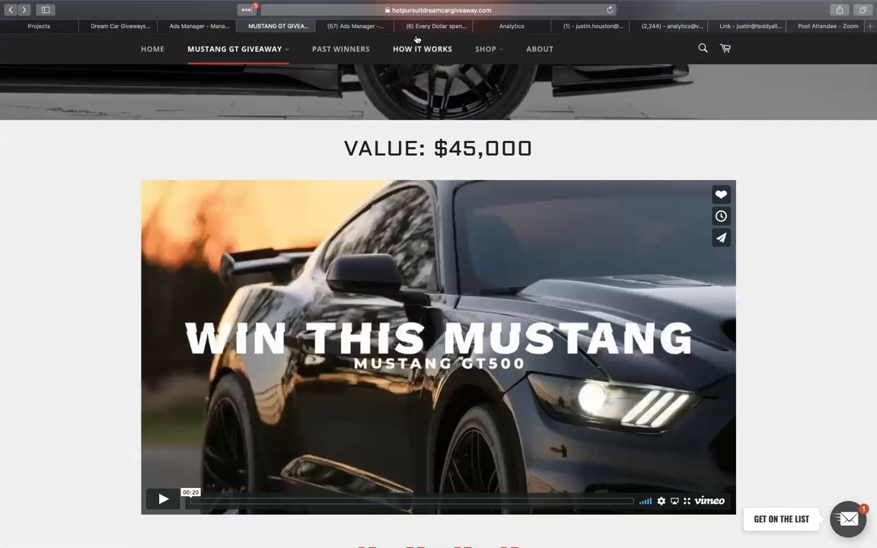
pyautogui.scroll(5, 304, 229)
# Step: Open the giveaway website's home page and copy its "EVERY $1 SPENT = 1 ENTRY EARNED" heading
pyautogui.click(152, 108)
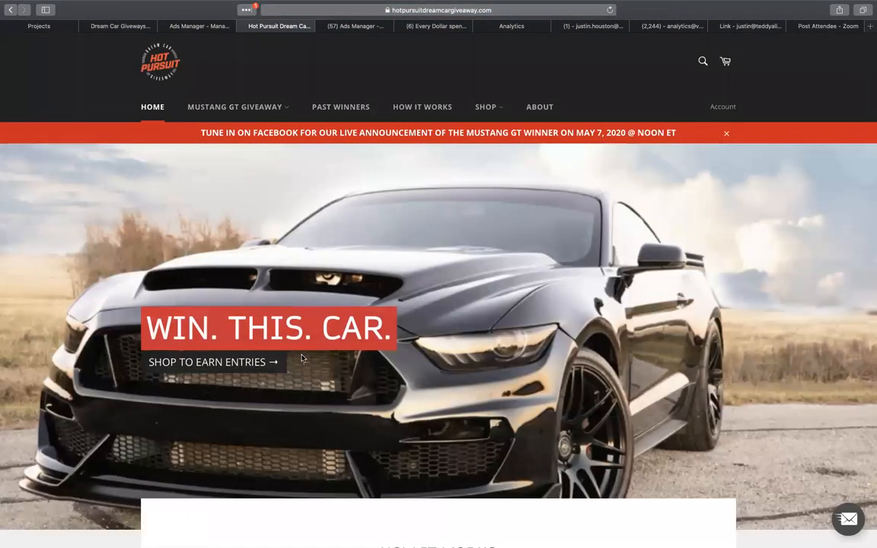
pyautogui.scroll(-8, 301, 357)
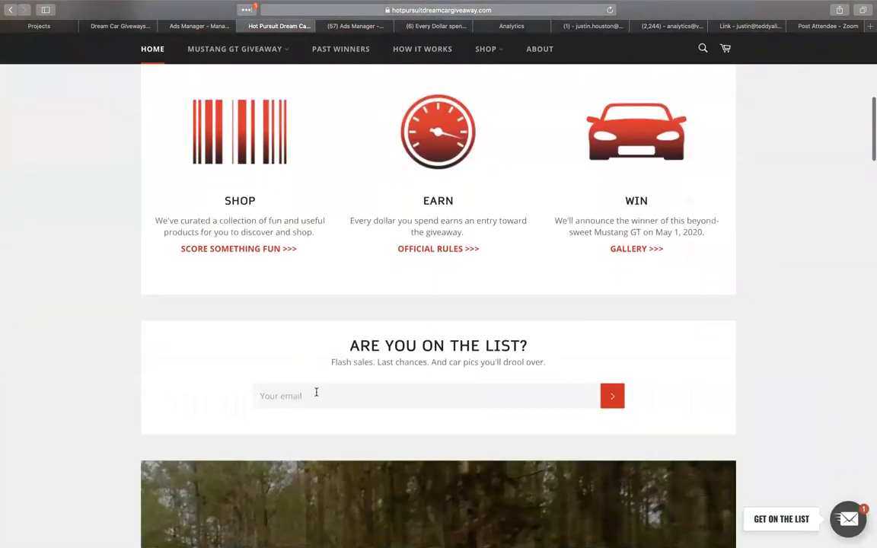
pyautogui.scroll(-2, 454, 330)
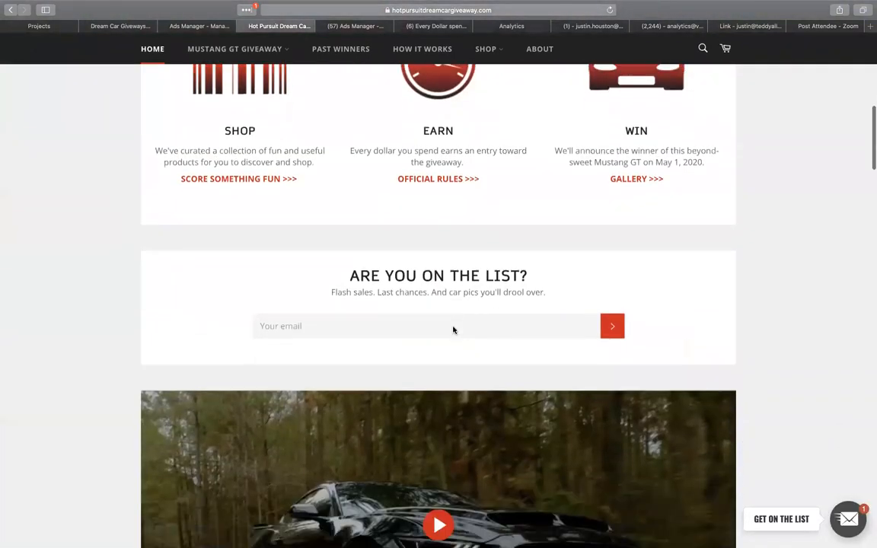
pyautogui.scroll(-5, 453, 328)
pyautogui.scroll(-2, 453, 328)
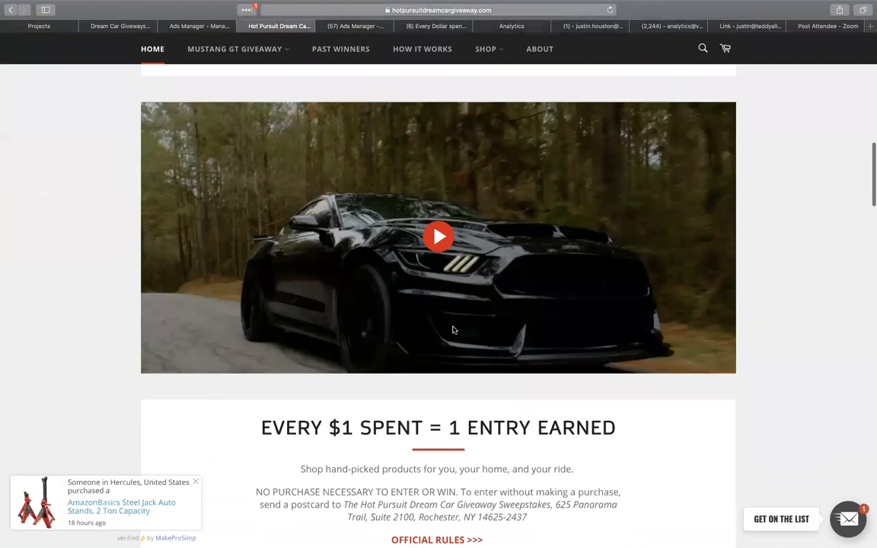
pyautogui.scroll(-3, 453, 329)
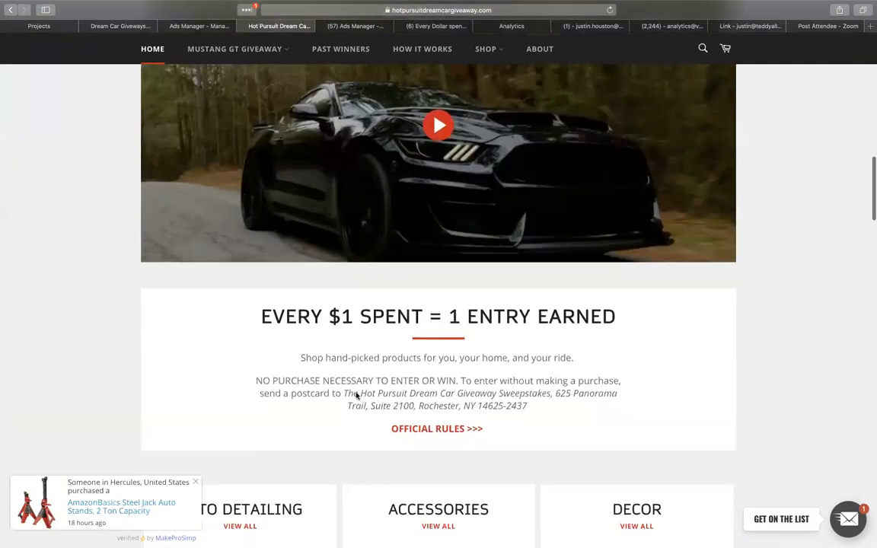
pyautogui.moveTo(285, 310); pyautogui.dragTo(623, 319)
pyautogui.hotkey('ctrl', 'c')
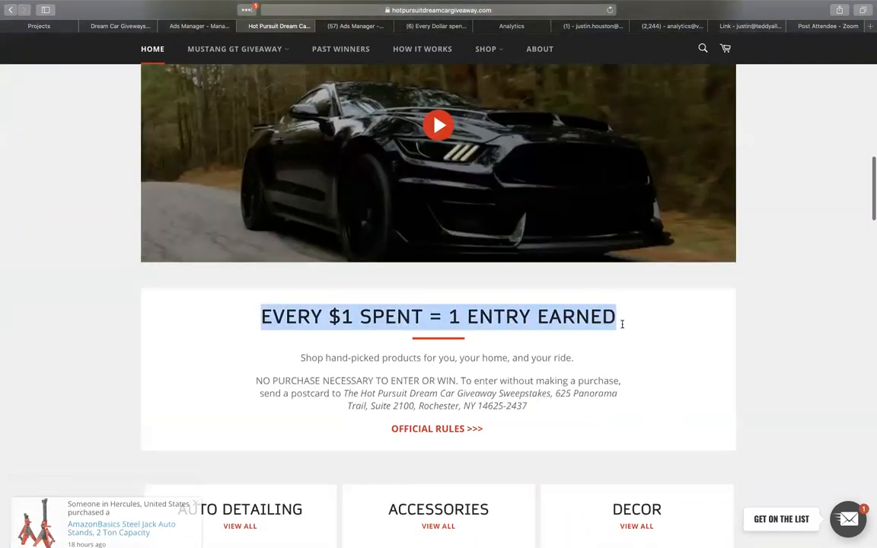
# Step: In Ads Manager, replace the four ad copies' description with "EVERY $1 SPENT = 1 ENTRY EARNED" and compare the Mobile and Desktop News Feed previews
pyautogui.click(216, 27)
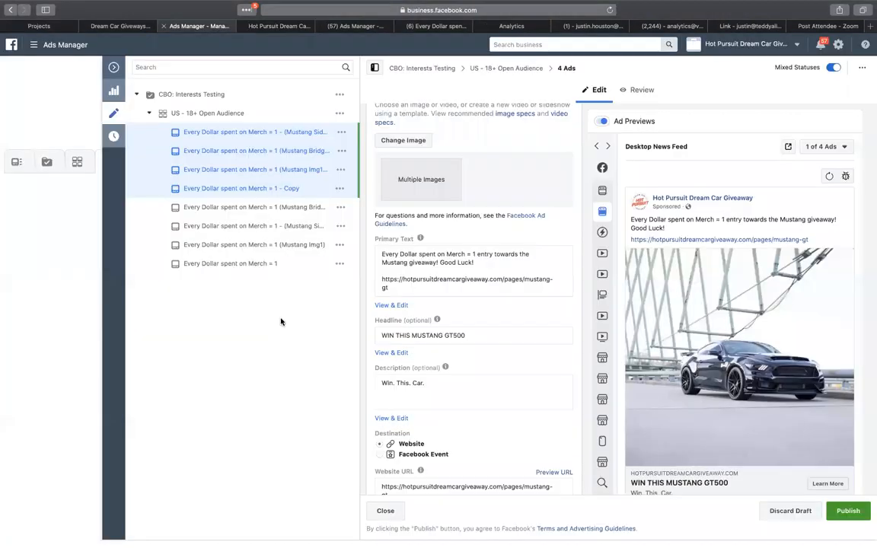
pyautogui.click(450, 385)
pyautogui.hotkey('ctrl', 'a')
pyautogui.hotkey('ctrl', 'v')
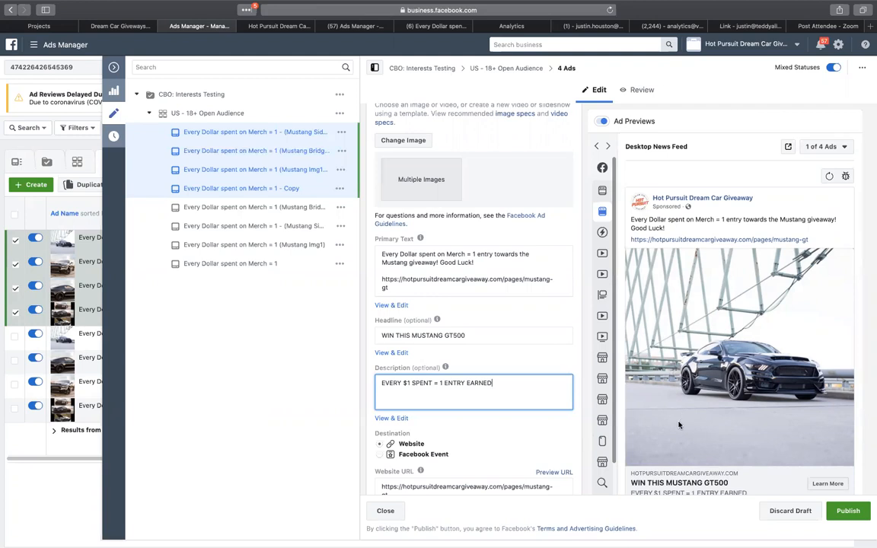
pyautogui.click(596, 188)
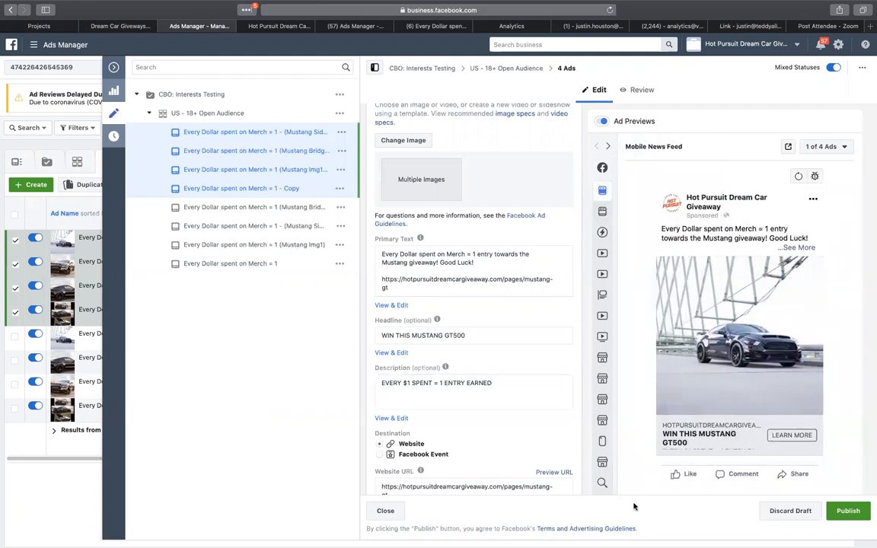
pyautogui.moveTo(603, 211)
pyautogui.click(632, 180)
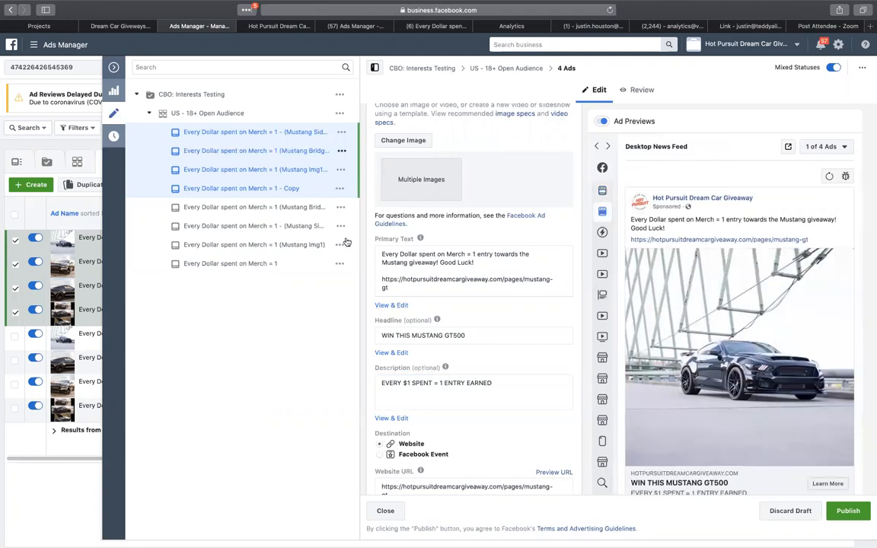
# Step: Switch to the giveaway website's home page and examine its shop, Mustang GT, rules and gallery sections for ad copy ideas
pyautogui.click(243, 28)
pyautogui.scroll(-1, 335, 289)
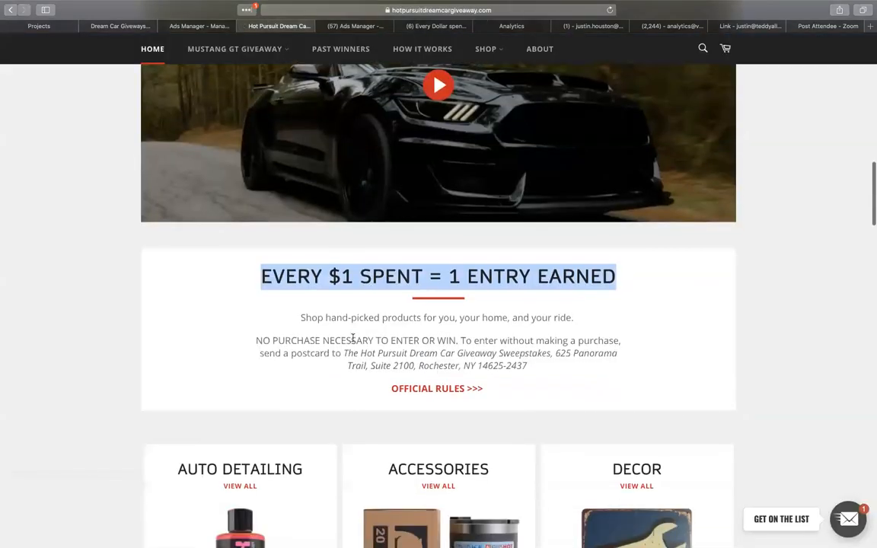
pyautogui.scroll(-10, 325, 355)
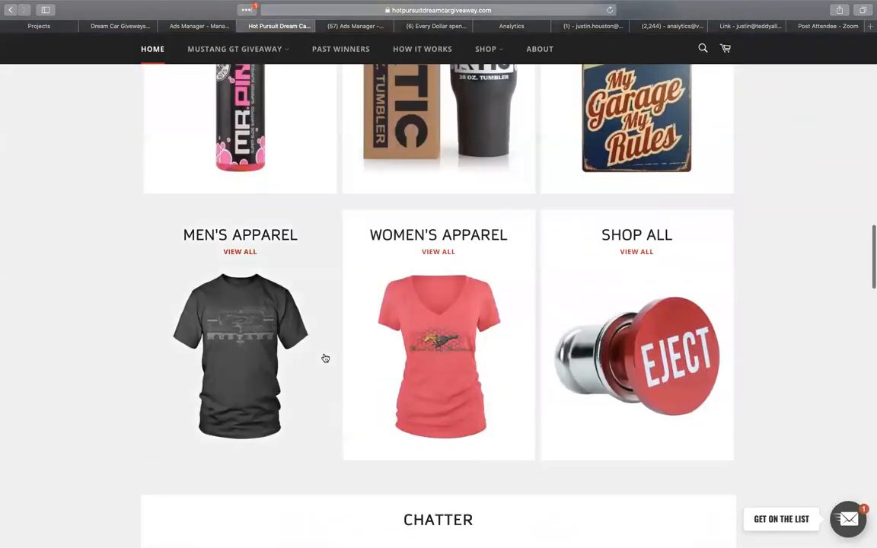
pyautogui.scroll(-5, 325, 358)
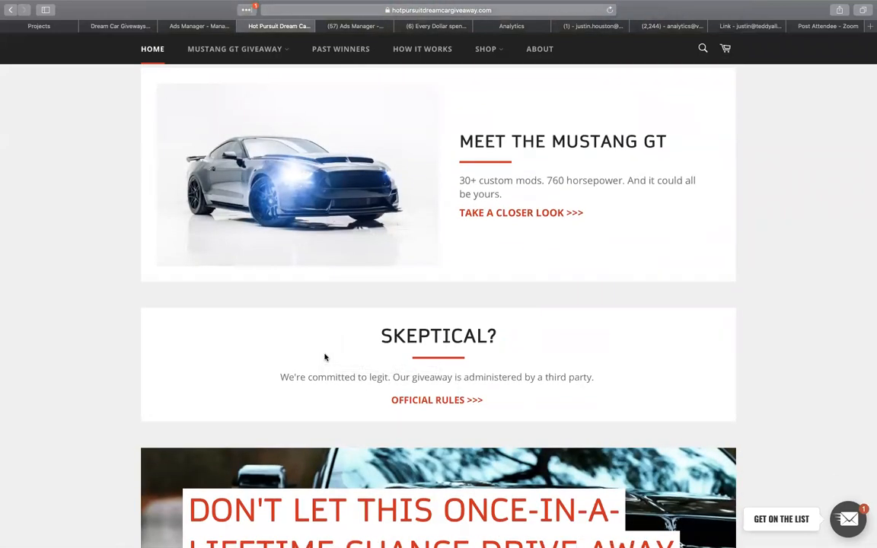
pyautogui.scroll(-6, 325, 358)
pyautogui.scroll(-6, 325, 358)
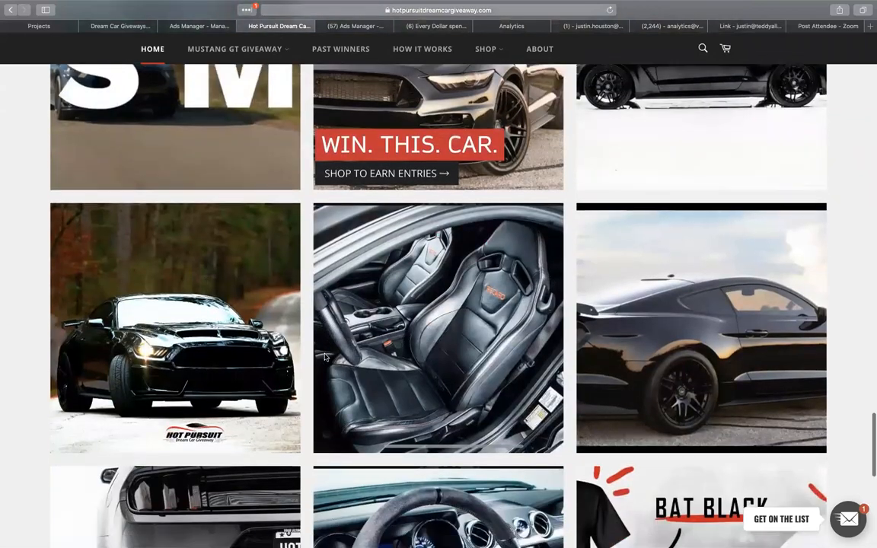
pyautogui.scroll(-6, 325, 358)
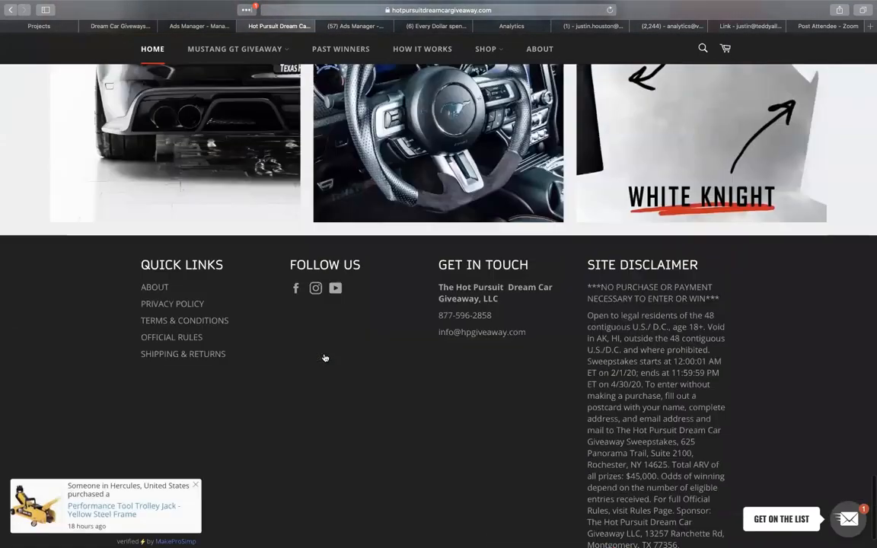
pyautogui.scroll(20, 325, 358)
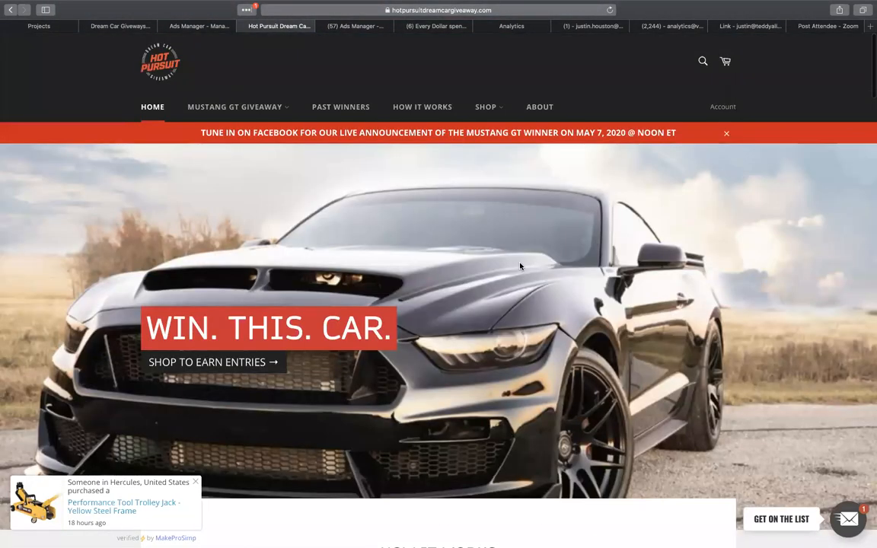
# Step: Open the giveaway website's About page and examine its giveaway explanation, questions, founder story and testimonial for ad wording
pyautogui.click(540, 107)
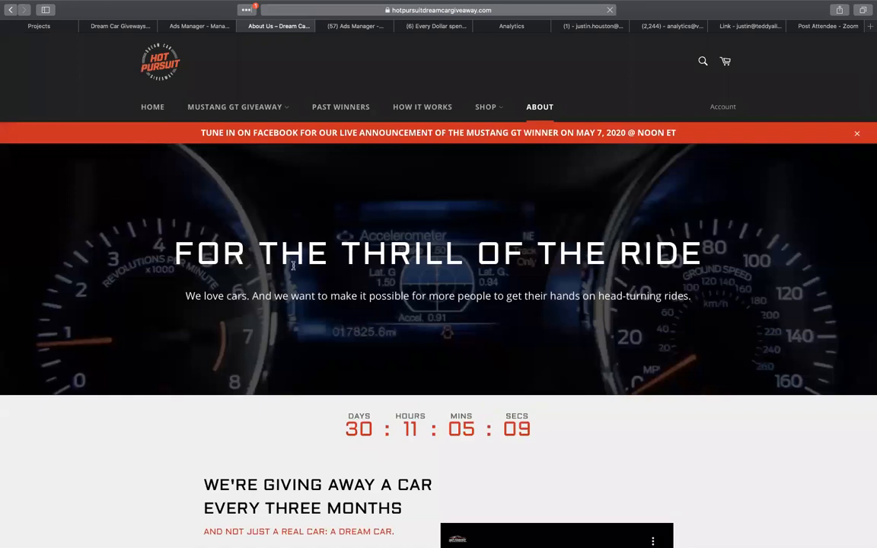
pyautogui.scroll(-3, 294, 265)
pyautogui.scroll(-1, 294, 267)
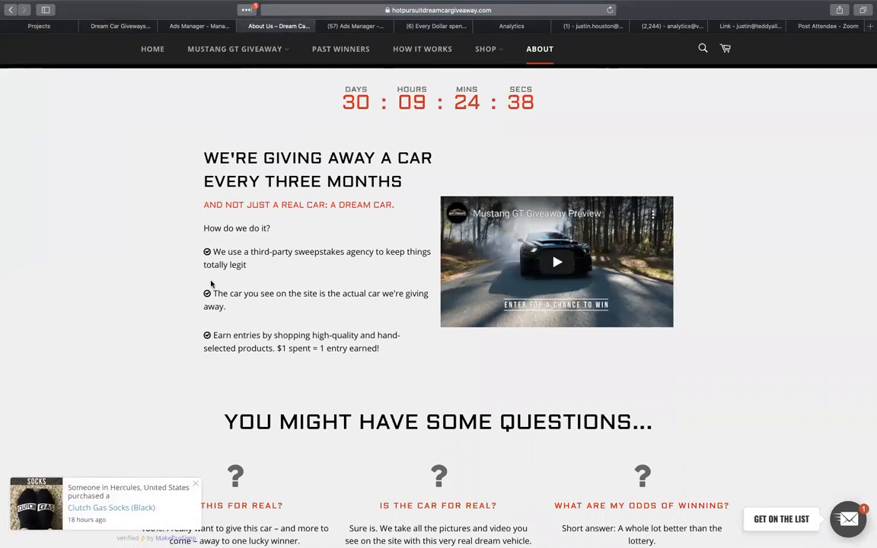
pyautogui.scroll(-1, 212, 284)
pyautogui.scroll(-4, 212, 283)
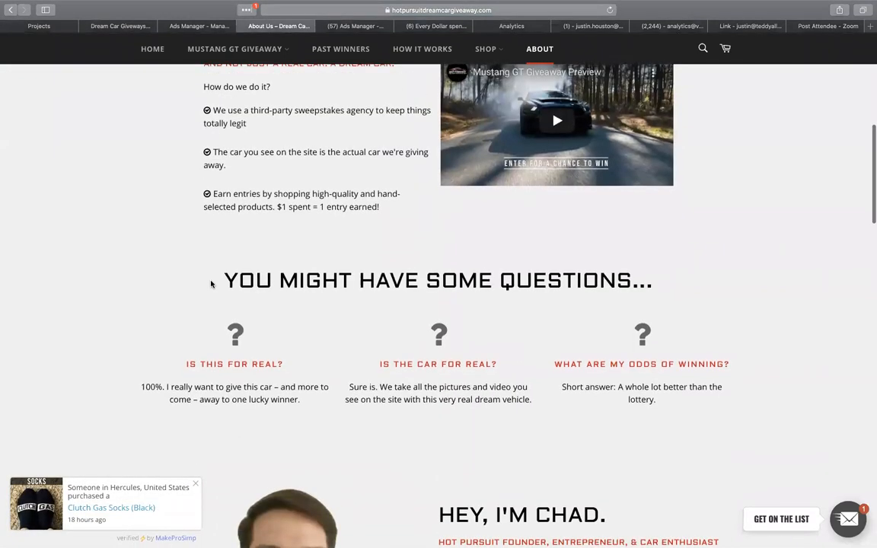
pyautogui.scroll(-6, 211, 283)
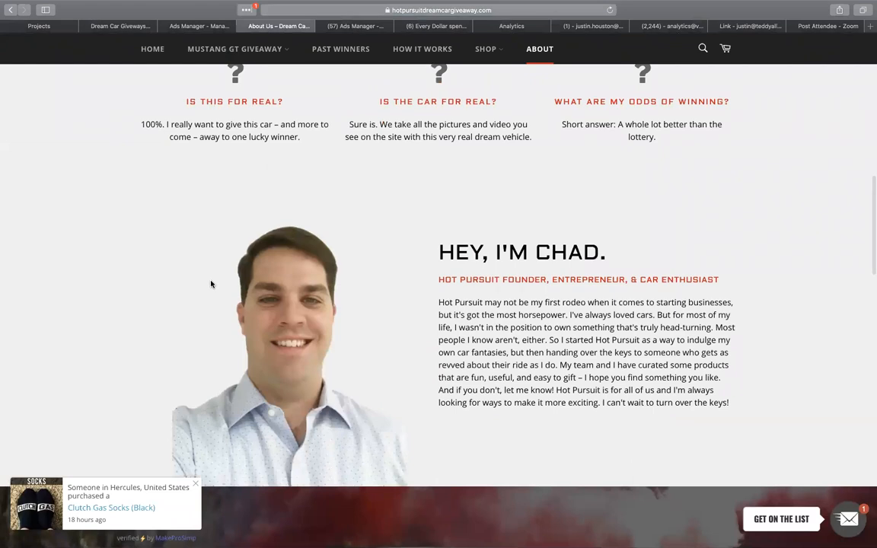
pyautogui.scroll(-5, 211, 284)
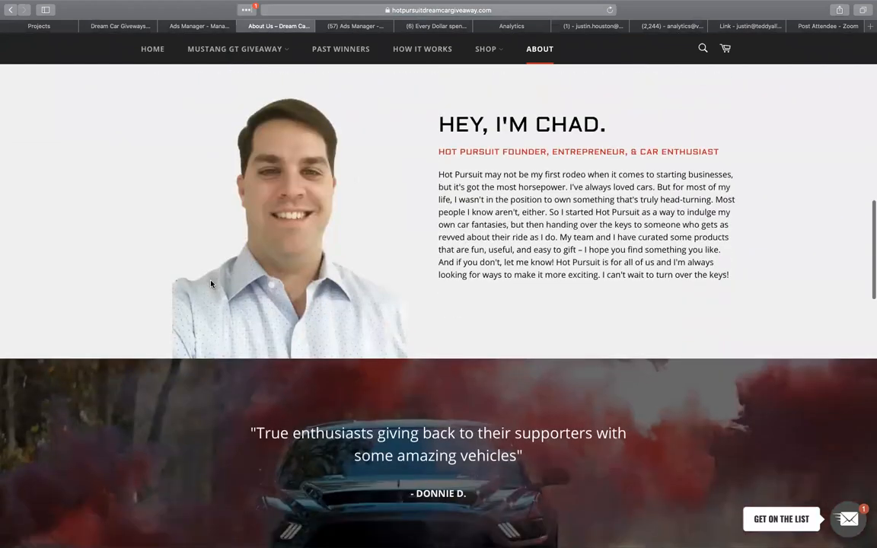
pyautogui.scroll(-4, 211, 283)
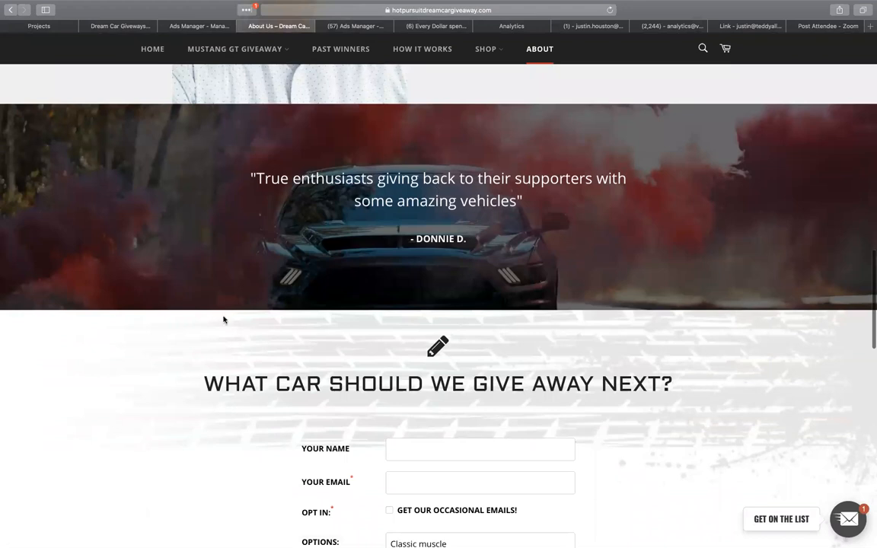
pyautogui.scroll(-4, 224, 320)
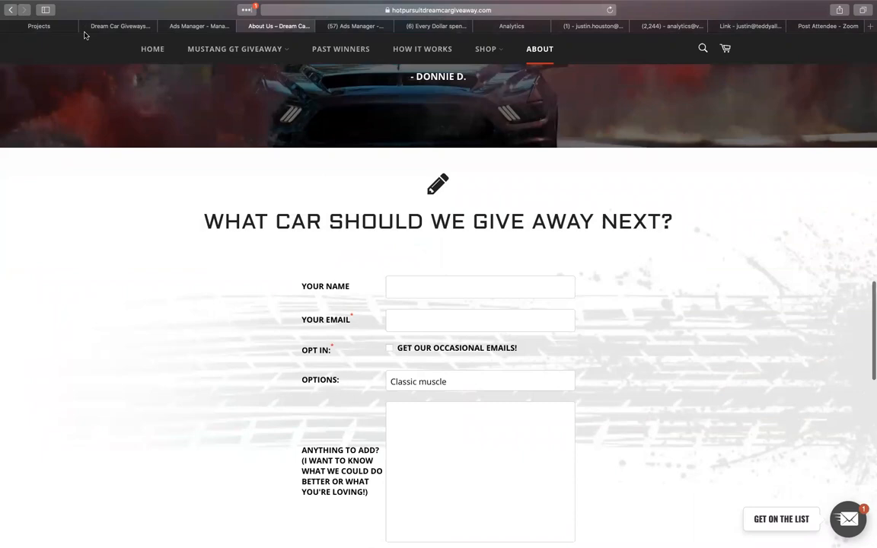
# Step: Open gmail.com in the browser tab showing the Basecamp projects
pyautogui.click(55, 27)
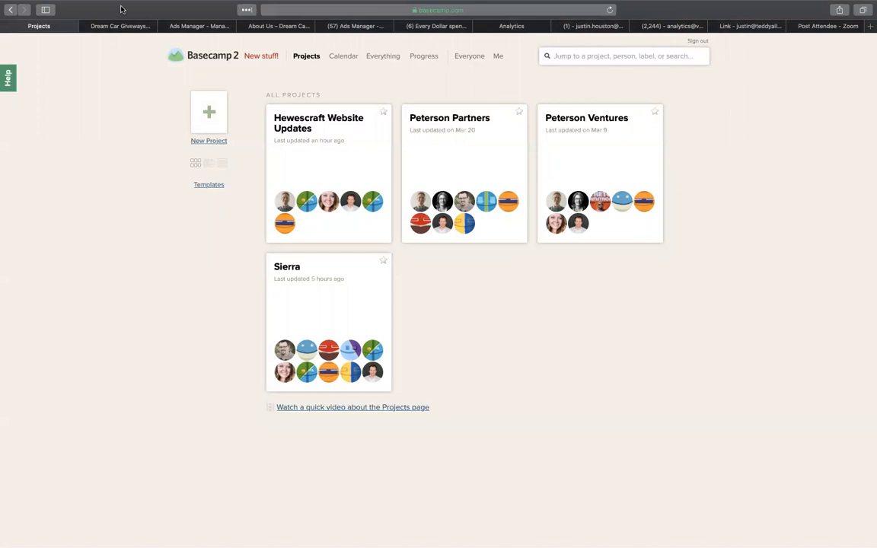
pyautogui.click(275, 11)
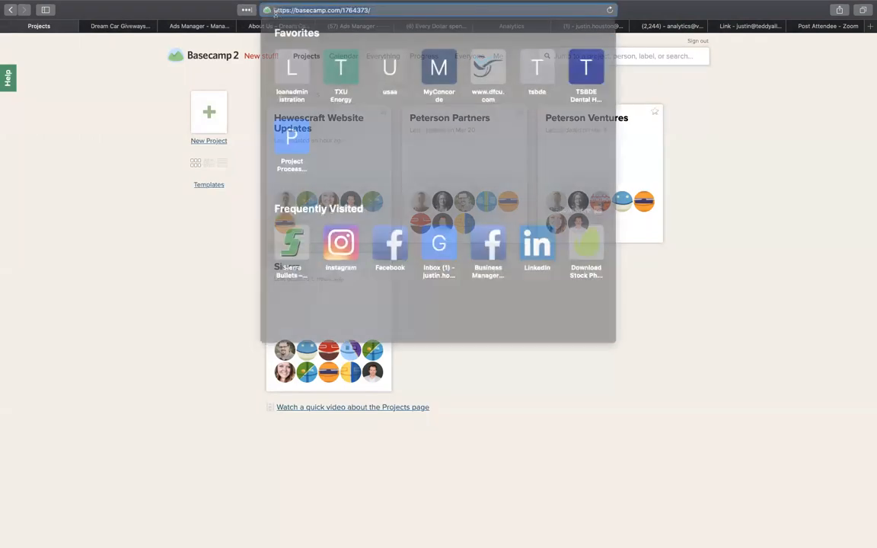
pyautogui.write('gmail.com')
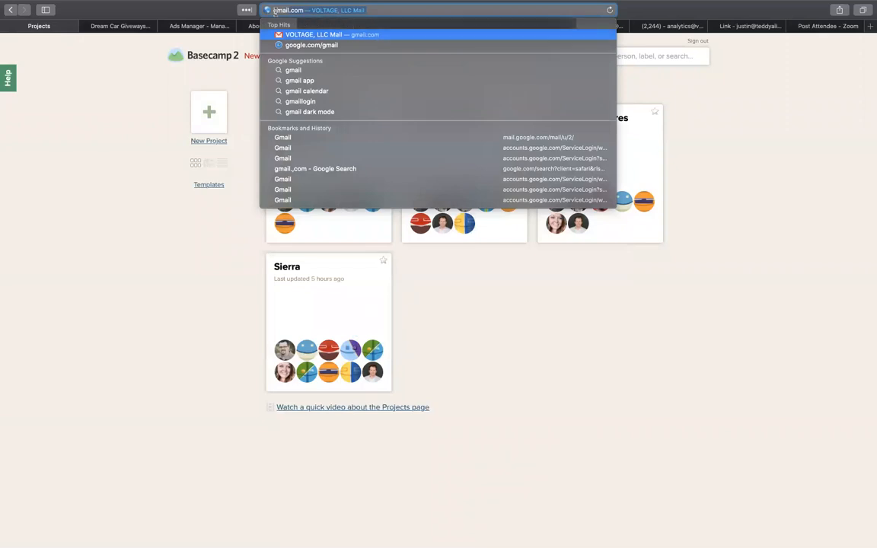
pyautogui.press('Return')
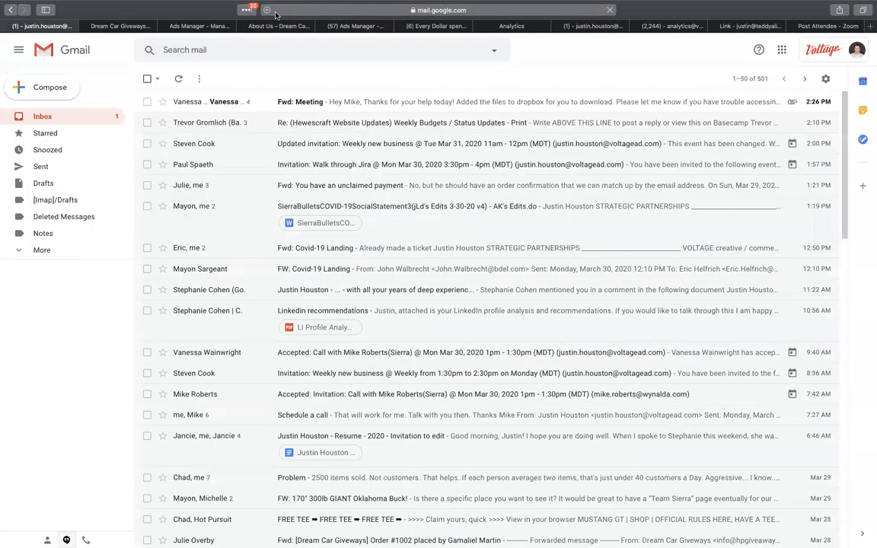
# Step: Go from Gmail to Google Docs and open the "Hot Pursuit - Social Ads" document
pyautogui.click(782, 52)
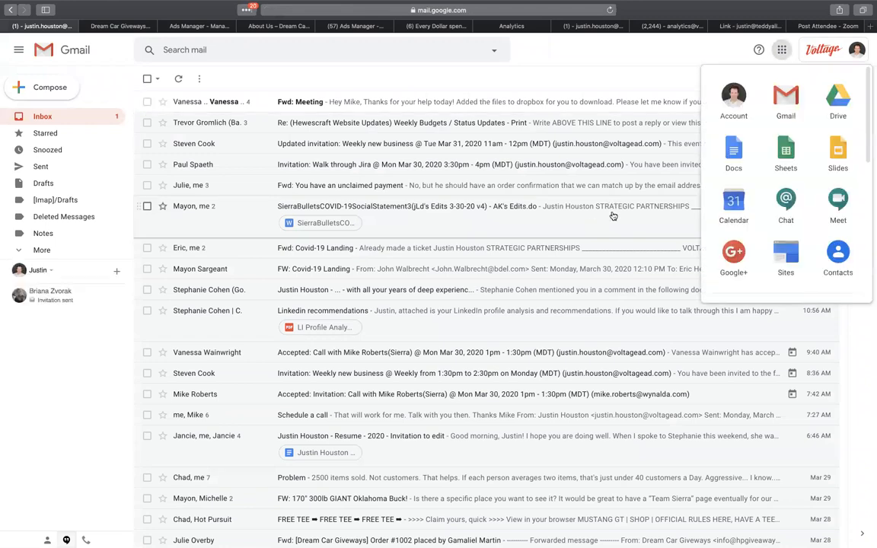
pyautogui.click(730, 137)
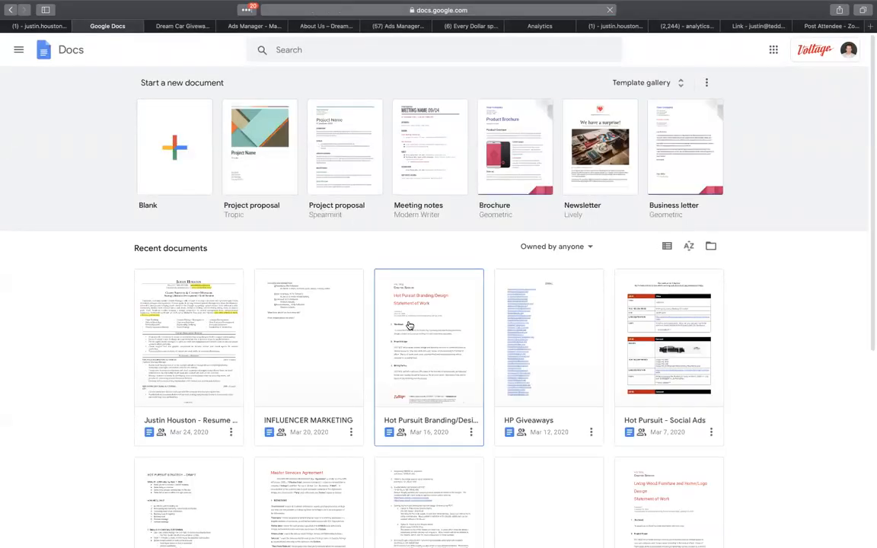
pyautogui.scroll(-1, 408, 326)
pyautogui.scroll(-2, 409, 325)
pyautogui.scroll(-1, 409, 326)
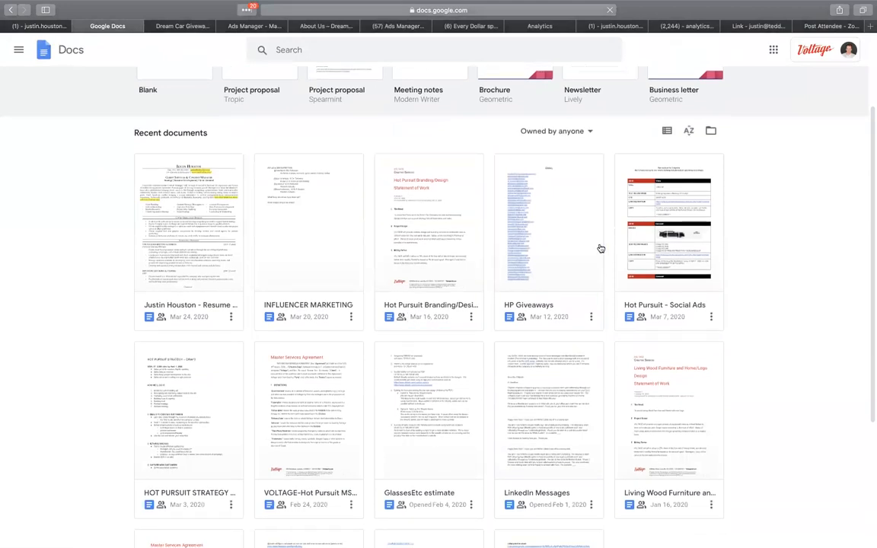
pyautogui.click(644, 241)
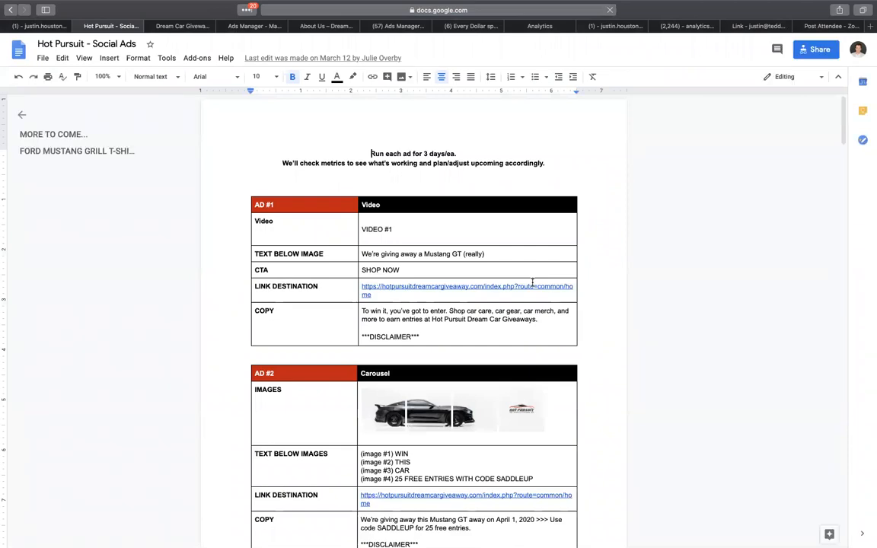
# Step: Copy Ad #2's copy text, "We're giving away this Mustang GT away on April 1, 2020 >>> Use code SADDLEUP for 25 free entries."
pyautogui.scroll(-2, 532, 282)
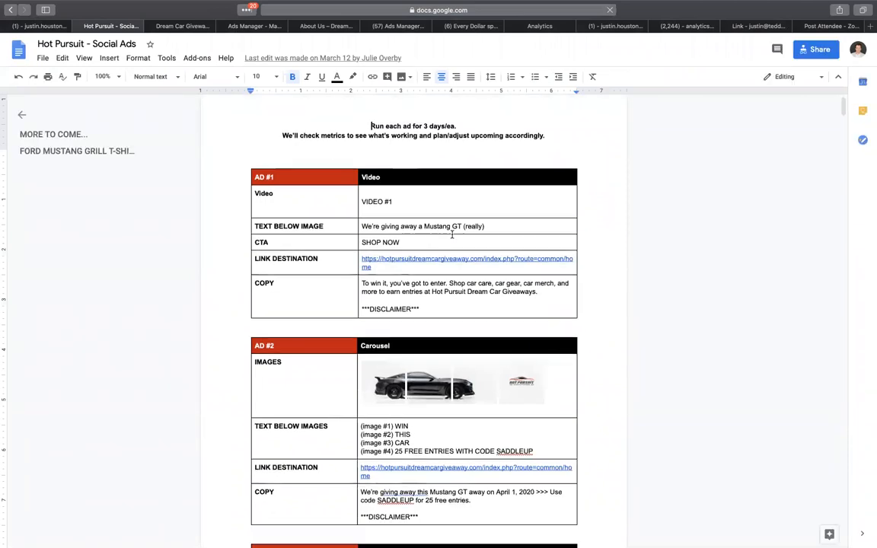
pyautogui.scroll(-4, 455, 296)
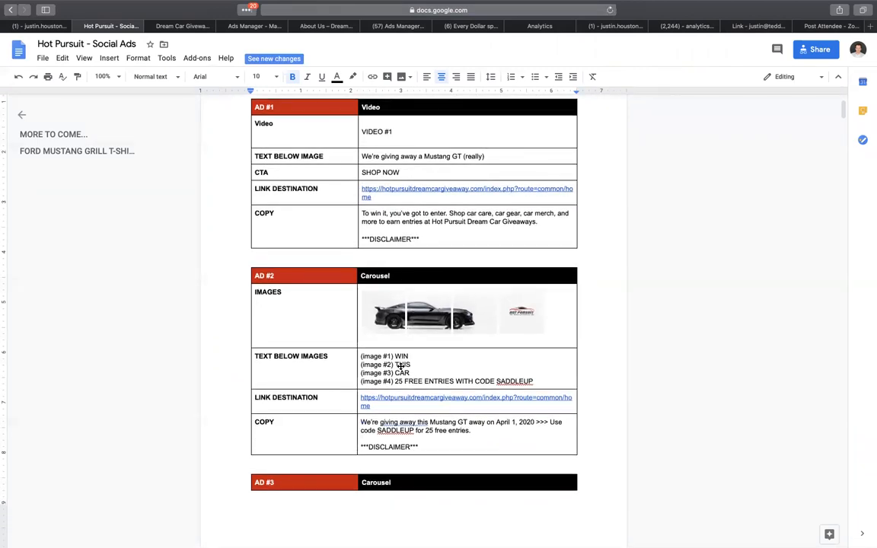
pyautogui.moveTo(362, 214); pyautogui.dragTo(555, 223)
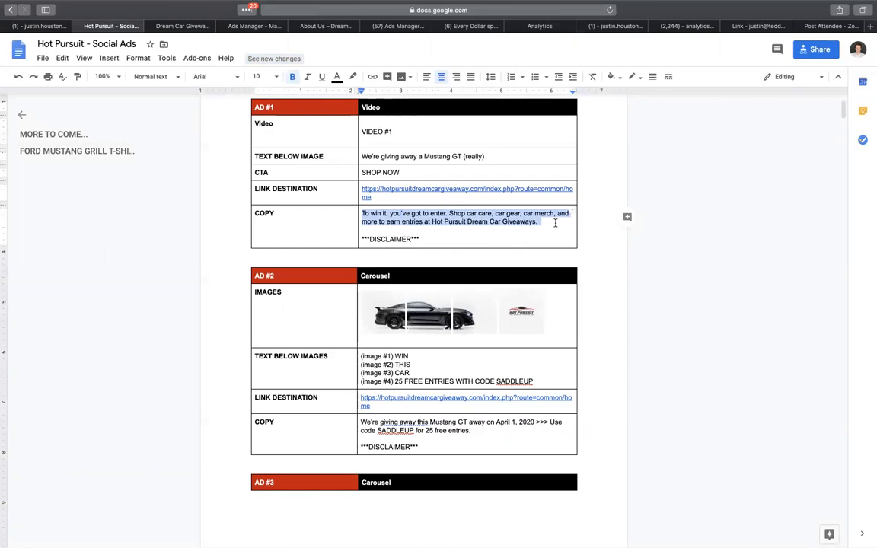
pyautogui.scroll(-2, 456, 442)
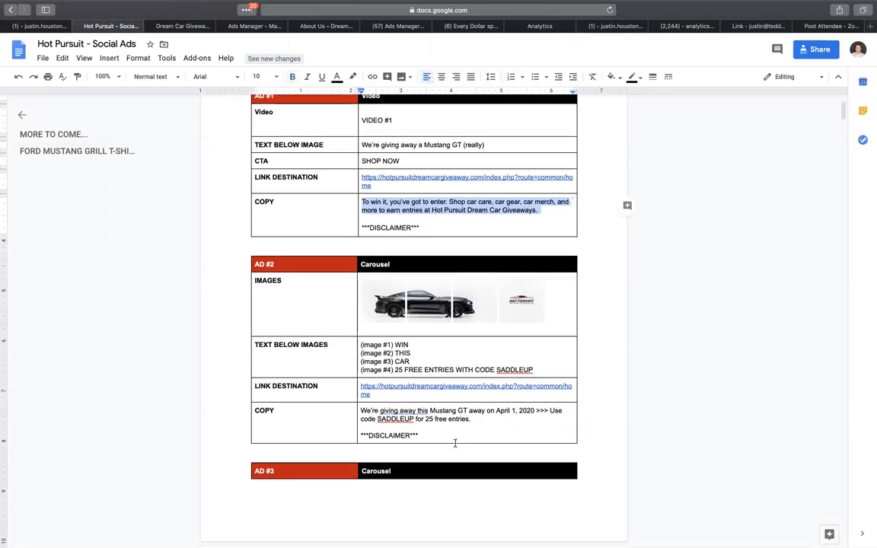
pyautogui.moveTo(361, 391); pyautogui.dragTo(479, 401)
pyautogui.press('super+c')
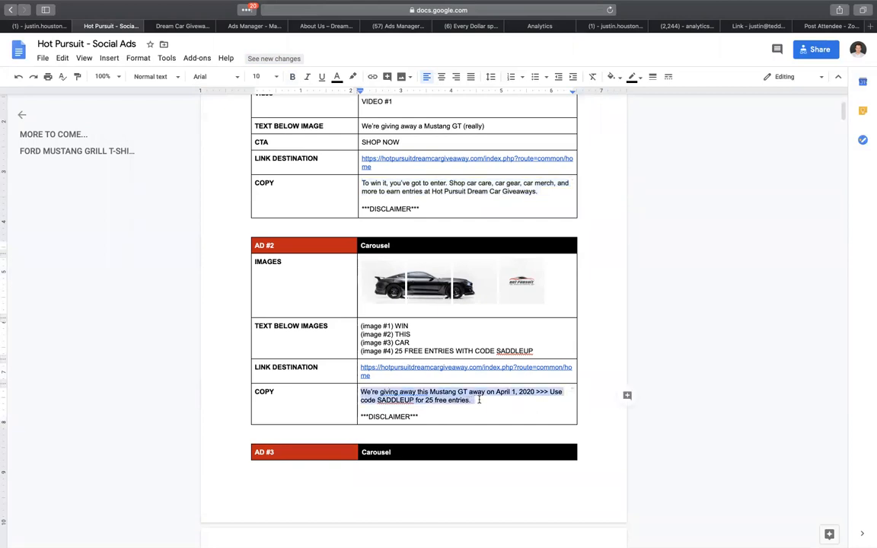
# Step: In Ads Manager, replace the four ad copies' primary text above the link with the copied Ad #2 text and check the Desktop News Feed preview
pyautogui.click(166, 27)
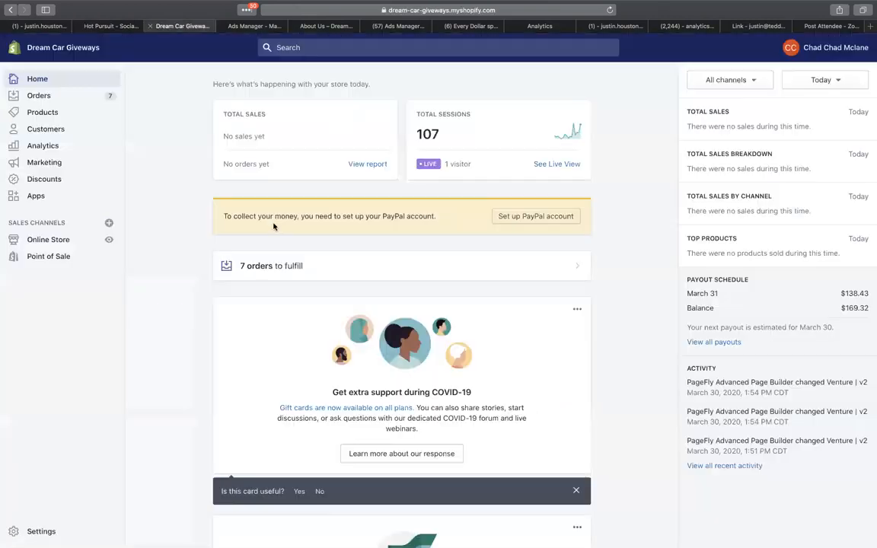
pyautogui.click(233, 26)
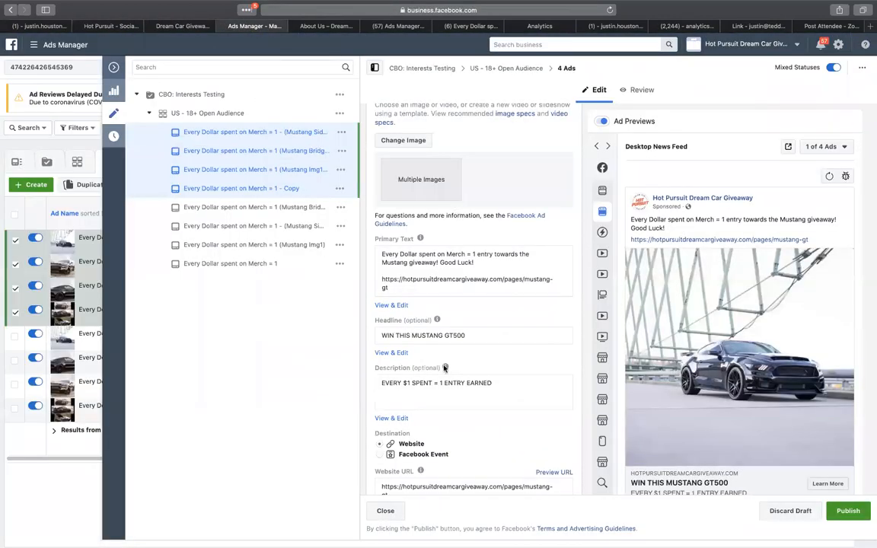
pyautogui.scroll(1, 484, 275)
pyautogui.moveTo(482, 278); pyautogui.dragTo(380, 261)
pyautogui.press('super+v')
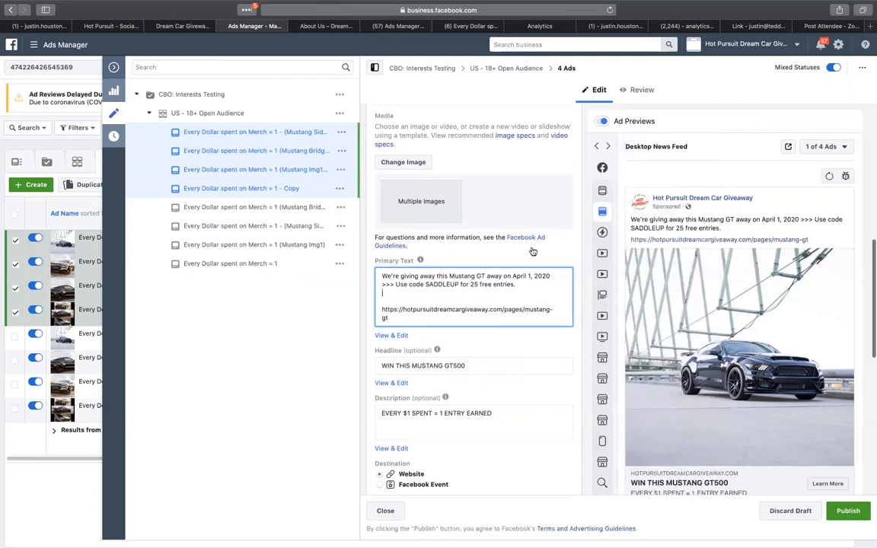
pyautogui.scroll(10, 528, 249)
pyautogui.click(428, 146)
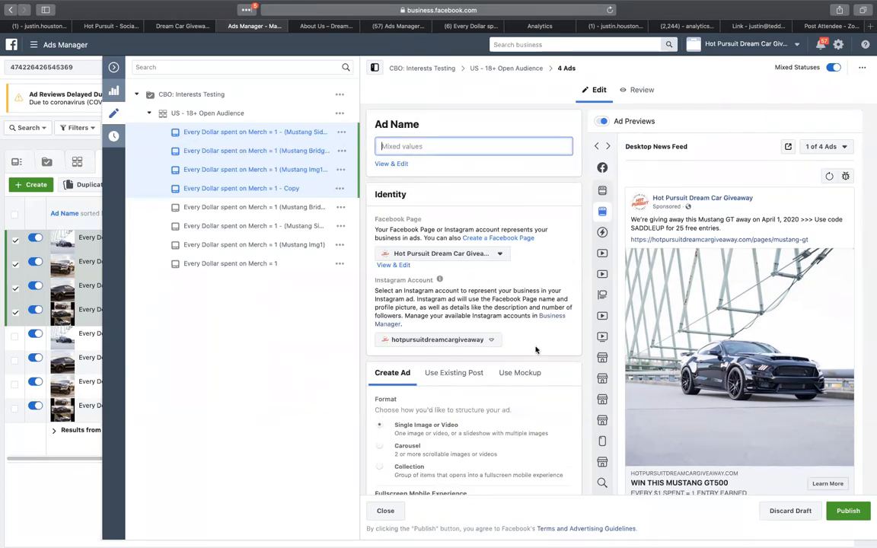
pyautogui.scroll(-1, 680, 414)
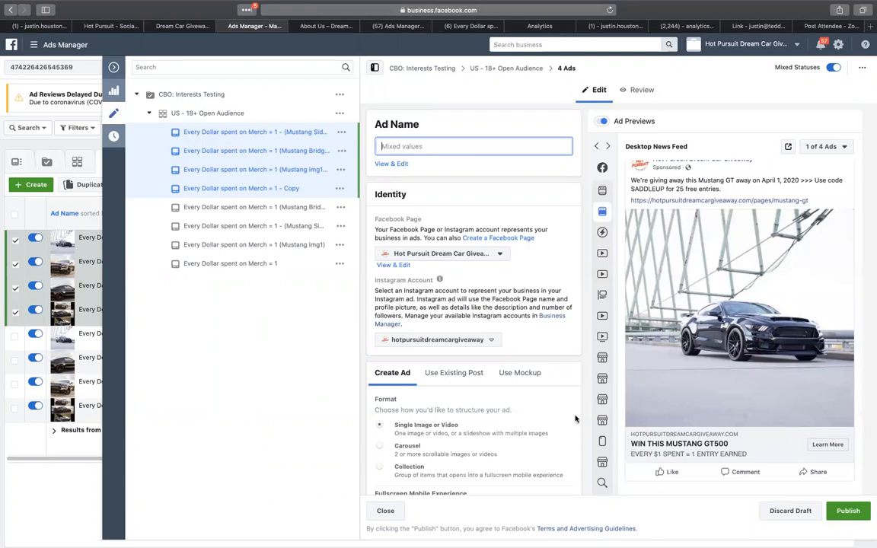
# Step: Remove ">>> Use code SADDLEUP for 25 free entries." from the primary text and end the remaining sentence with a period after 2020
pyautogui.scroll(-5, 575, 418)
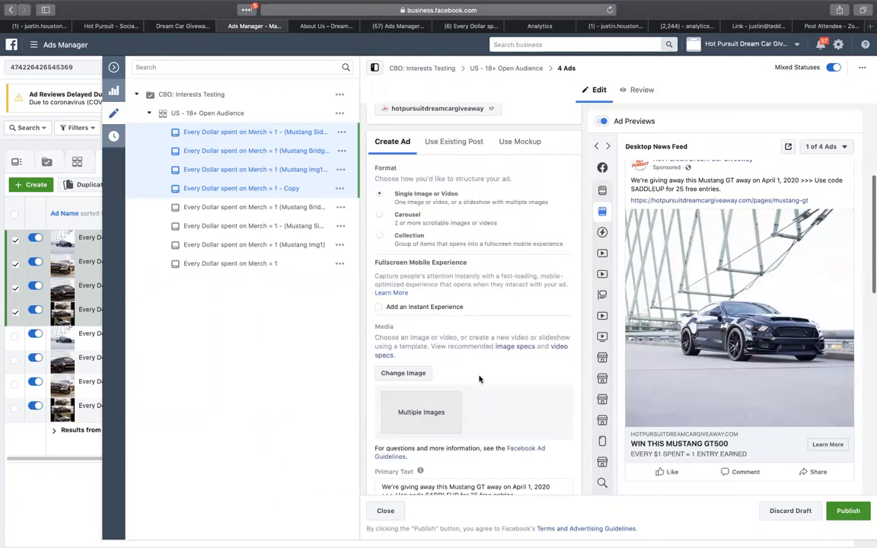
pyautogui.scroll(-2, 480, 378)
pyautogui.moveTo(515, 426); pyautogui.dragTo(380, 427)
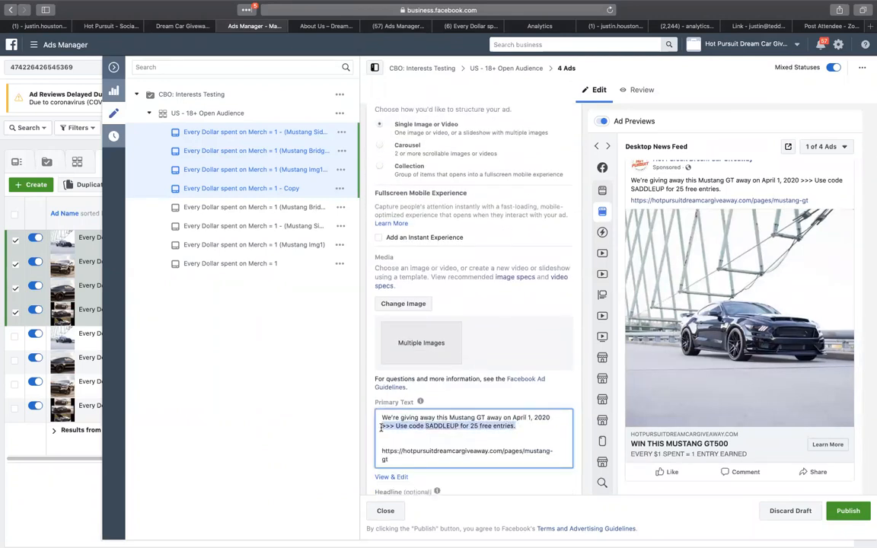
pyautogui.press('BackSpace')
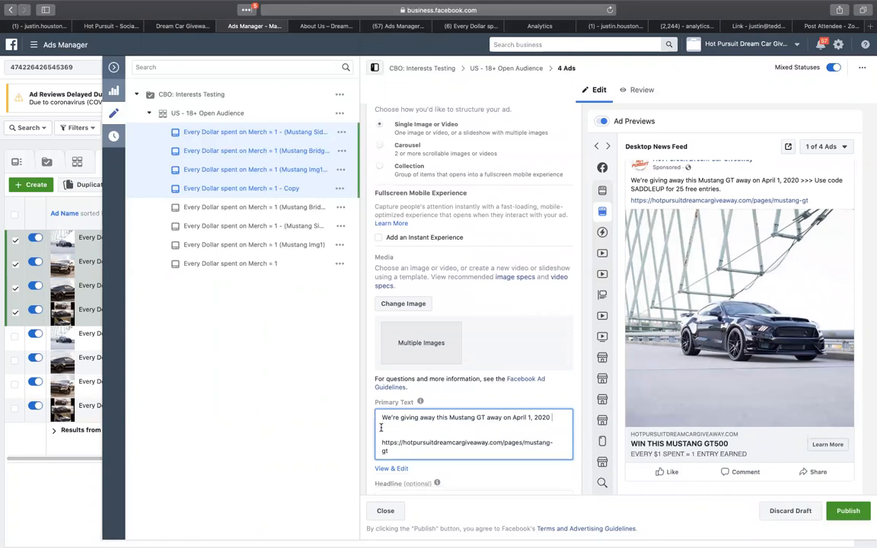
pyautogui.press('BackSpace')
pyautogui.write('.')
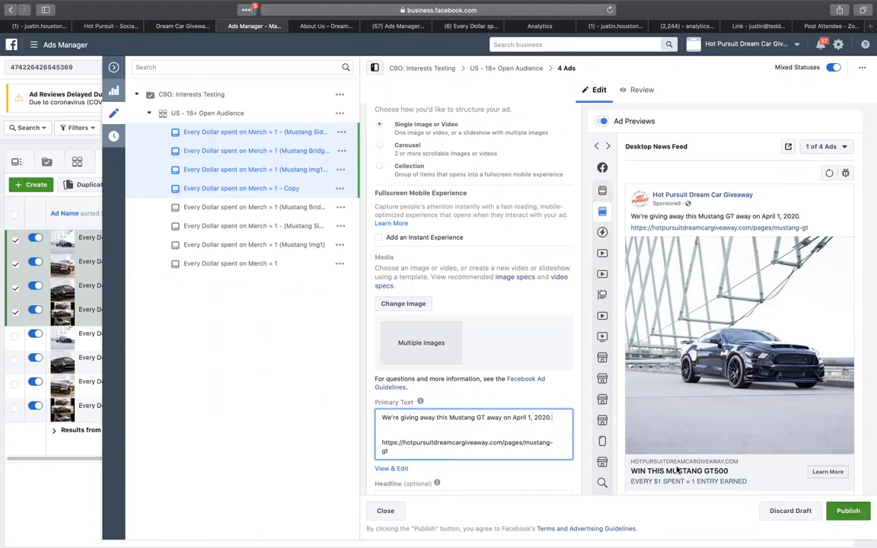
# Step: Switch to the "Hot Pursuit - Social Ads" document and copy Ad #1's copy text, from "To win it" through "Hot Pursuit Dream Car Giveaways."
pyautogui.moveTo(598, 419)
pyautogui.press('Return')
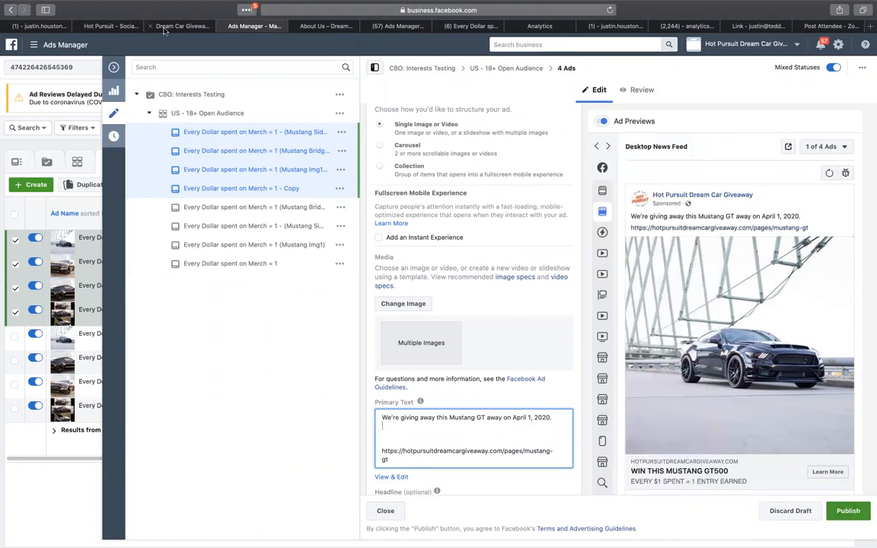
pyautogui.click(152, 28)
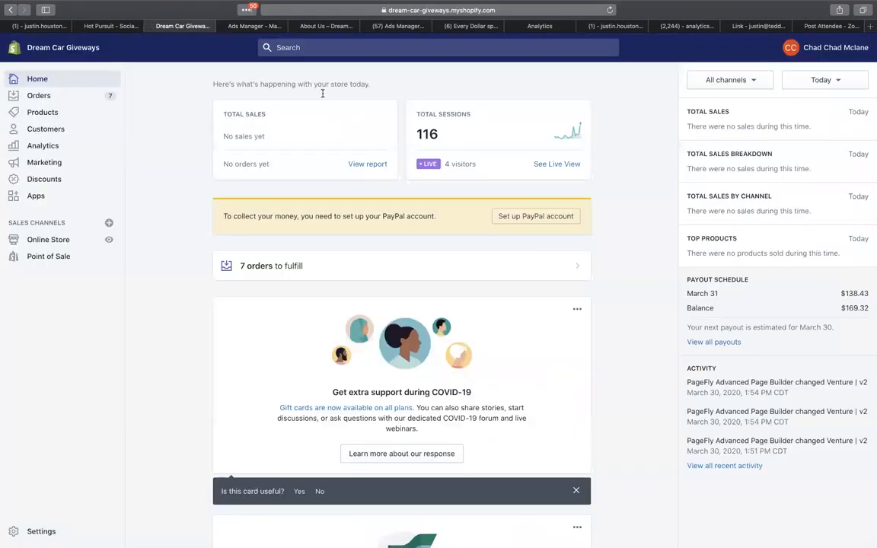
pyautogui.click(122, 27)
pyautogui.scroll(-8, 471, 329)
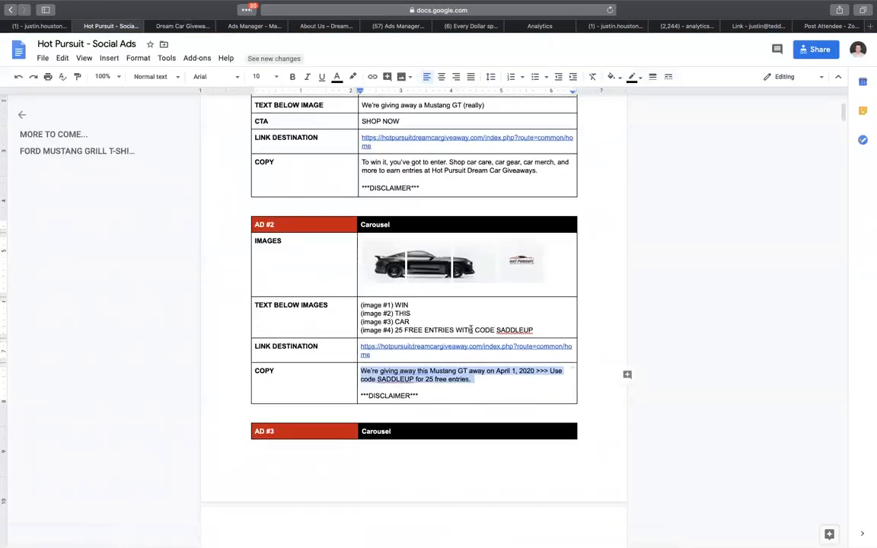
pyautogui.scroll(7, 471, 328)
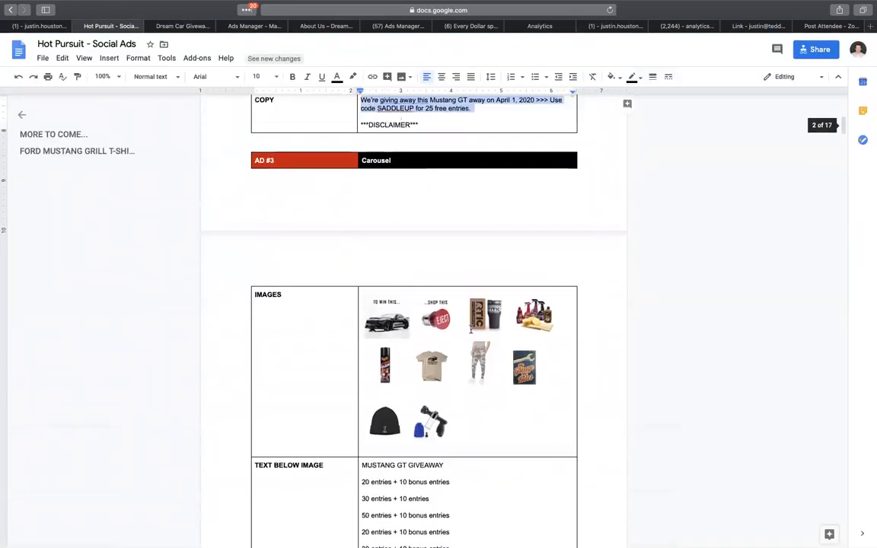
pyautogui.scroll(2, 471, 331)
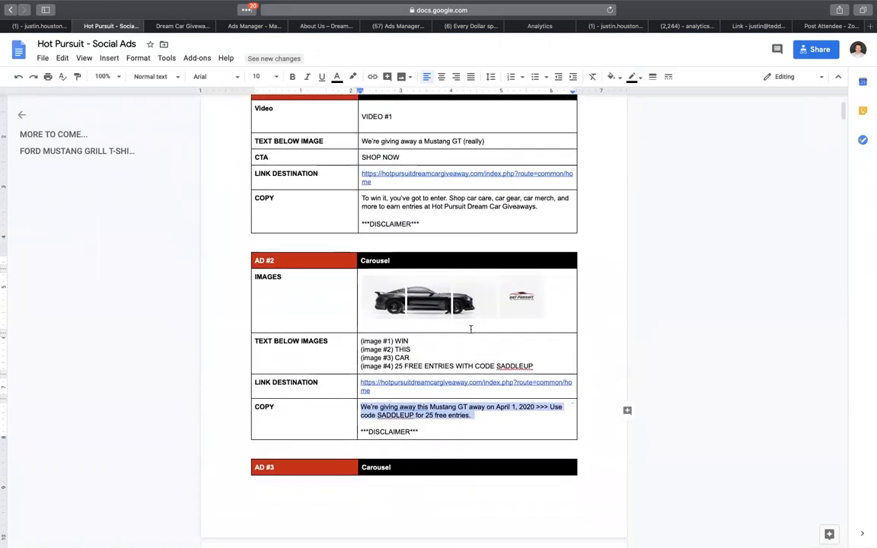
pyautogui.moveTo(554, 206); pyautogui.dragTo(361, 201)
pyautogui.hotkey('ctrl', 'c')
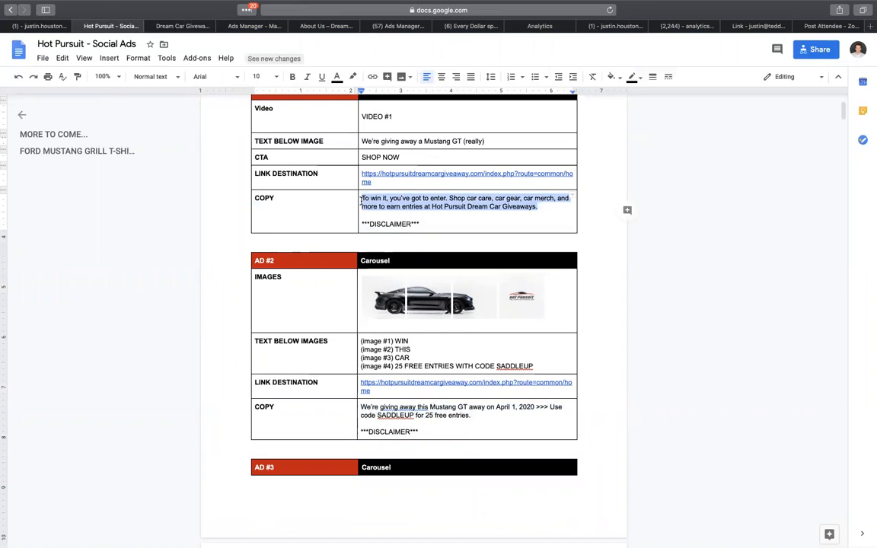
# Step: Back in Ads Manager, paste Ad #1's copied text as a separate paragraph between the April 1, 2020 sentence and the link in the primary text
pyautogui.click(183, 25)
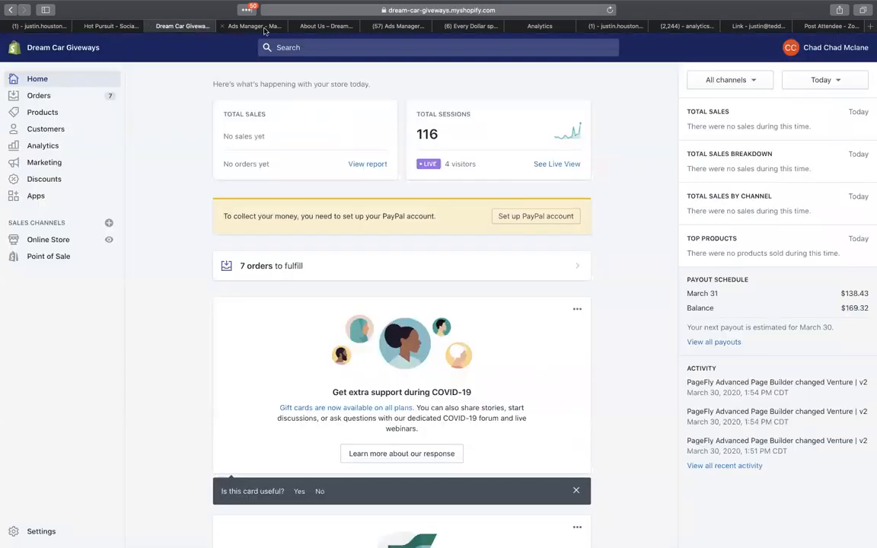
pyautogui.hotkey('ctrl', 'Tab')
pyautogui.press('Return')
pyautogui.hotkey('ctrl', 'v')
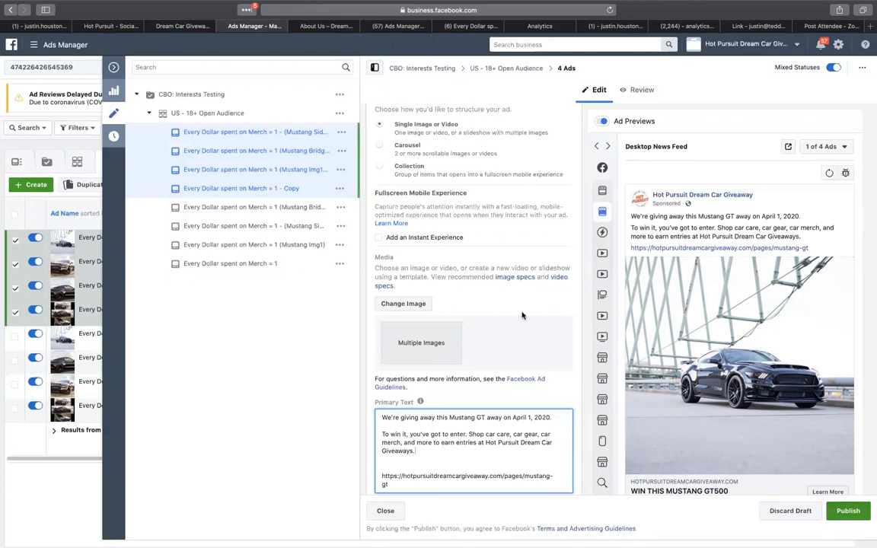
# Step: Open the names of the four selected ads for editing and replace "Every Dollar spent on Merch = 1" with "APRIL1" in the Mustang Bridge-view ad
pyautogui.scroll(5, 524, 315)
pyautogui.scroll(5, 453, 138)
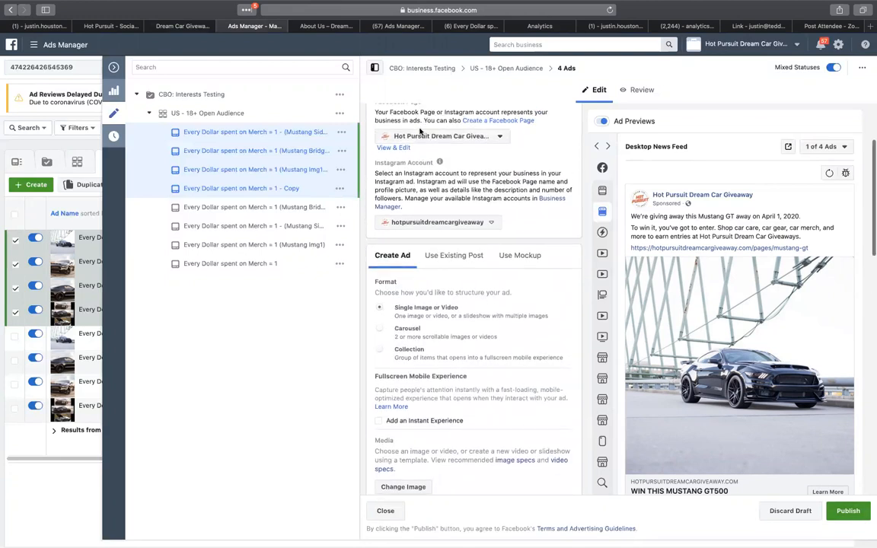
pyautogui.click(391, 165)
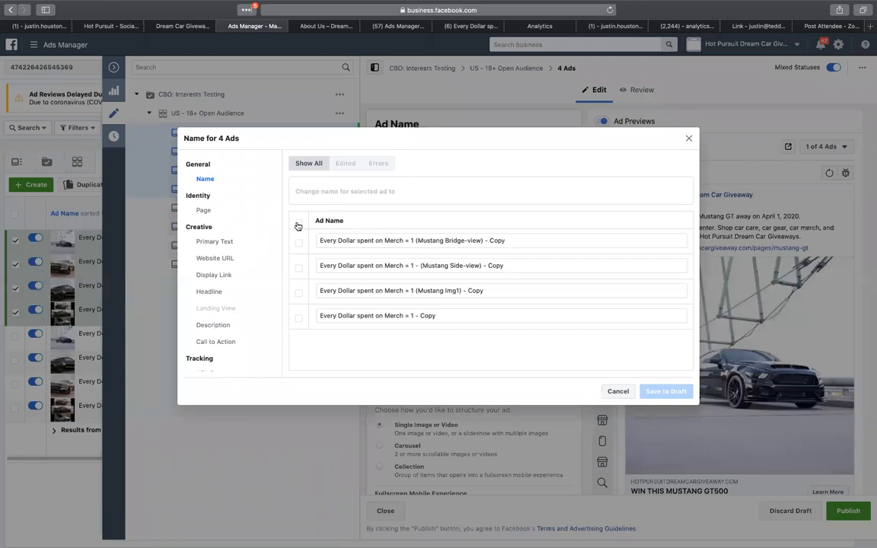
pyautogui.click(413, 241)
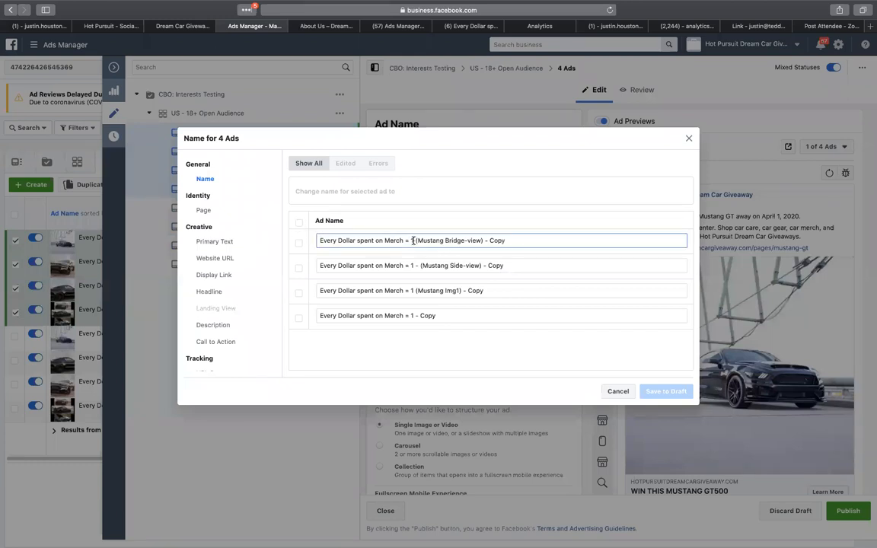
pyautogui.moveTo(413, 241); pyautogui.dragTo(327, 235)
pyautogui.press('BackSpace')
pyautogui.write('APRIL1')
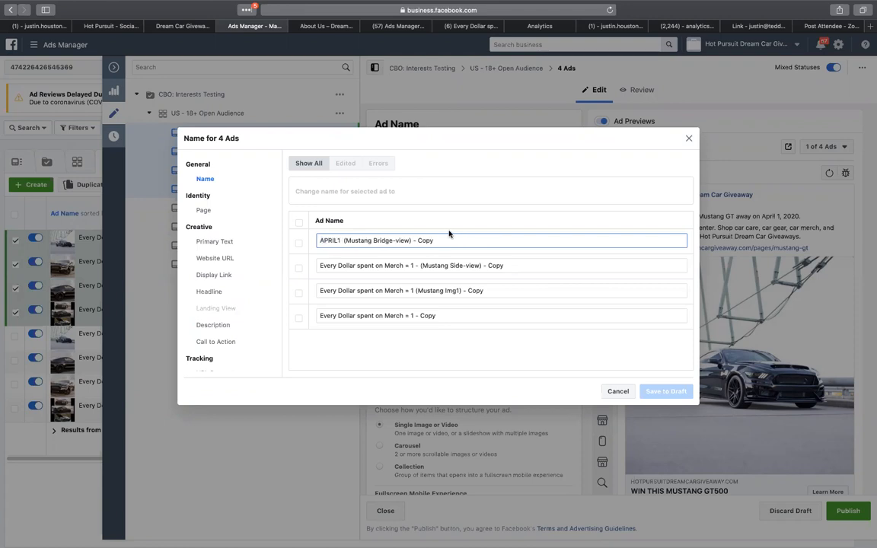
# Step: Copy "APRIL1" from the Bridge-view ad's name and use it to replace "Every Dollar spent on Merch = 1" in the Mustang Side-view ad's name
pyautogui.moveTo(339, 243); pyautogui.dragTo(304, 242)
pyautogui.press('super+c')
pyautogui.moveTo(413, 265); pyautogui.dragTo(322, 265)
pyautogui.press('super+v')
pyautogui.press('BackSpace')
pyautogui.press('BackSpace')
pyautogui.press('BackSpace')
pyautogui.press('BackSpace')
pyautogui.press('BackSpace')
pyautogui.press('BackSpace')
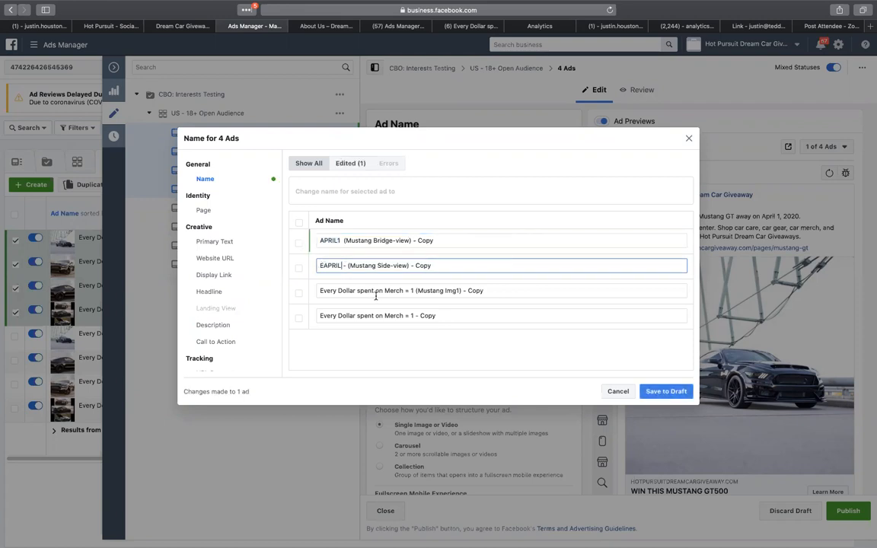
pyautogui.press('super+v')
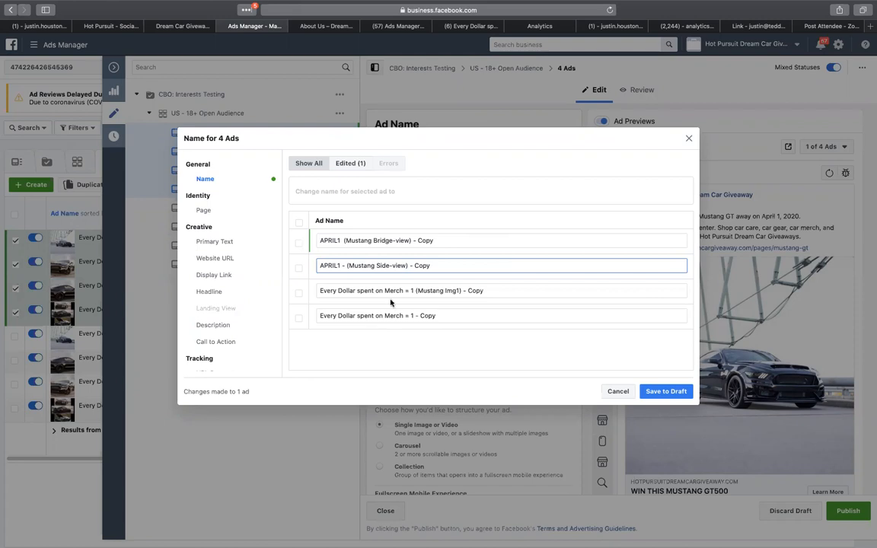
# Step: Replace "Every Dollar spent on Merch = 1" with "APRIL1" in the Mustang Img1 ad's name and rename the last ad as "APRIL1"
pyautogui.moveTo(412, 291); pyautogui.dragTo(320, 292)
pyautogui.press('super+v')
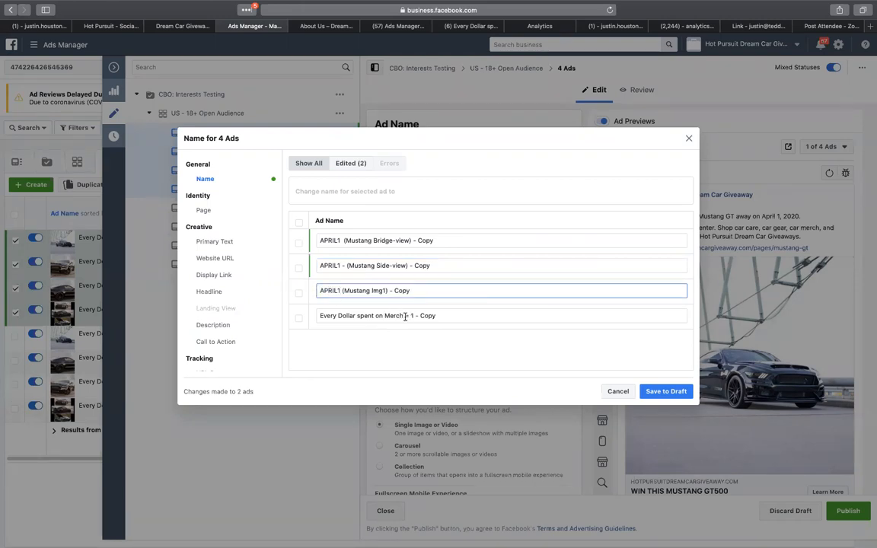
pyautogui.moveTo(411, 315); pyautogui.dragTo(318, 315)
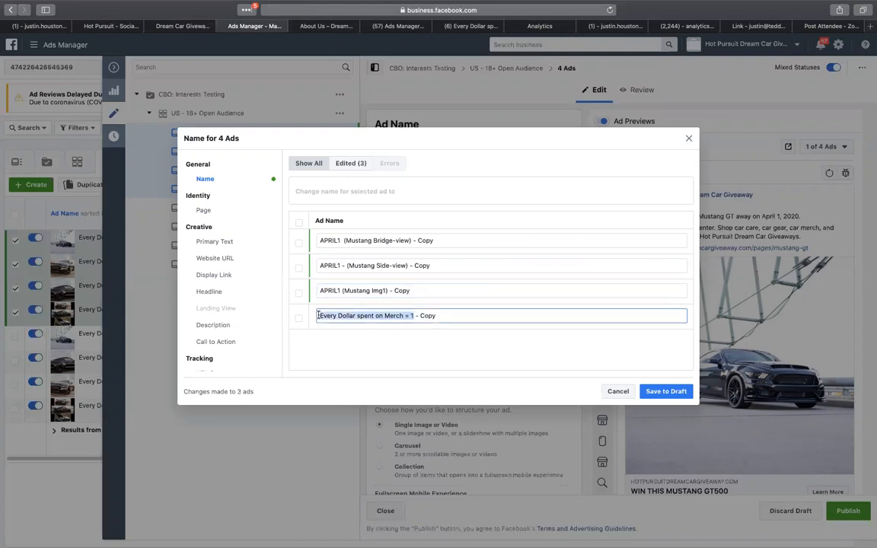
pyautogui.press('super+v')
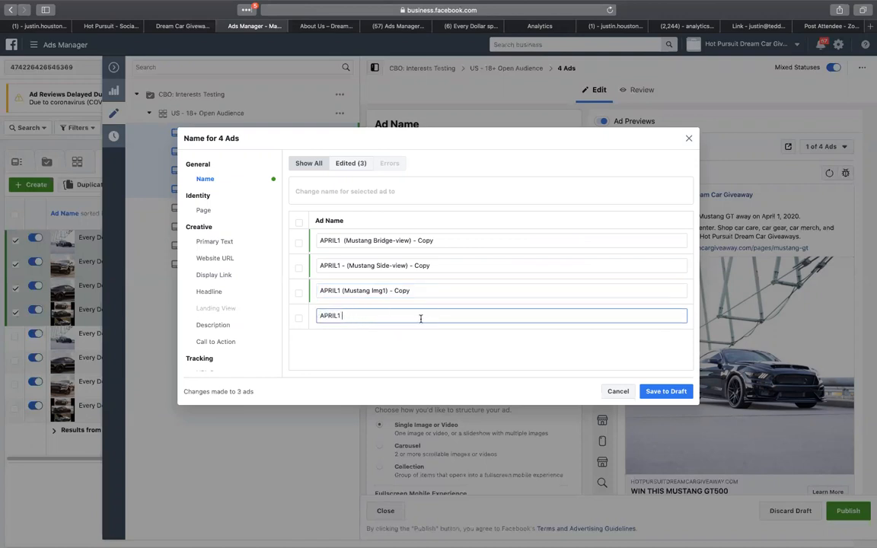
# Step: Remove "- Copy" from the Mustang Img1, Side-view and Bridge-view ad names and save the renamed ads to draft
pyautogui.moveTo(429, 290); pyautogui.dragTo(389, 290)
pyautogui.press('BackSpace')
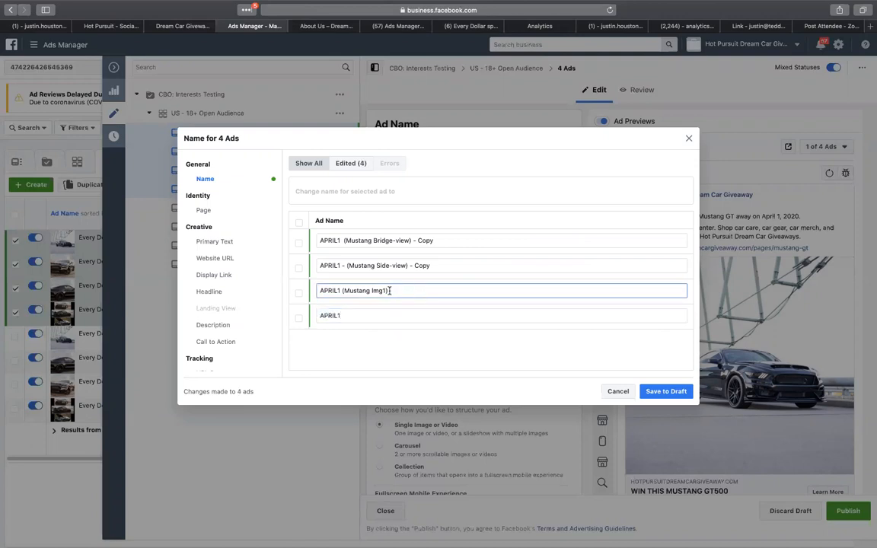
pyautogui.moveTo(437, 266); pyautogui.dragTo(408, 265)
pyautogui.press('BackSpace')
pyautogui.moveTo(451, 242); pyautogui.dragTo(414, 241)
pyautogui.press('BackSpace')
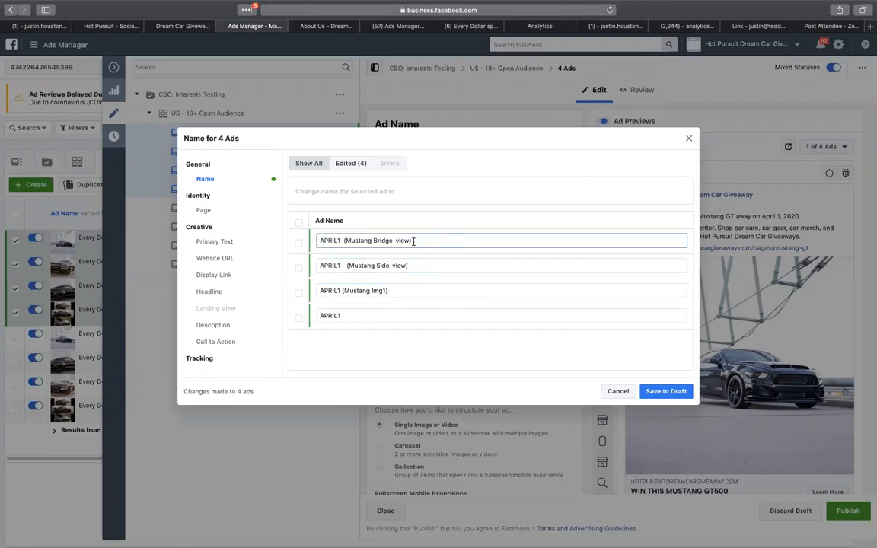
pyautogui.click(648, 391)
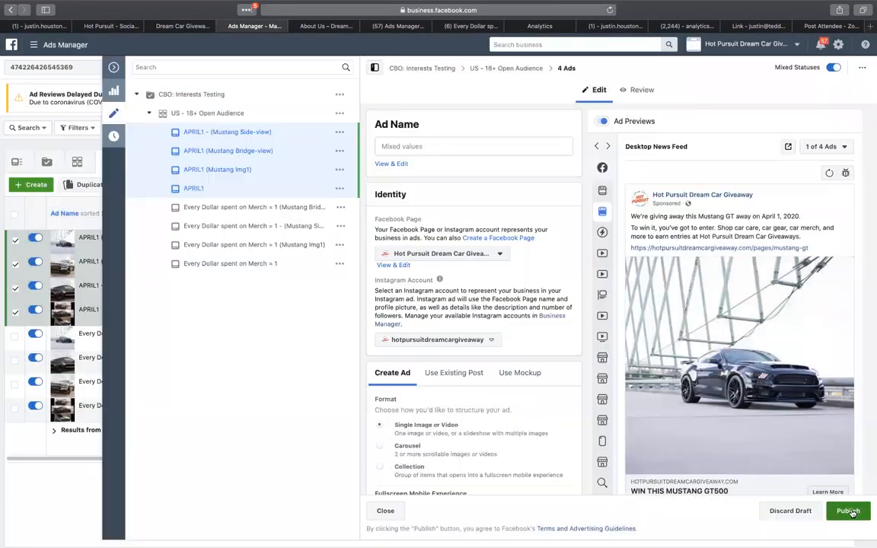
# Step: Publish the four APRIL1 ads and clear the ad selection
pyautogui.click(849, 510)
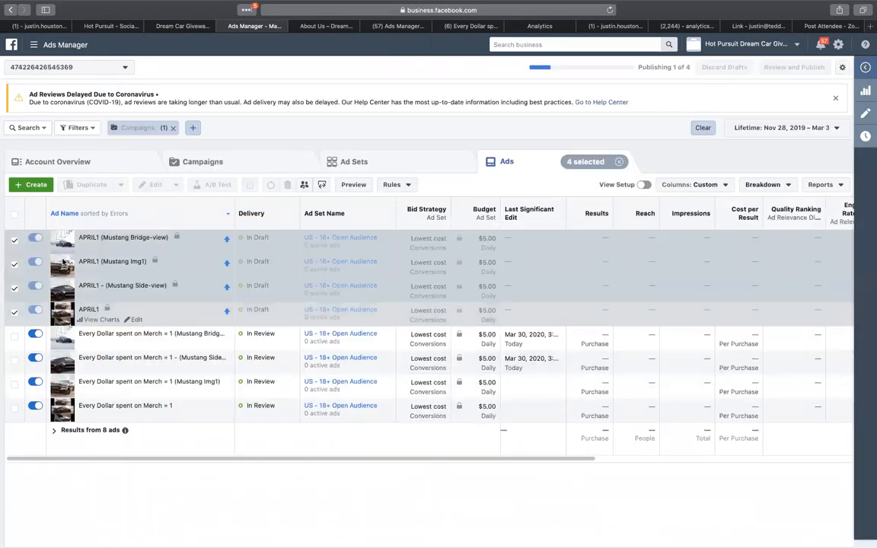
pyautogui.click(14, 216)
pyautogui.click(15, 216)
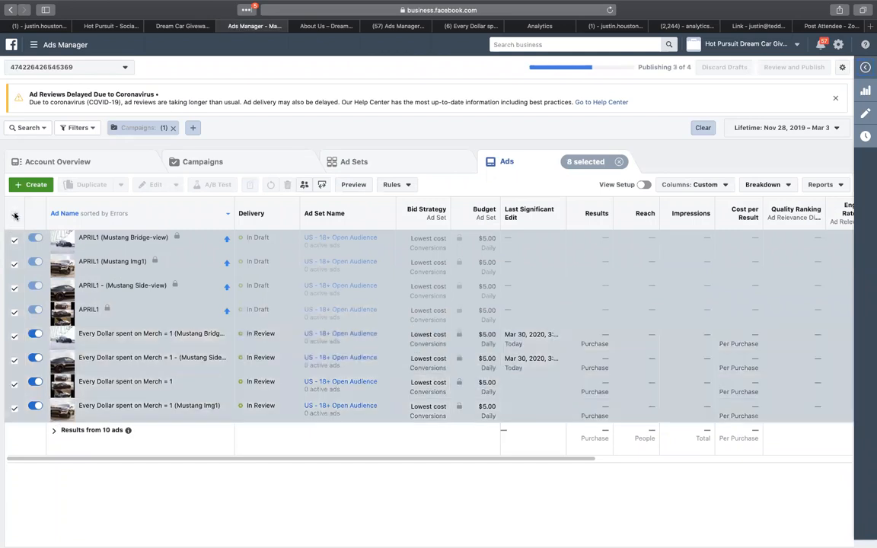
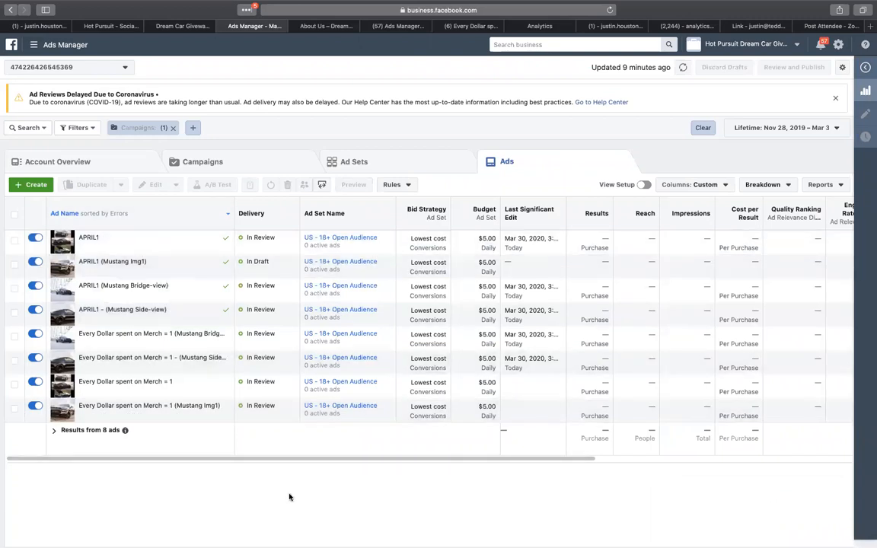
# Step: Duplicate the US - 18+ Open Audience ad set once into its original campaign, keeping existing reactions, comments and shares on the new ads
pyautogui.click(429, 161)
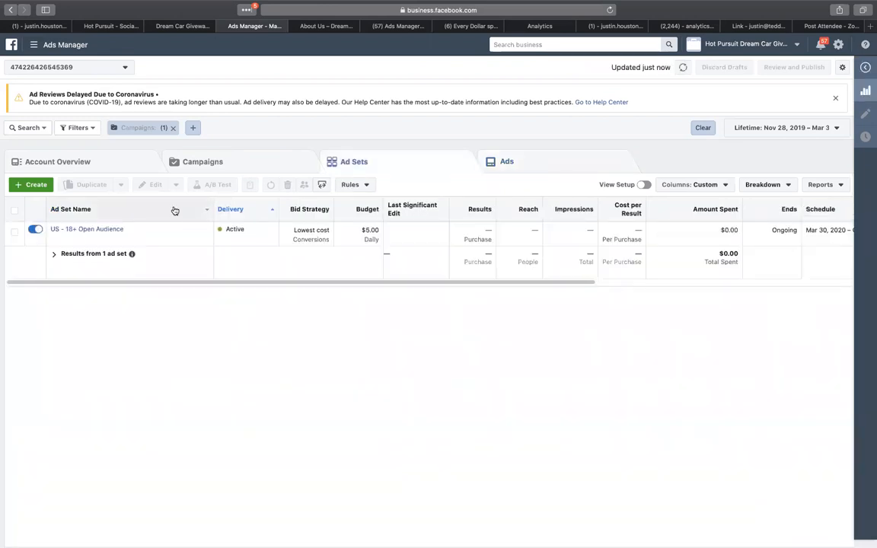
pyautogui.click(234, 238)
pyautogui.press('super+d')
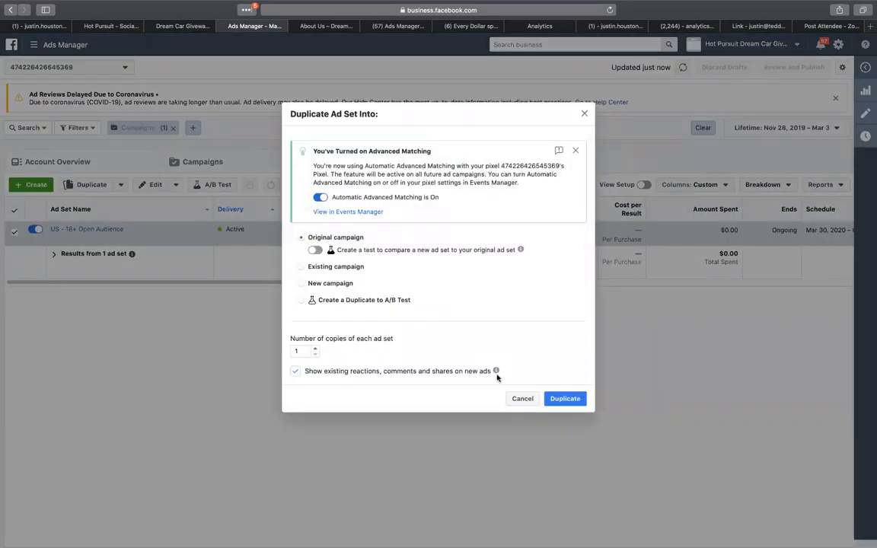
pyautogui.click(565, 398)
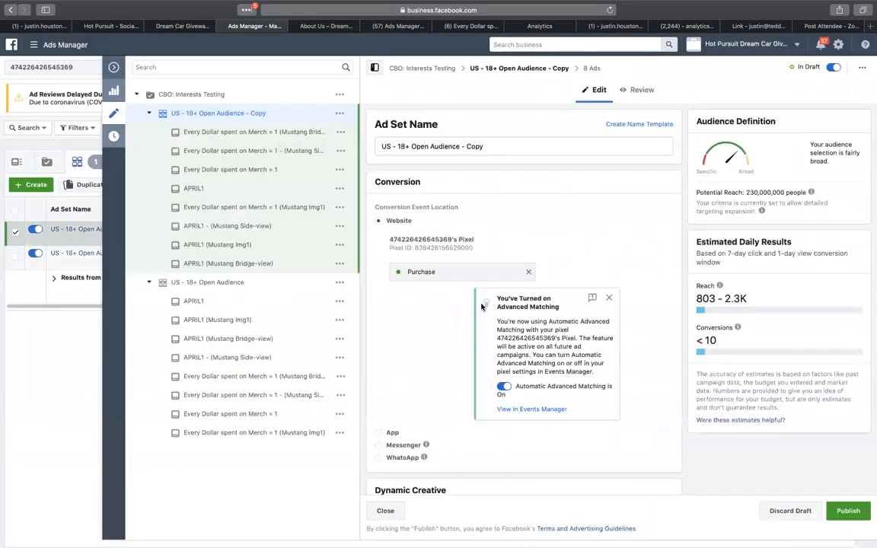
# Step: Review the duplicated ad set's audience settings, including its language and connection options and the choices for creating a custom or lookalike audience
pyautogui.scroll(-5, 481, 306)
pyautogui.scroll(-5, 481, 306)
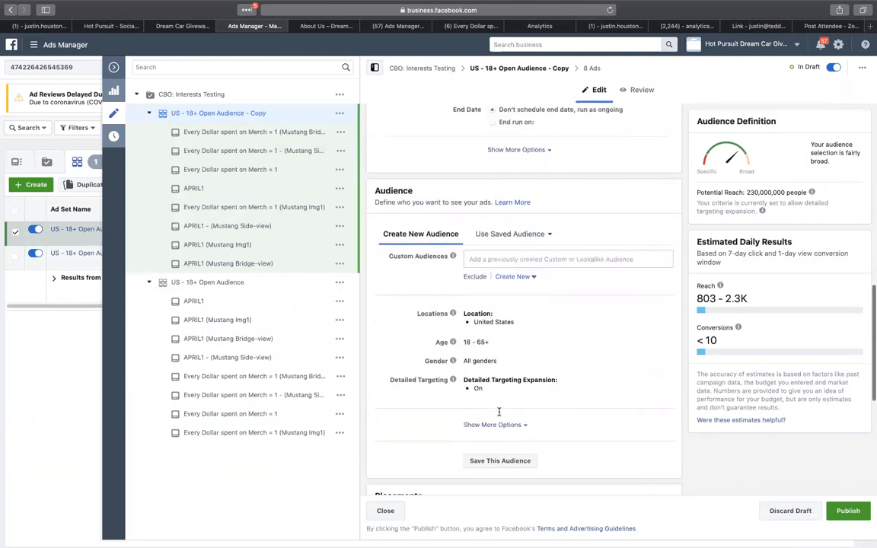
pyautogui.click(499, 417)
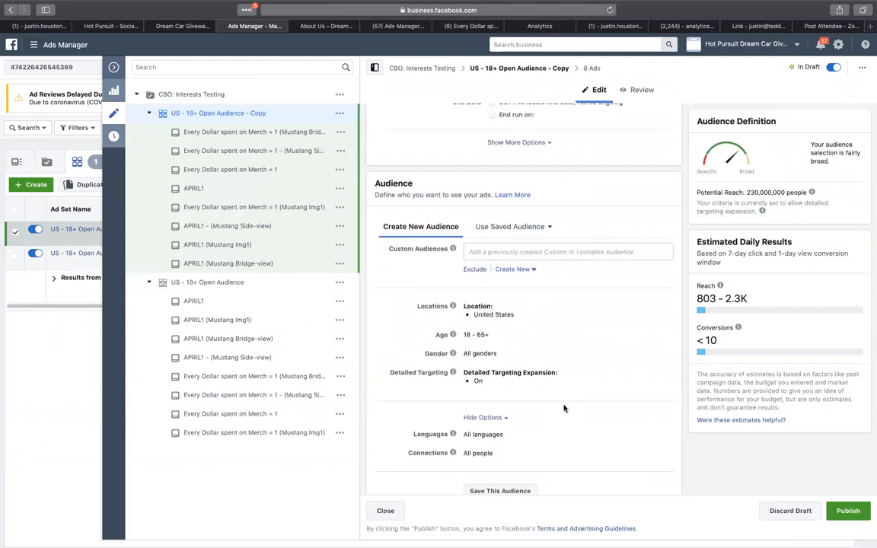
pyautogui.scroll(-3, 565, 409)
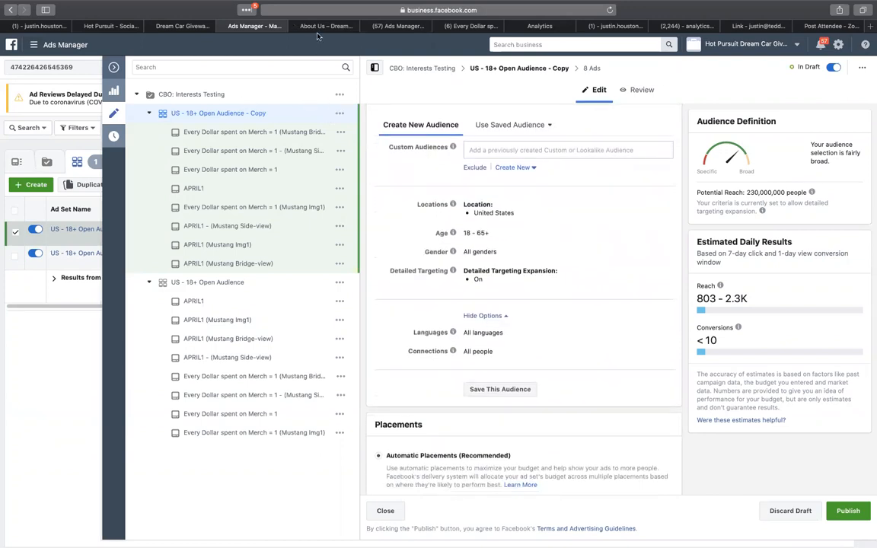
pyautogui.click(513, 167)
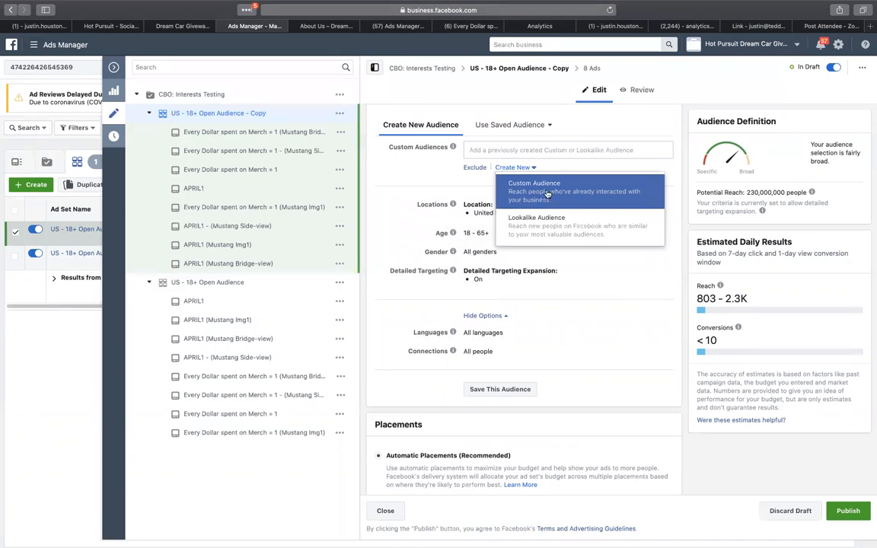
pyautogui.click(431, 170)
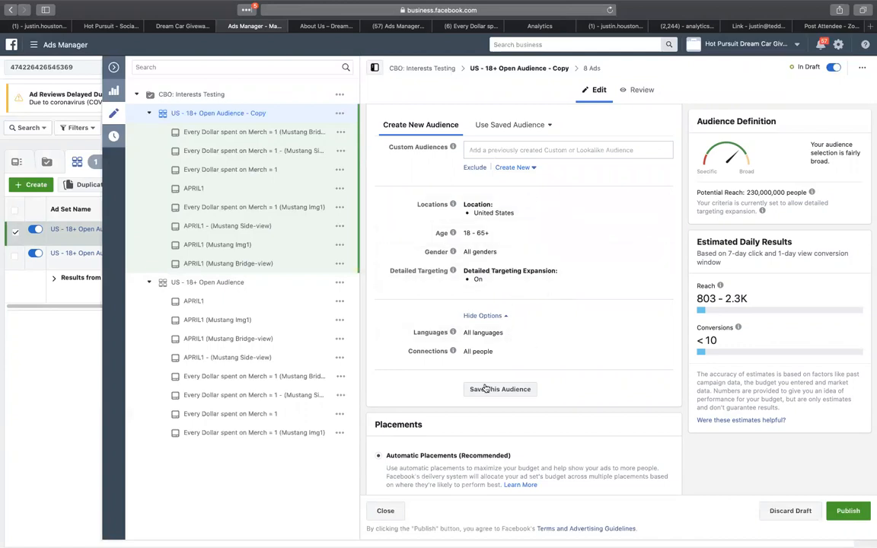
pyautogui.scroll(-4, 485, 403)
pyautogui.scroll(3, 495, 320)
pyautogui.scroll(4, 501, 282)
pyautogui.scroll(-2, 563, 305)
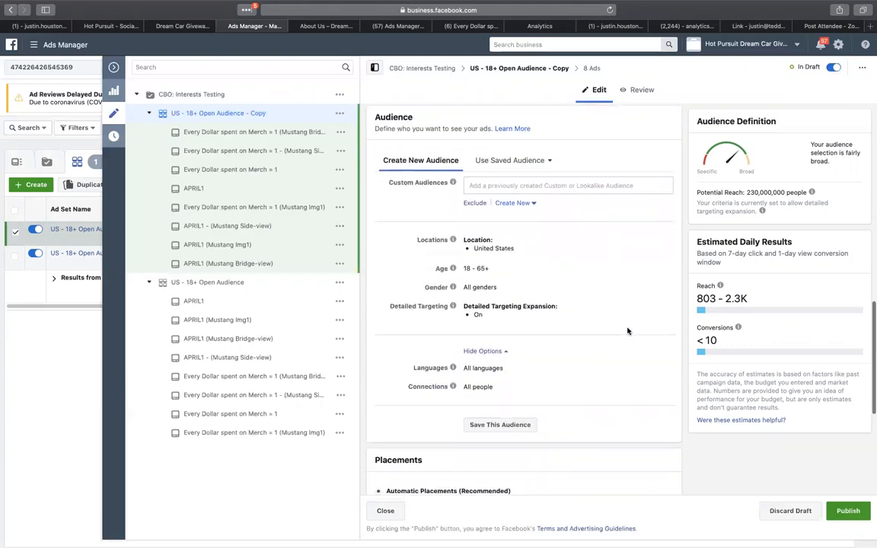
# Step: Turn off detailed targeting expansion for the duplicated open-audience ad set and add the Mustang interest to its detailed targeting
pyautogui.click(659, 307)
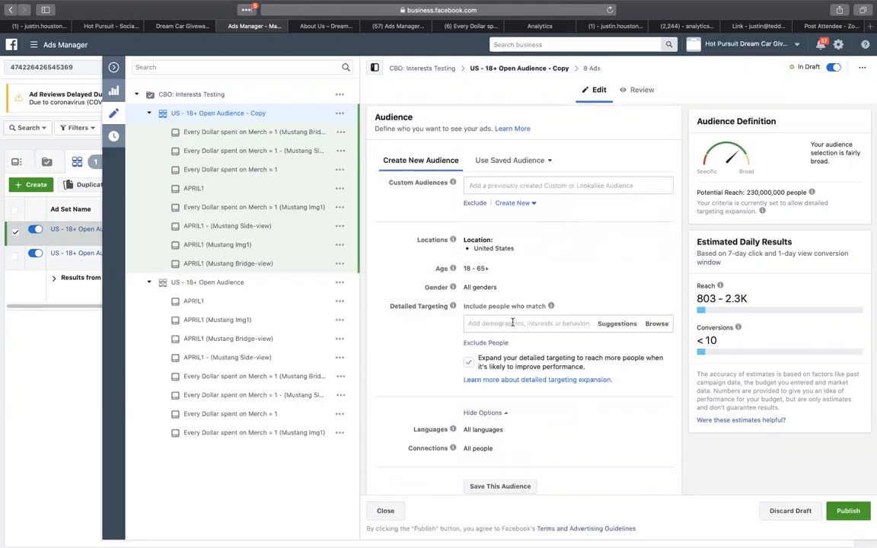
pyautogui.click(511, 324)
pyautogui.click(443, 352)
pyautogui.click(469, 363)
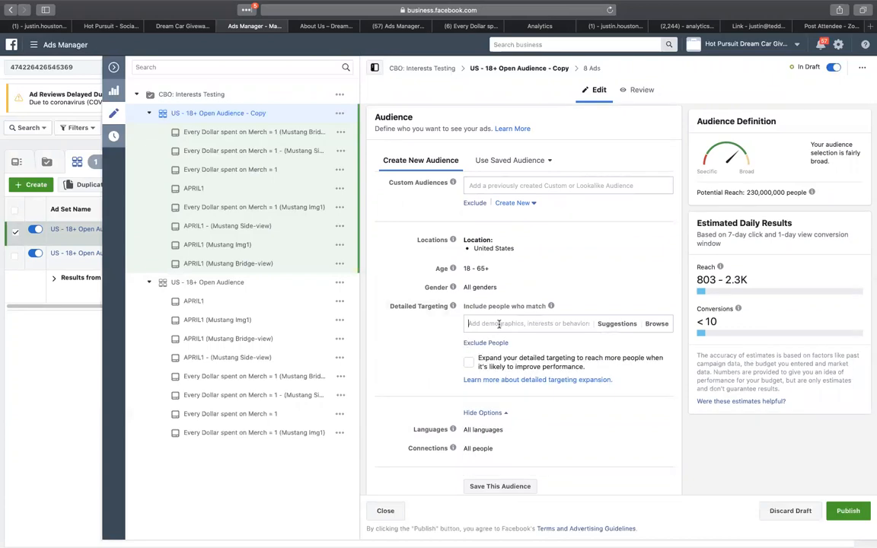
pyautogui.write('MUSTANG')
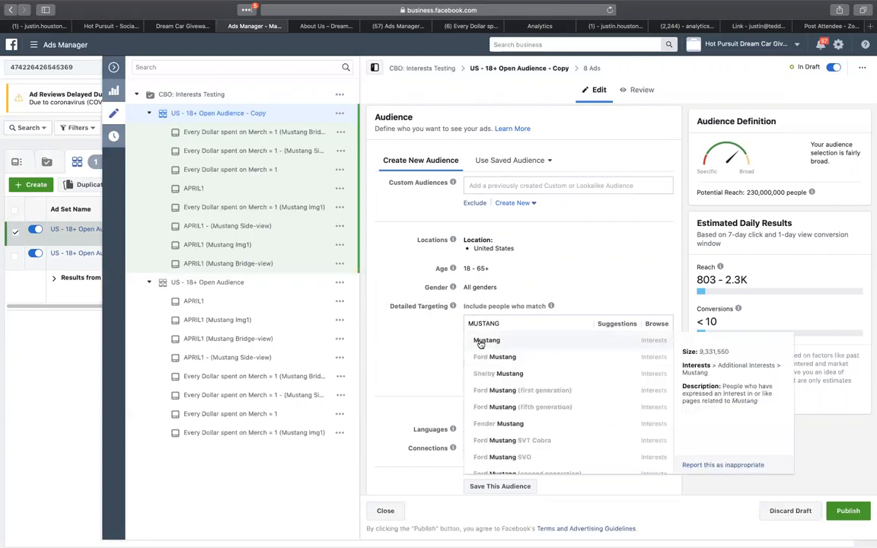
pyautogui.click(482, 343)
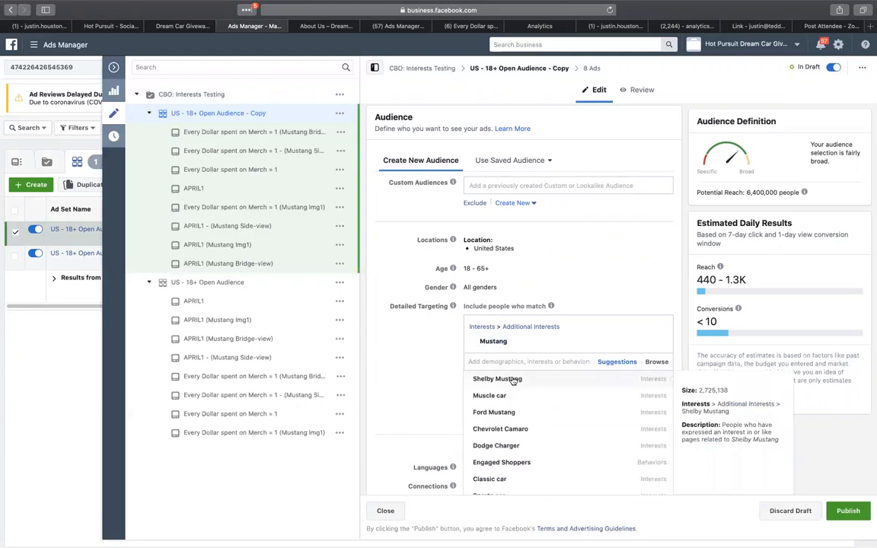
# Step: Add the Ford Mustang interest to the detailed targeting and remove the Mustang interest
pyautogui.write('MUSTANG')
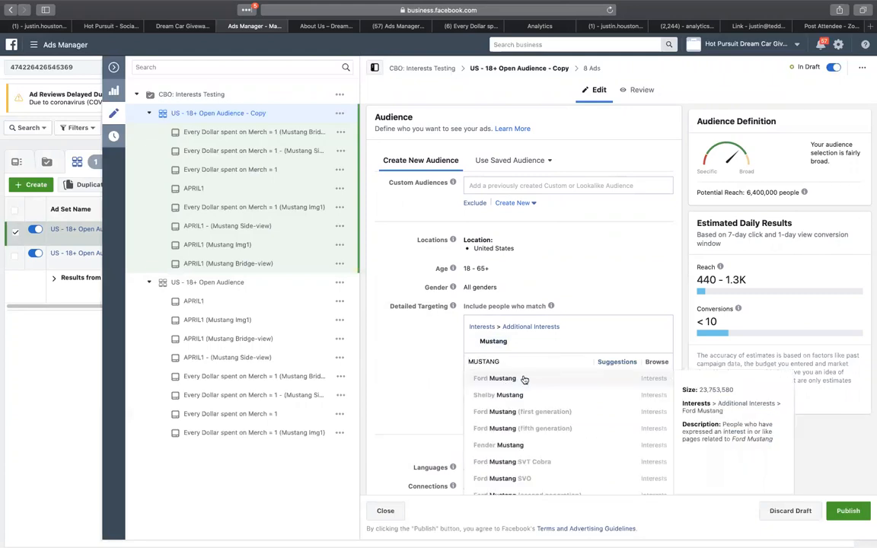
pyautogui.click(609, 378)
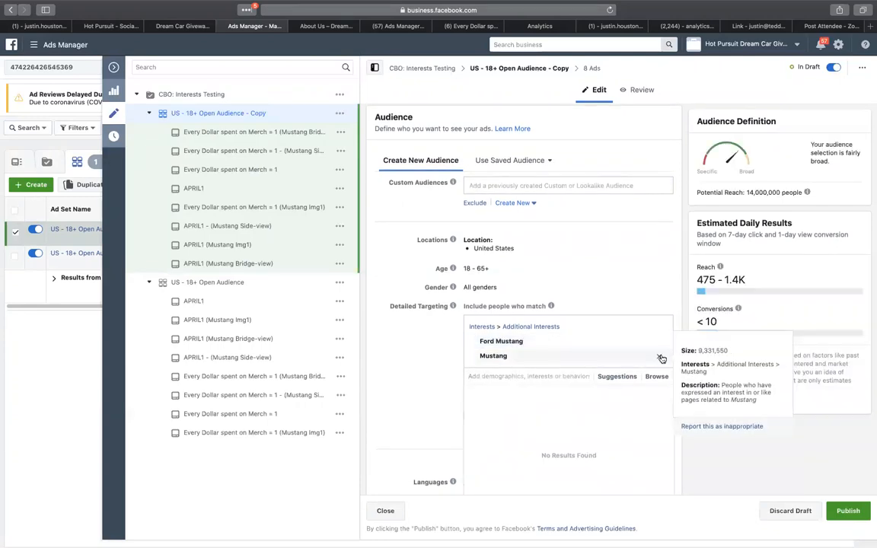
pyautogui.click(659, 360)
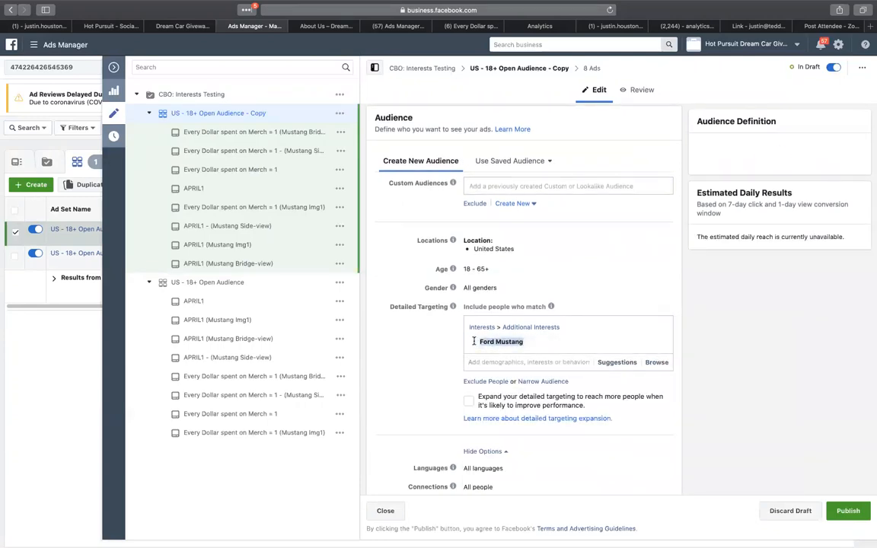
# Step: Rename the duplicated ad set as US - 18+ Ford Mustang
pyautogui.scroll(10, 502, 221)
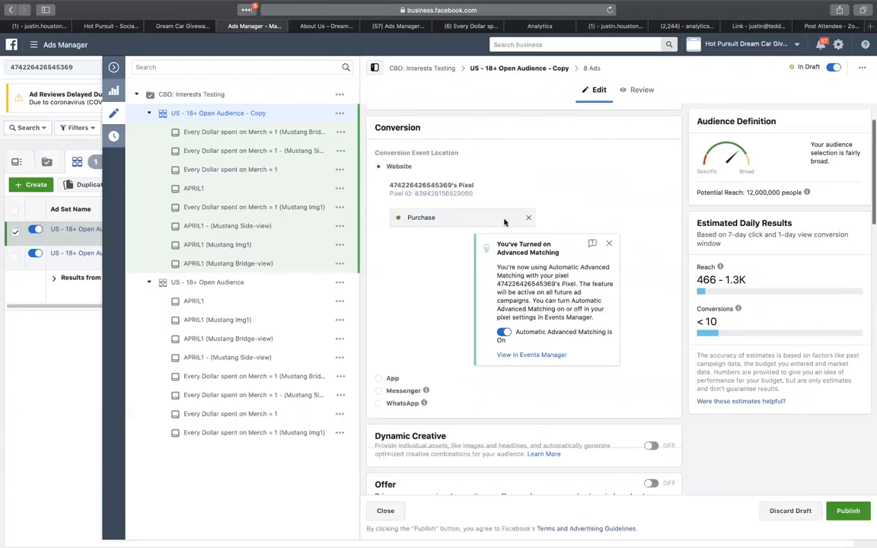
pyautogui.moveTo(488, 147); pyautogui.dragTo(413, 146)
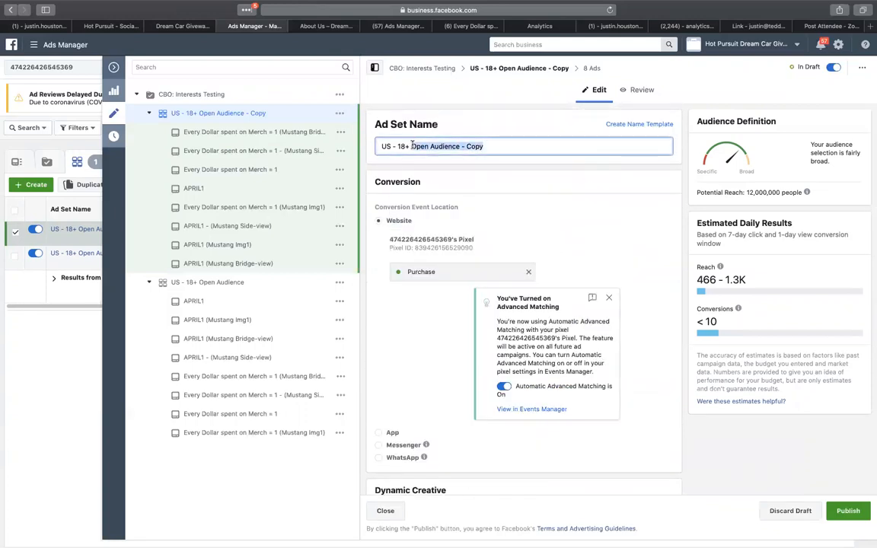
pyautogui.write('Ford Mustang')
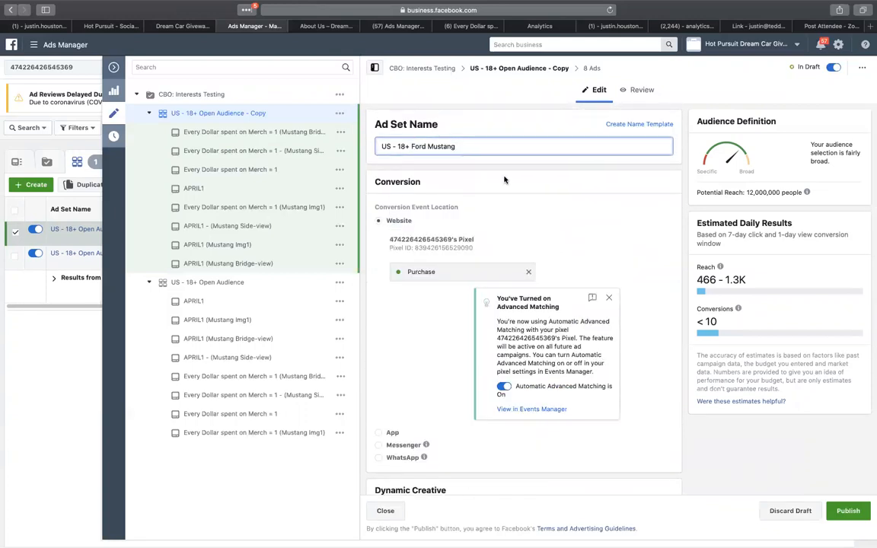
# Step: Review the Ford Mustang ad set's conversion, budget, schedule, audience, potential reach, placement and optimization settings
pyautogui.scroll(-10, 504, 180)
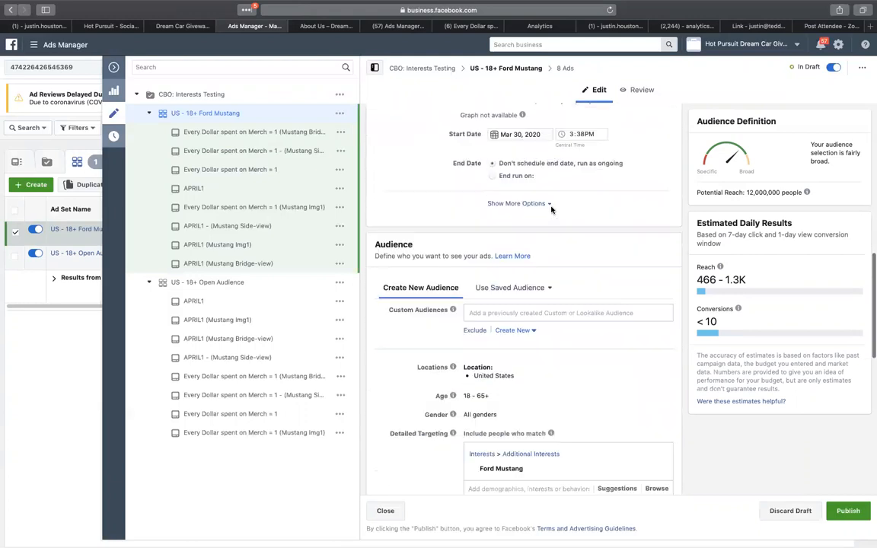
pyautogui.scroll(-2, 551, 209)
pyautogui.scroll(-5, 551, 208)
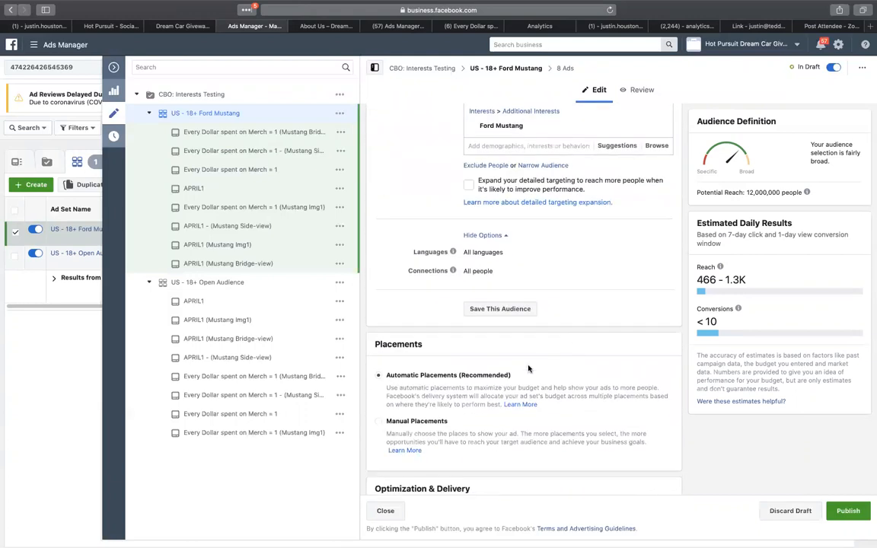
pyautogui.scroll(-3, 529, 369)
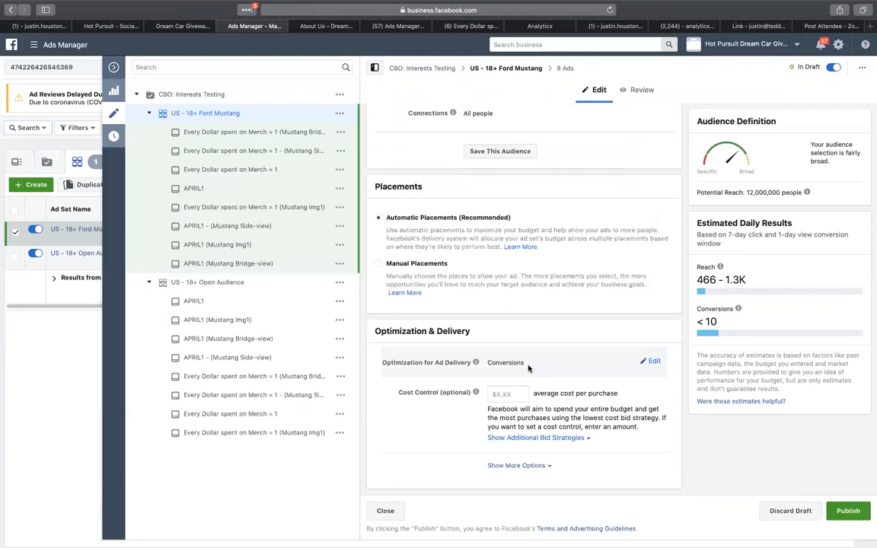
pyautogui.scroll(5, 529, 369)
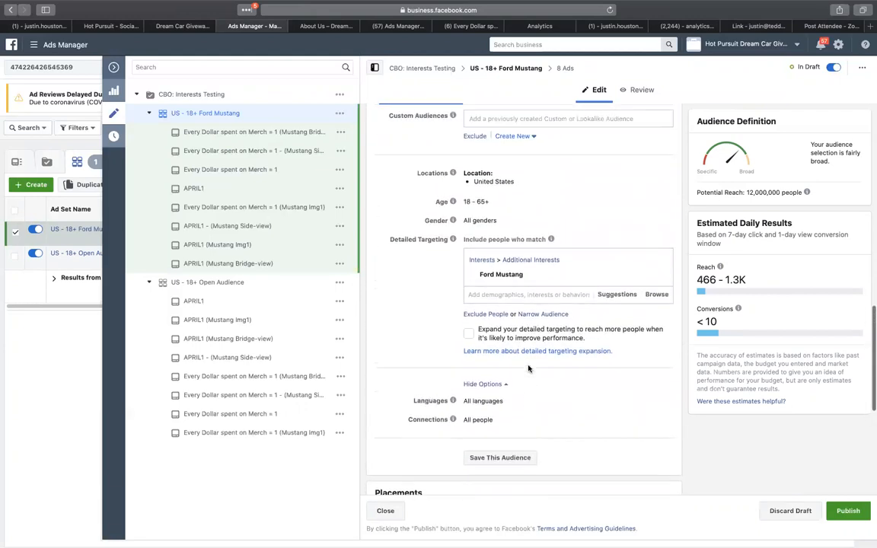
pyautogui.moveTo(809, 194)
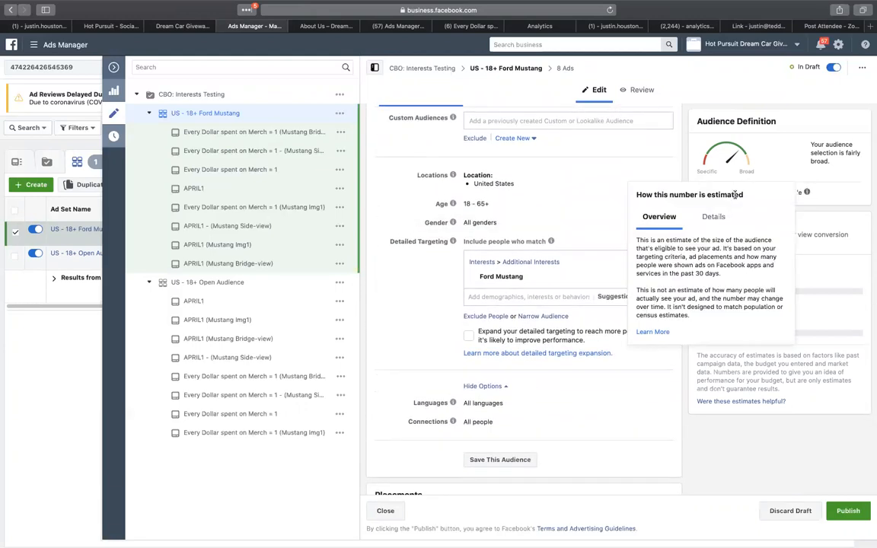
pyautogui.scroll(10, 456, 196)
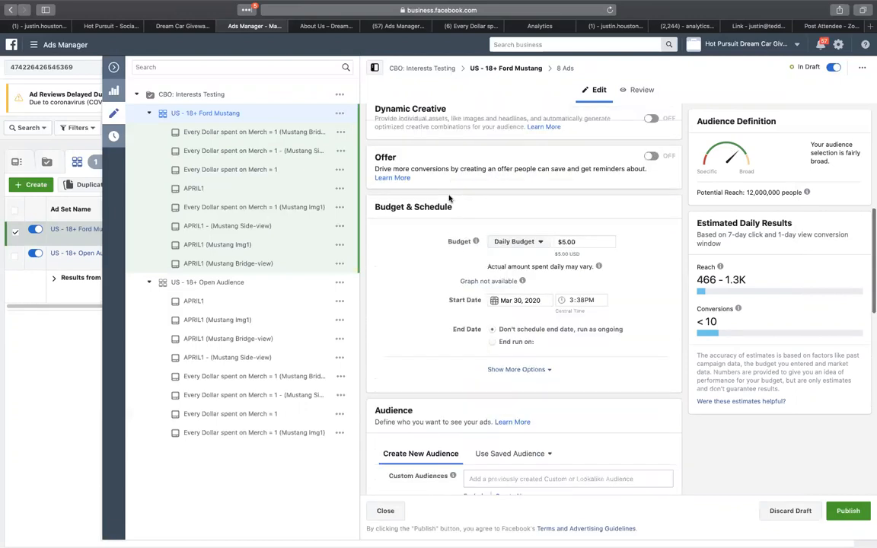
pyautogui.scroll(-5, 450, 198)
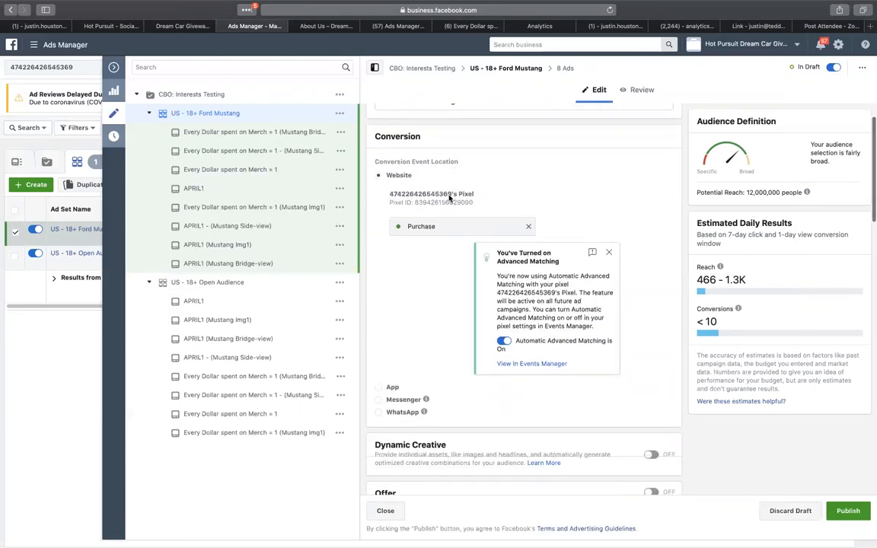
pyautogui.scroll(-6, 449, 198)
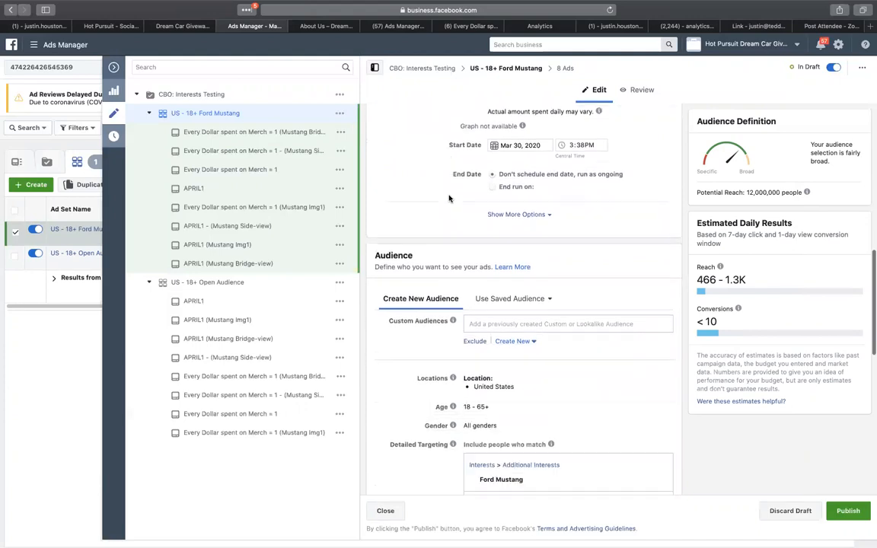
pyautogui.scroll(-5, 449, 198)
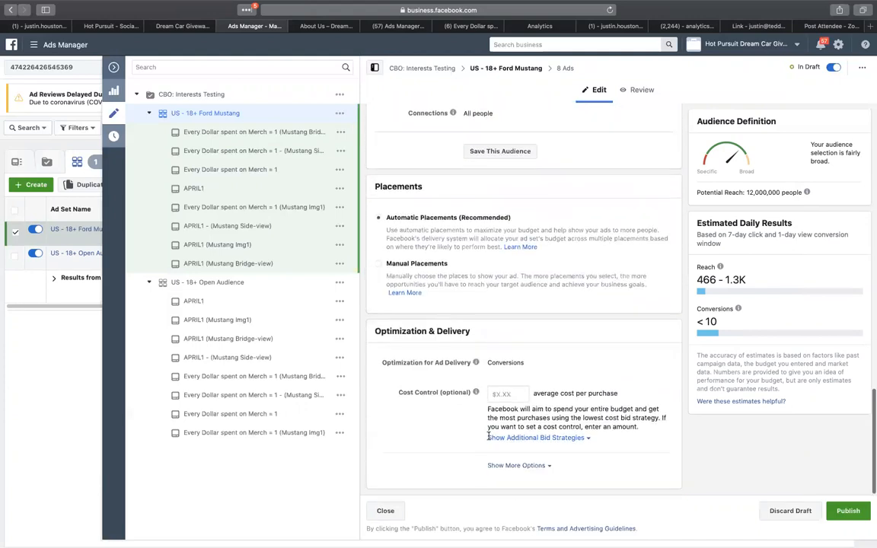
pyautogui.scroll(1, 604, 324)
pyautogui.scroll(2, 604, 323)
pyautogui.scroll(-3, 606, 321)
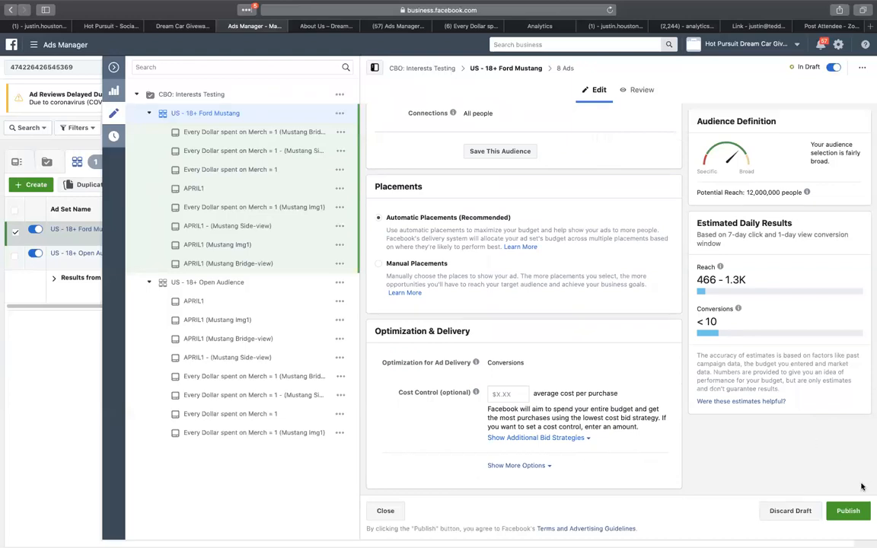
# Step: Publish the US - 18+ Ford Mustang ad set with its ads and clear the ad set selection
pyautogui.click(851, 512)
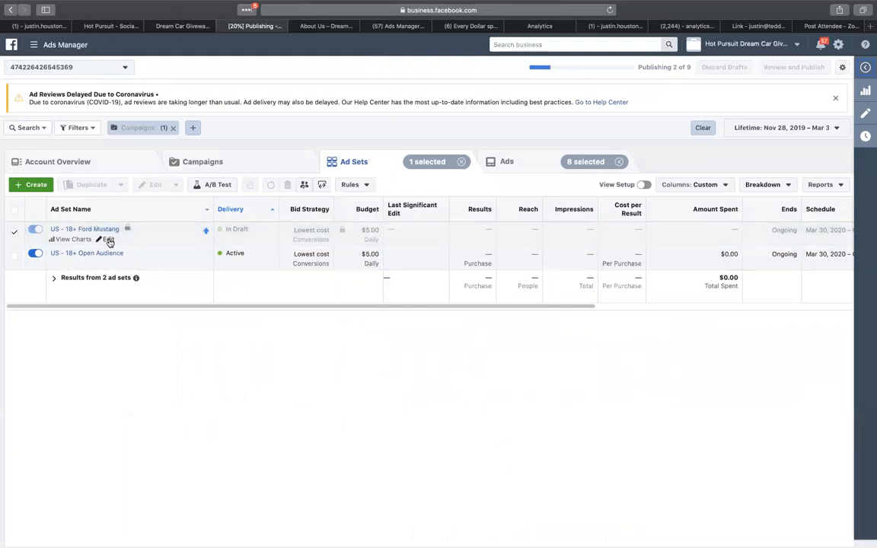
pyautogui.click(14, 232)
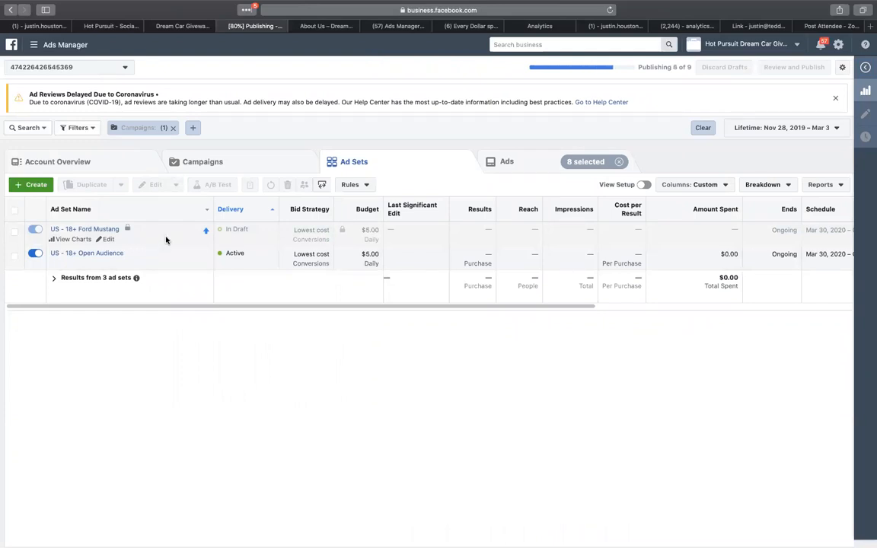
# Step: Duplicate the US - 18+ Ford Mustang ad set once into its original campaign, keeping existing reactions, comments and shares on the new ads
pyautogui.click(148, 240)
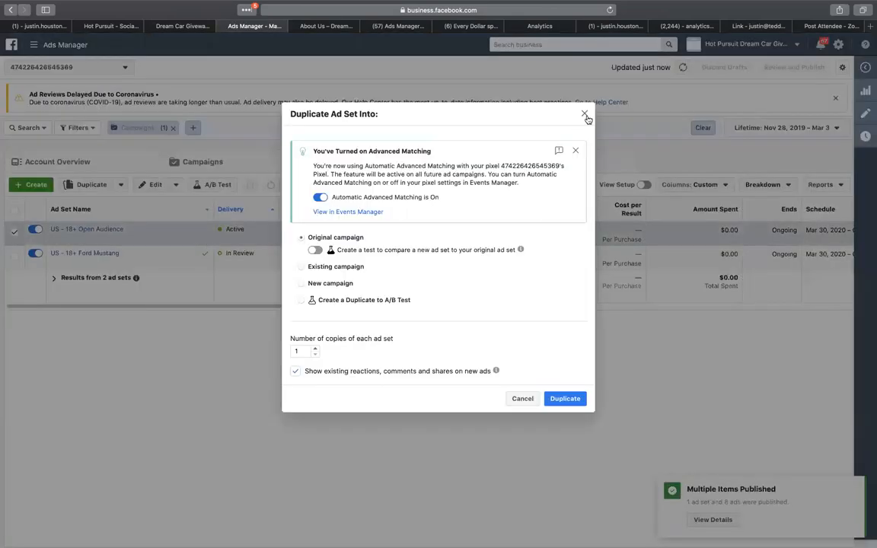
pyautogui.click(585, 115)
pyautogui.click(138, 263)
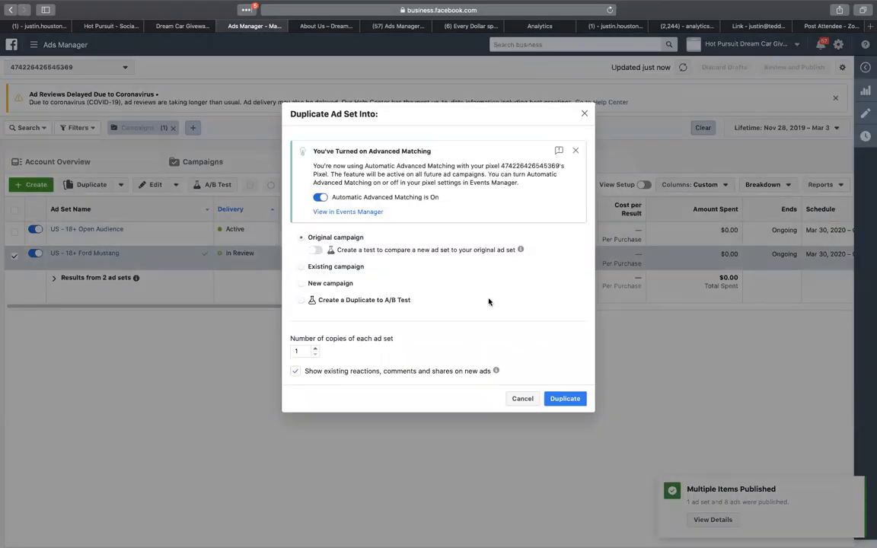
pyautogui.click(565, 399)
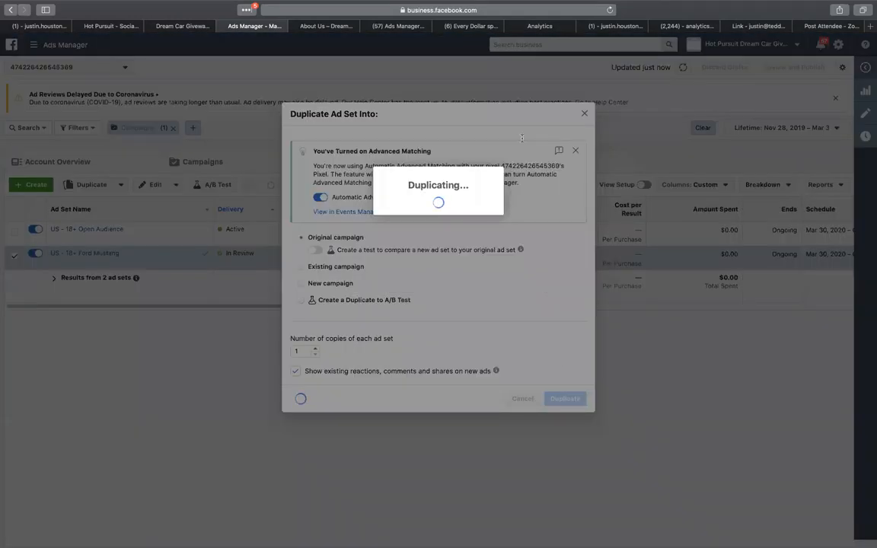
# Step: Replace the Ford Mustang interest with Shelby Mustang in the duplicated ad set's detailed targeting
pyautogui.scroll(-10, 509, 284)
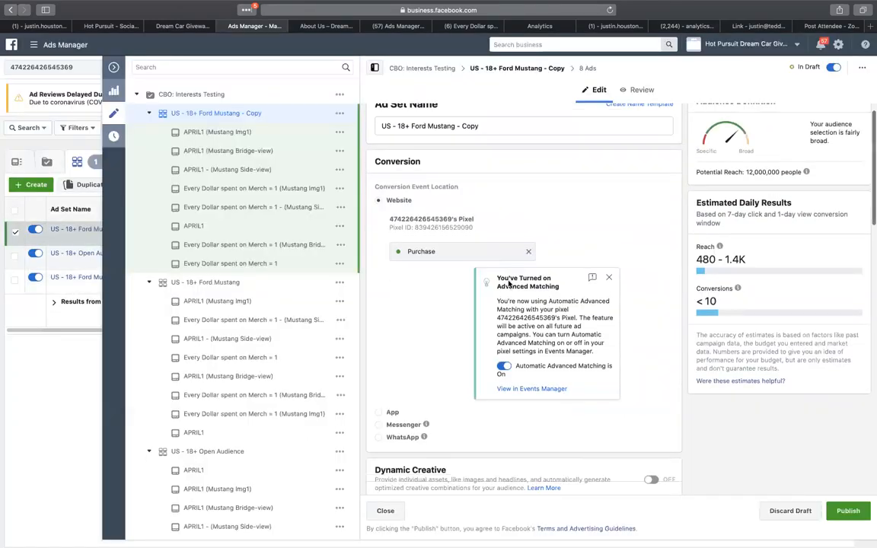
pyautogui.scroll(-10, 509, 284)
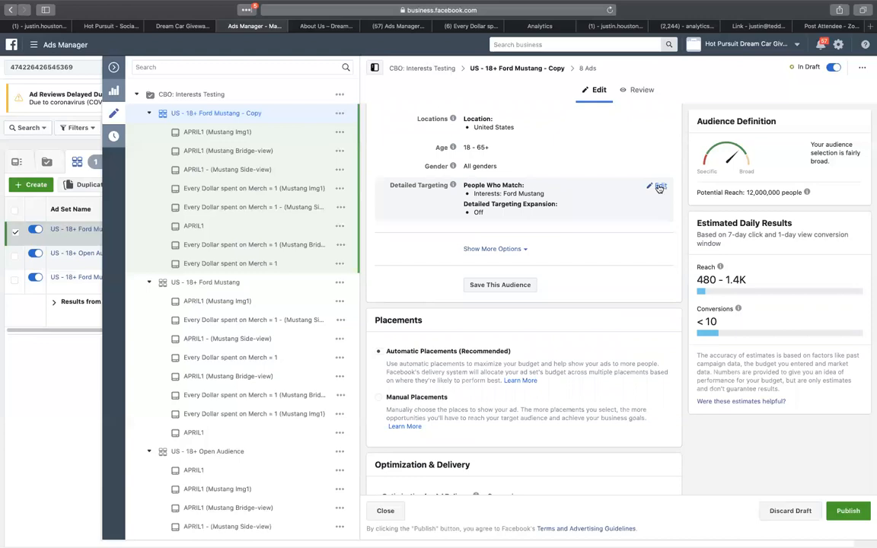
pyautogui.click(660, 188)
pyautogui.click(616, 241)
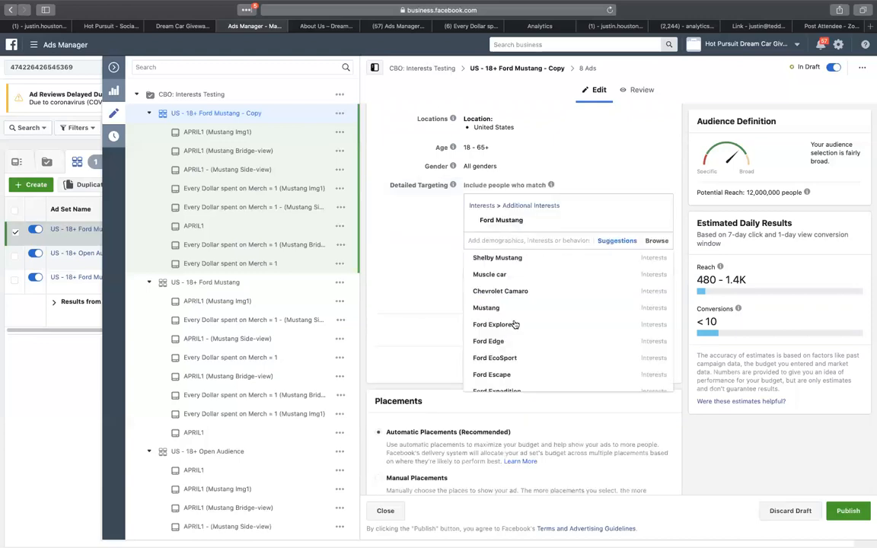
pyautogui.click(553, 258)
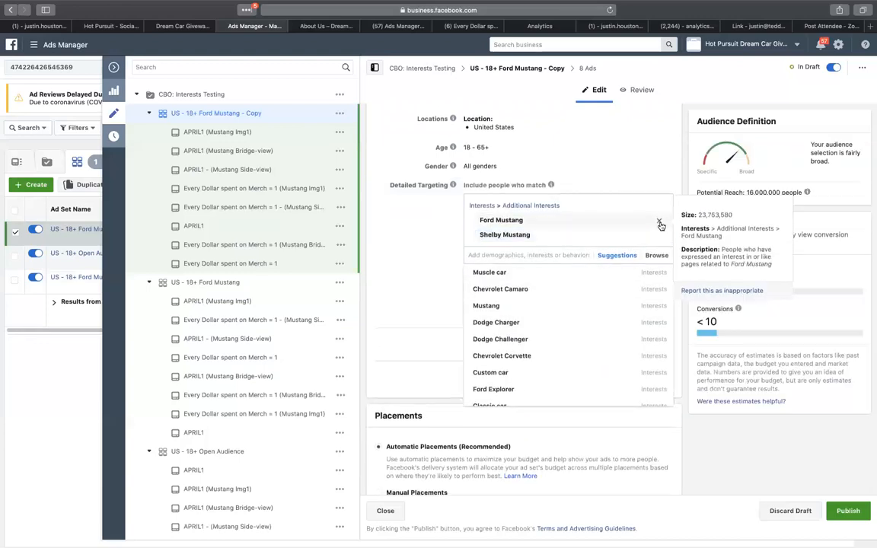
pyautogui.click(661, 223)
# Step: Copy the Shelby Mustang interest name and use it to rename the duplicated ad set as US - 18+ Shelby Mustang
pyautogui.moveTo(545, 222); pyautogui.dragTo(481, 222)
pyautogui.press('super+c')
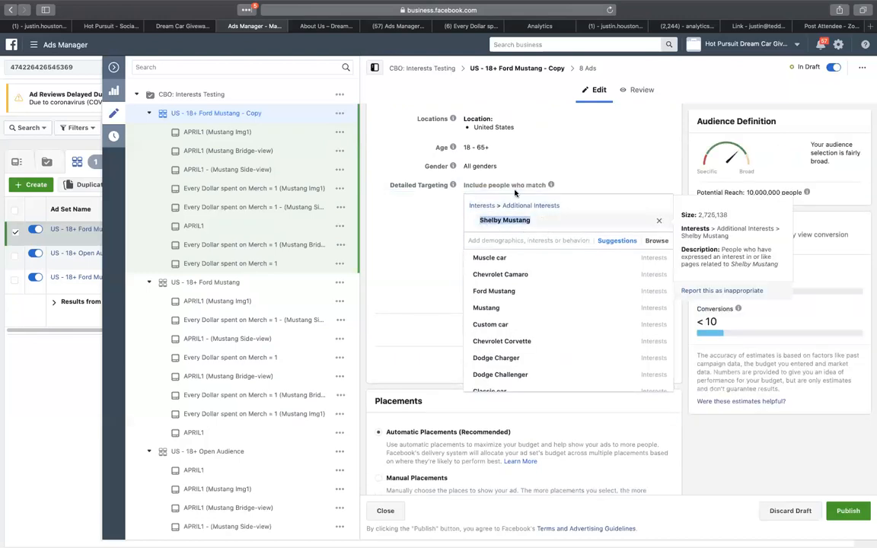
pyautogui.scroll(10, 488, 198)
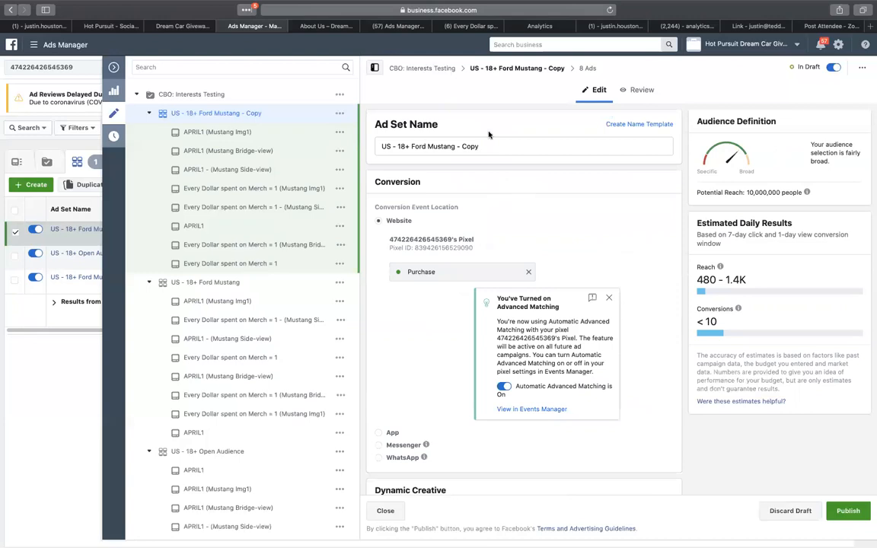
pyautogui.moveTo(493, 145); pyautogui.dragTo(412, 146)
pyautogui.press('super+v')
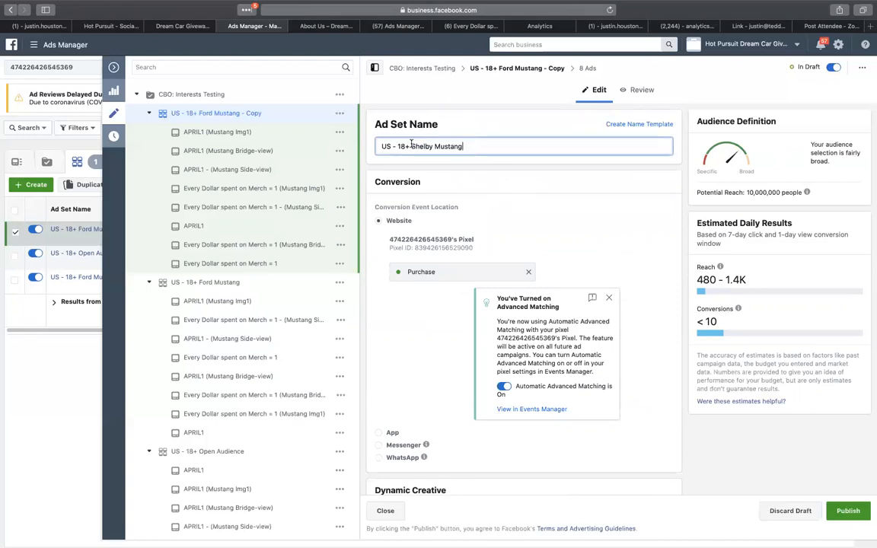
# Step: Check the remaining placement and delivery settings of the US - 18+ Shelby Mustang ad set and publish it with its ads
pyautogui.scroll(-5, 708, 381)
pyautogui.scroll(-10, 705, 371)
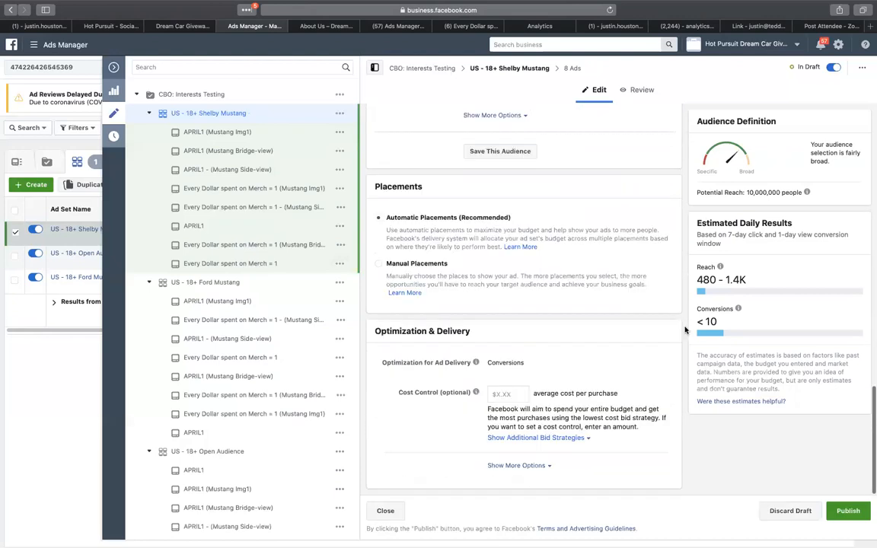
pyautogui.click(838, 508)
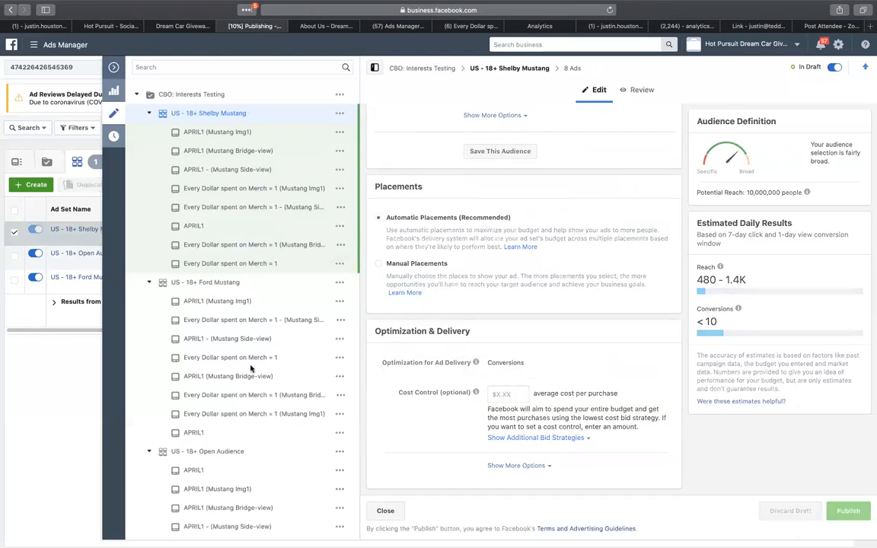
# Step: Duplicate the US - 18+ Ford Mustang ad set once into its original campaign, keeping existing reactions, comments and shares
pyautogui.click(114, 67)
pyautogui.click(121, 288)
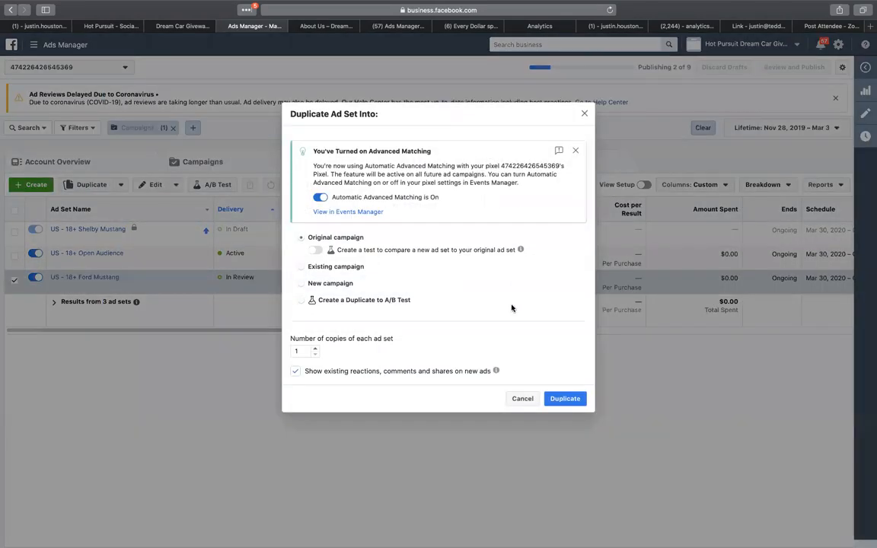
pyautogui.click(568, 400)
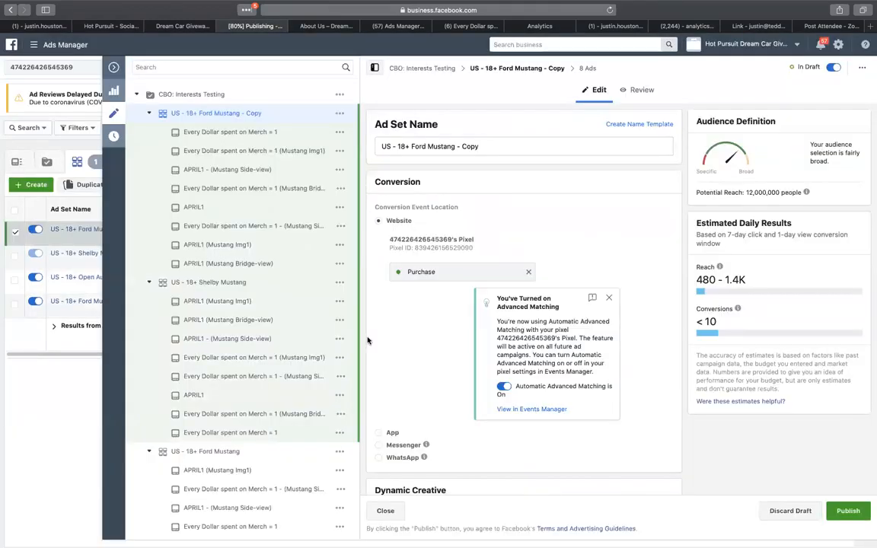
# Step: Browse the interests suggested alongside Ford Mustang in the new ad set copy's detailed targeting
pyautogui.scroll(-5, 468, 379)
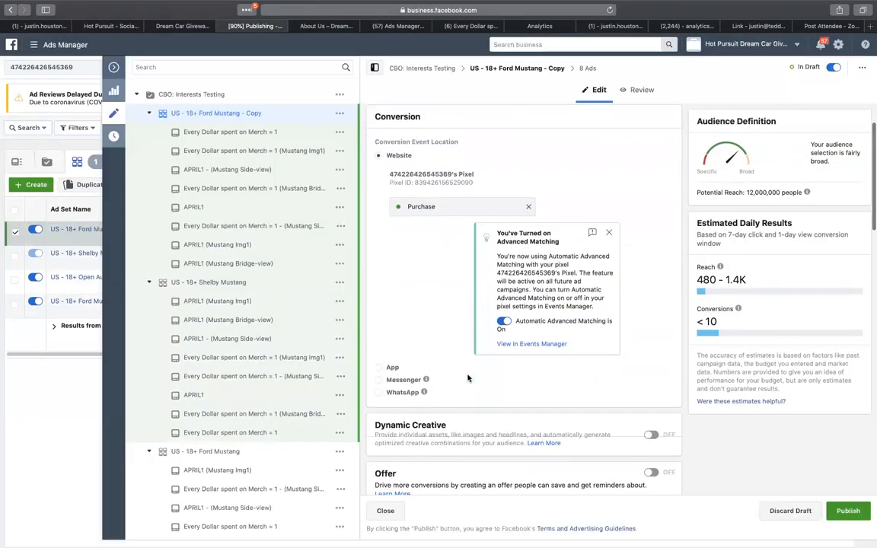
pyautogui.scroll(-3, 478, 446)
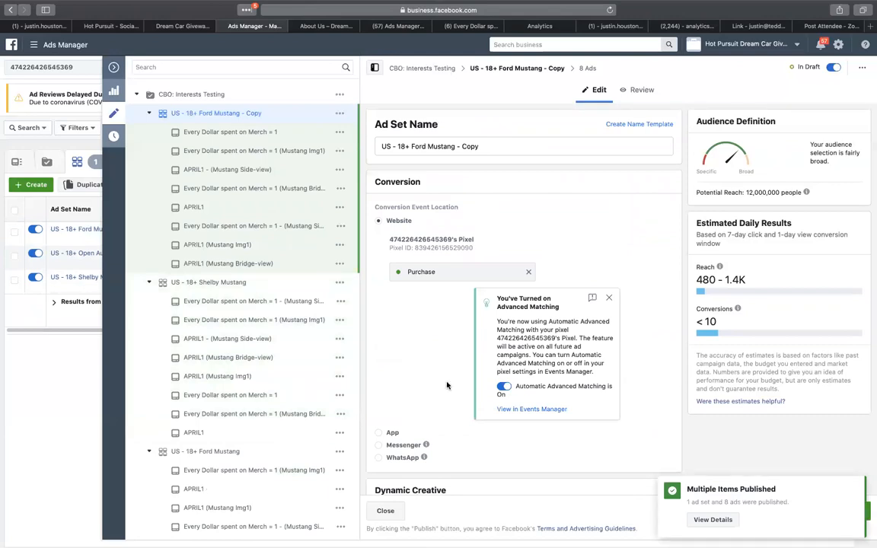
pyautogui.scroll(-10, 447, 385)
pyautogui.scroll(-10, 450, 372)
pyautogui.scroll(-4, 507, 448)
pyautogui.click(627, 296)
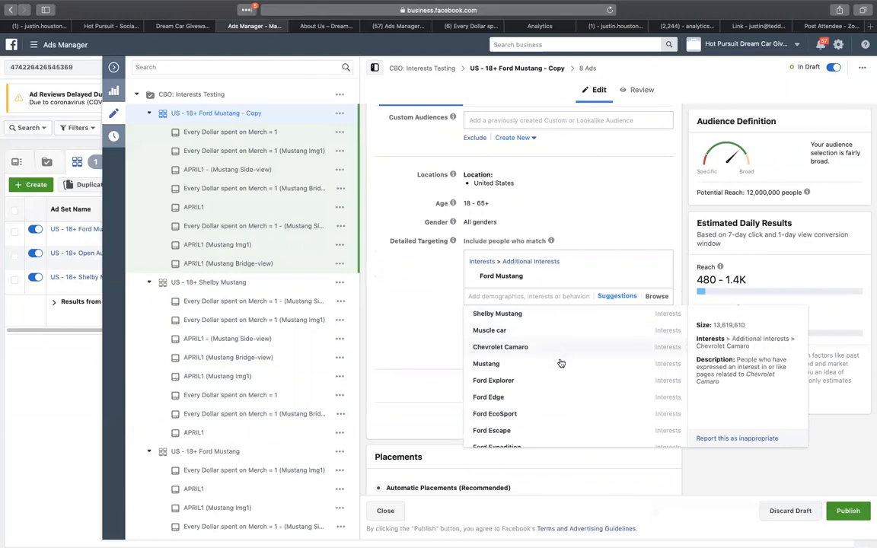
pyautogui.scroll(-3, 567, 411)
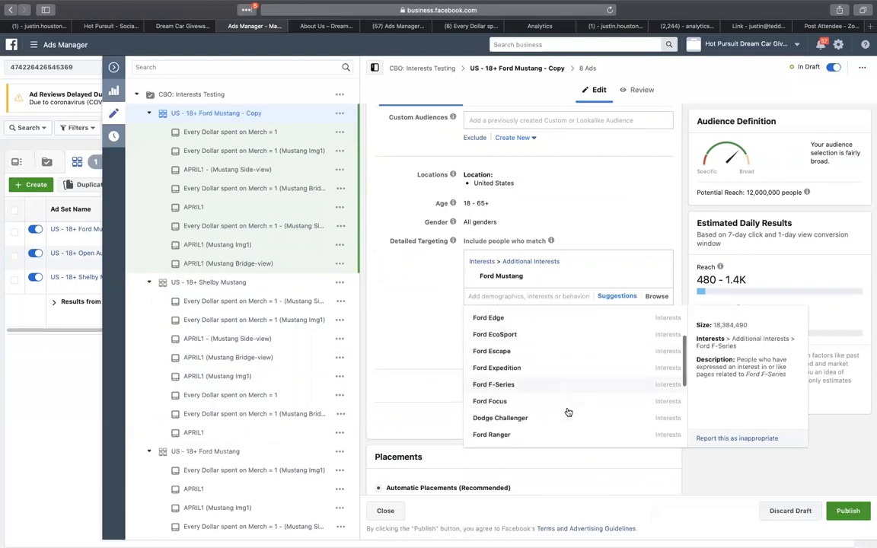
pyautogui.scroll(-1, 568, 412)
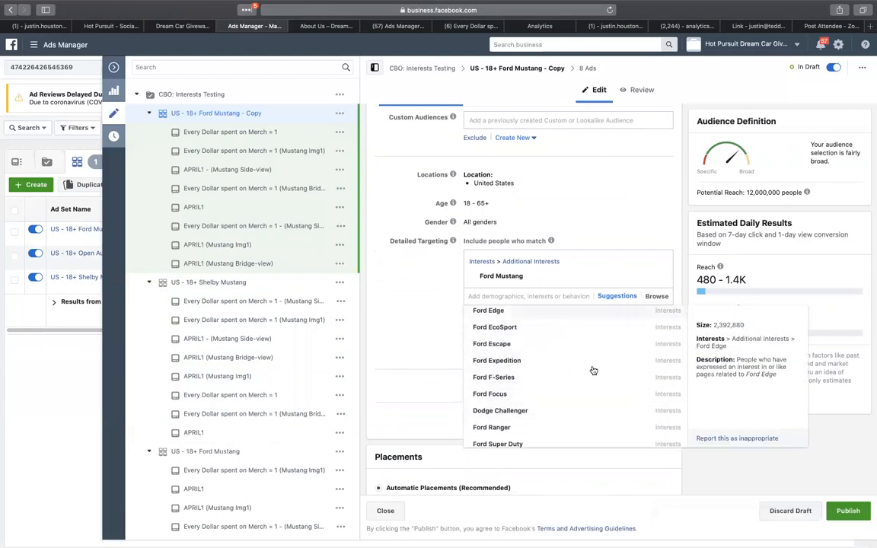
pyautogui.scroll(-3, 582, 416)
pyautogui.scroll(4, 567, 351)
pyautogui.scroll(1, 562, 317)
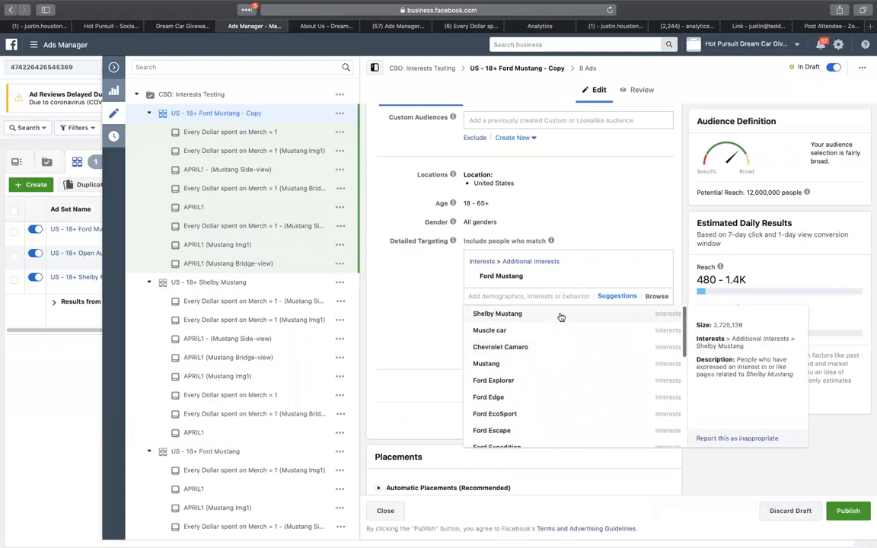
# Step: Search the interests for MUSTANG, add Ford Mustang Shelby GT500 and remove Ford Mustang from the copy's detailed targeting
pyautogui.click(565, 292)
pyautogui.write('MUSTA')
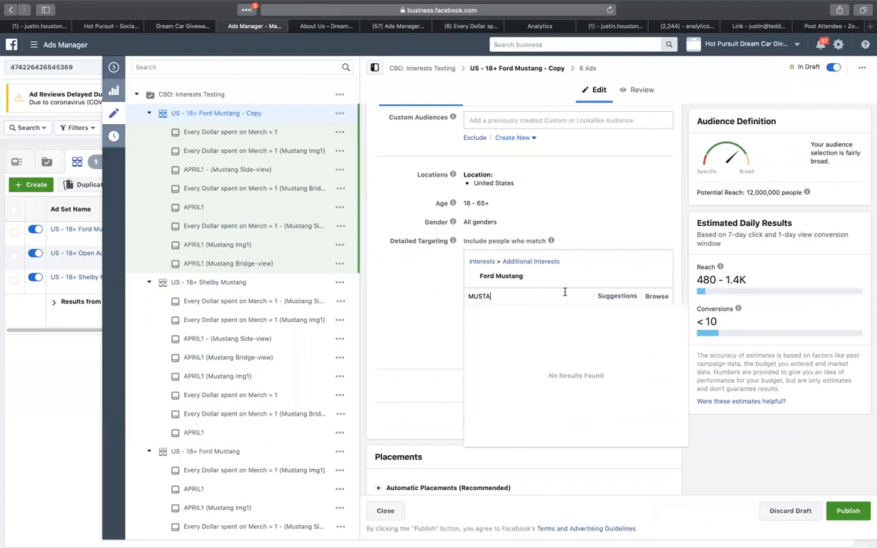
pyautogui.write('NG')
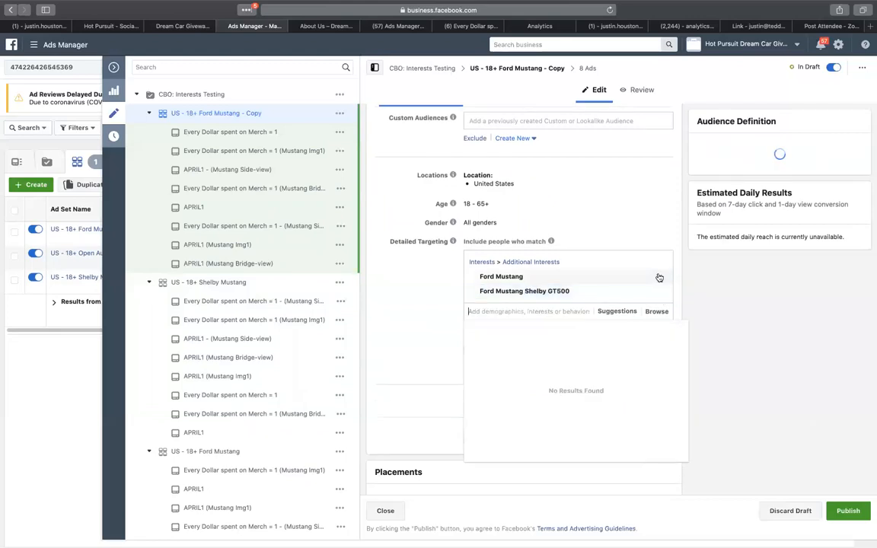
pyautogui.click(659, 276)
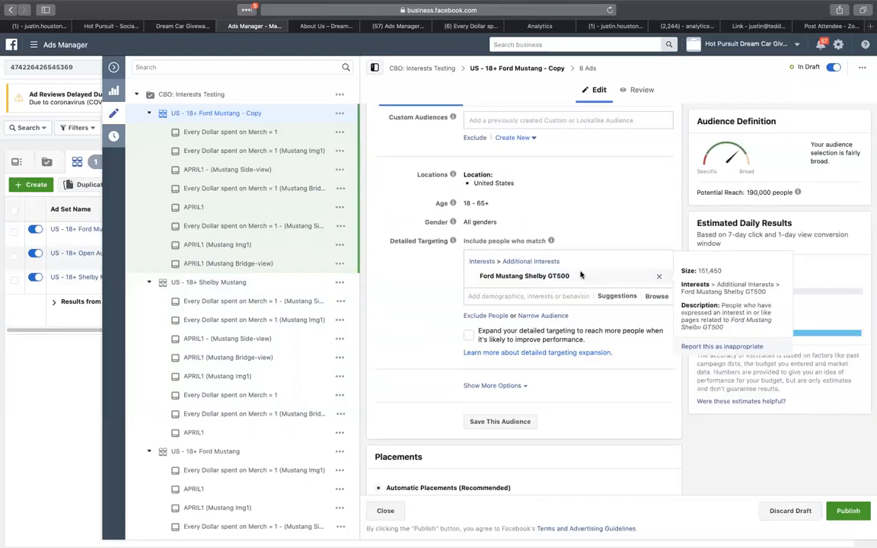
# Step: Copy the Ford Mustang Shelby GT500 interest name and use it to rename the ad set as US - 18+ Ford Mustang Shelby GT500
pyautogui.moveTo(575, 276); pyautogui.dragTo(457, 275)
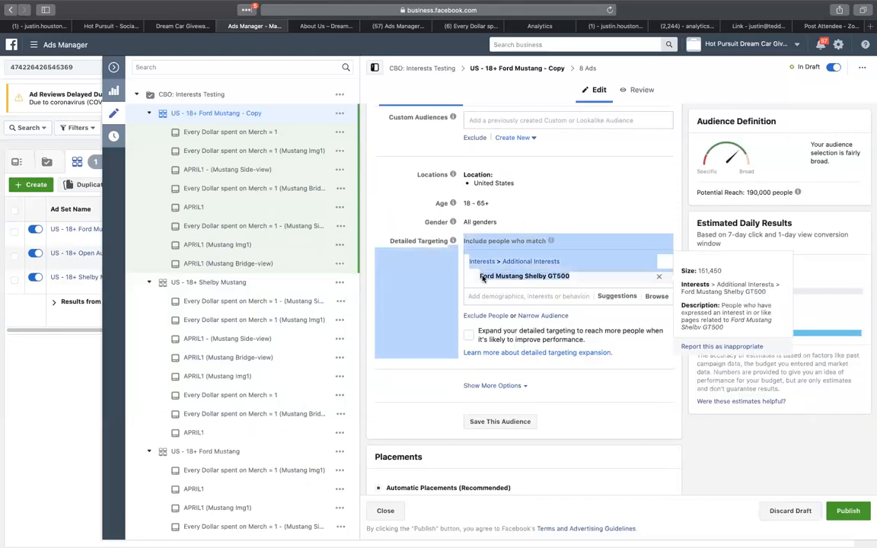
pyautogui.click(580, 283)
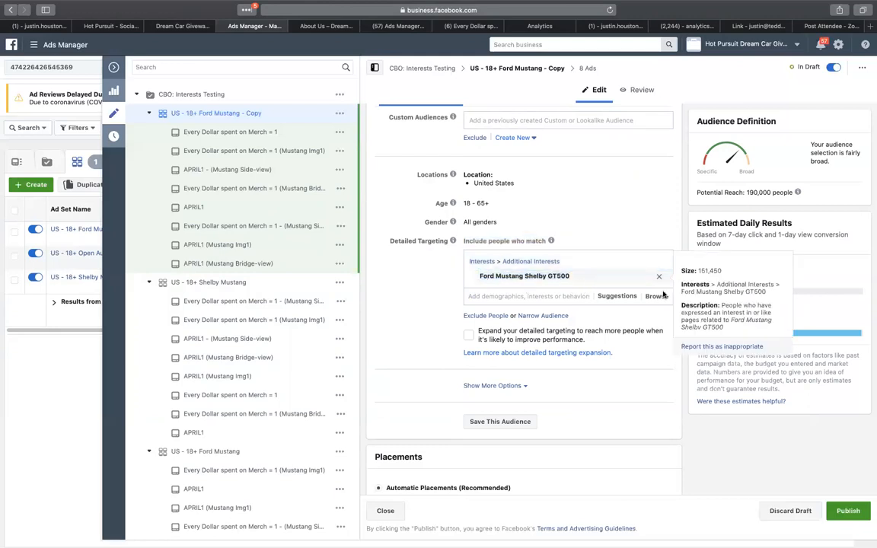
pyautogui.moveTo(571, 285); pyautogui.dragTo(482, 278)
pyautogui.press('super+c')
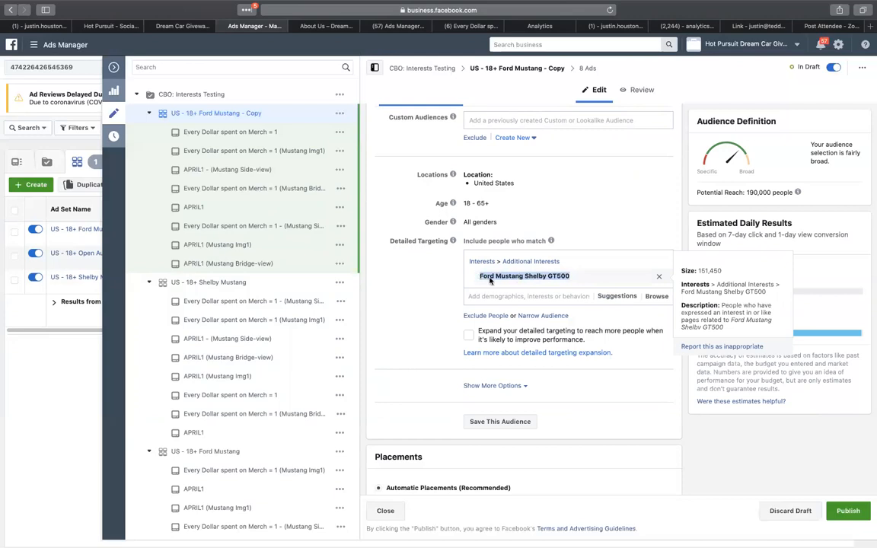
pyautogui.scroll(15, 490, 280)
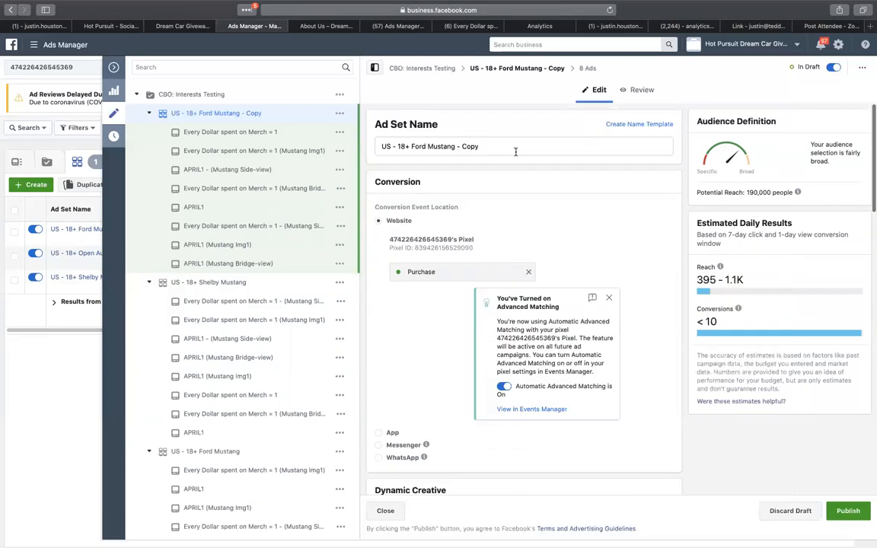
pyautogui.moveTo(515, 152); pyautogui.dragTo(424, 143)
pyautogui.press('super+v')
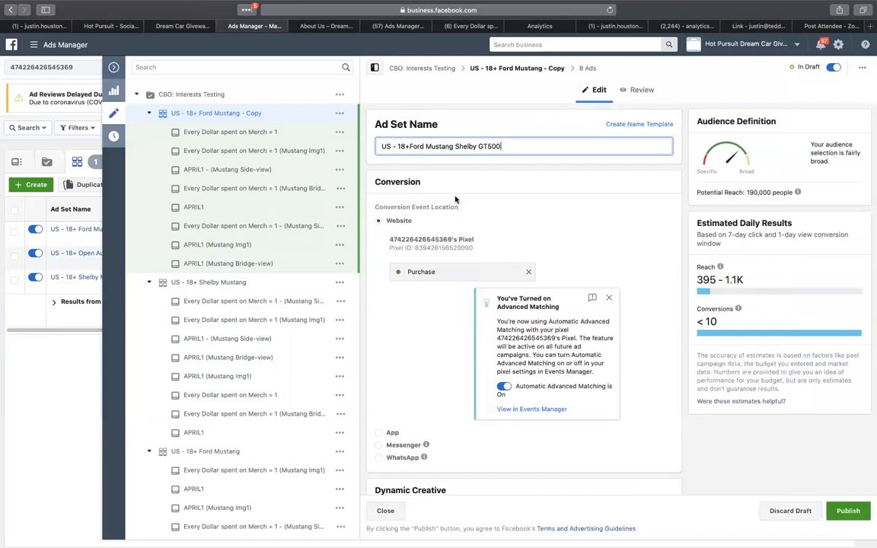
pyautogui.scroll(-15, 456, 199)
pyautogui.scroll(15, 417, 175)
pyautogui.click(409, 148)
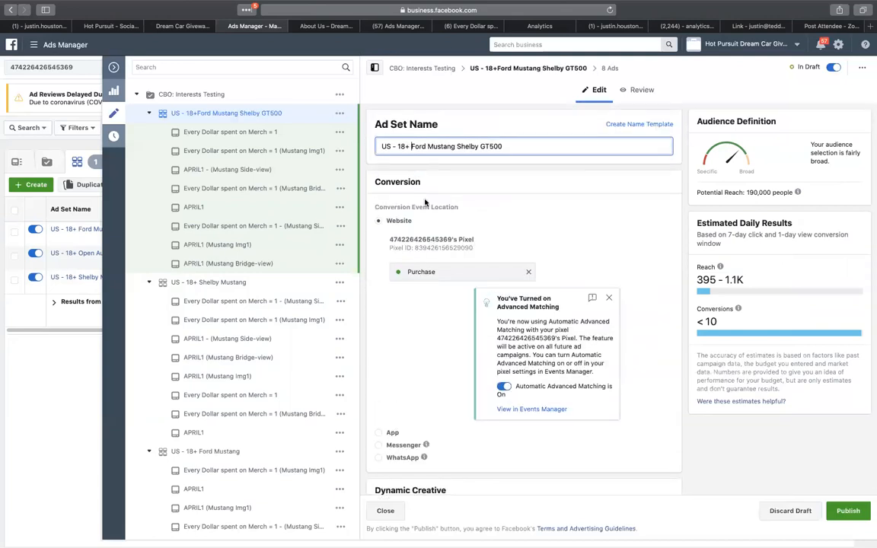
# Step: Publish the US - 18+ Ford Mustang Shelby GT500 ad set with its ads and clear the ad set and ad selections
pyautogui.click(848, 511)
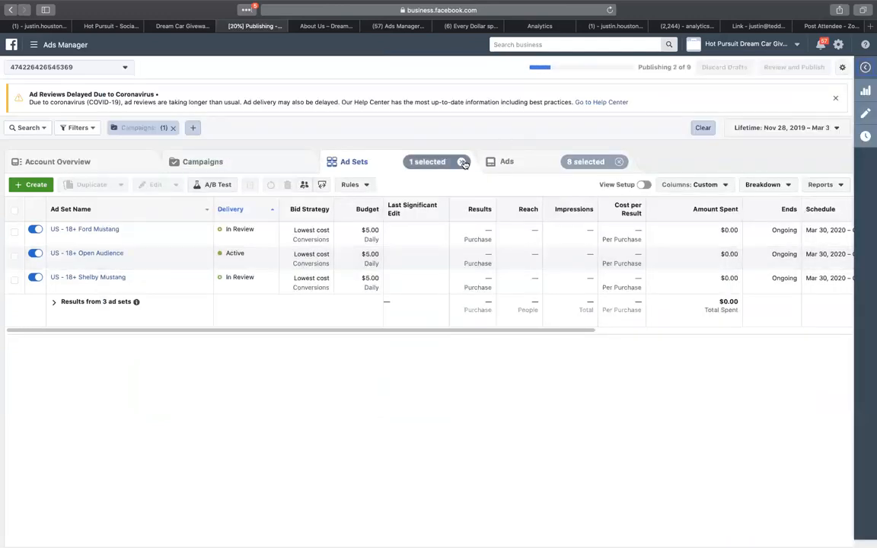
pyautogui.click(461, 163)
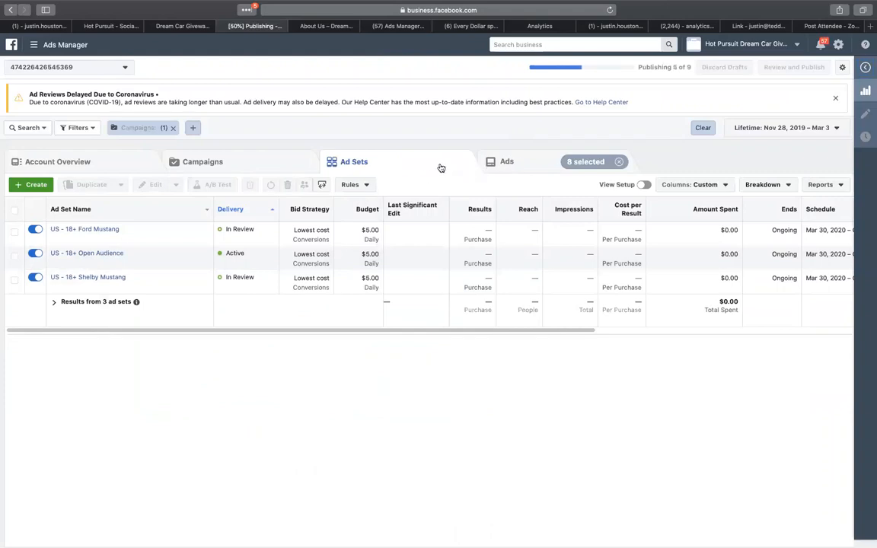
pyautogui.click(619, 162)
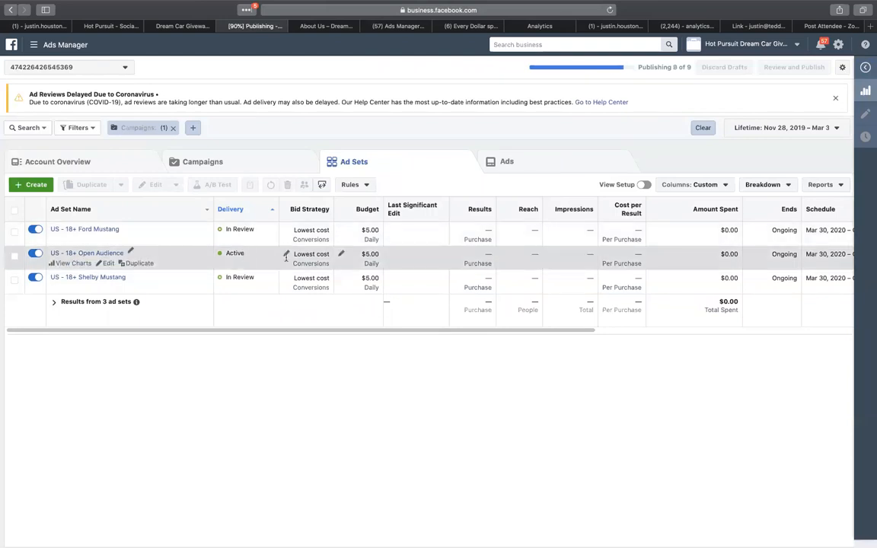
# Step: Review the campaign's complete list of ads alongside its list of ad sets and their delivery status
pyautogui.click(483, 163)
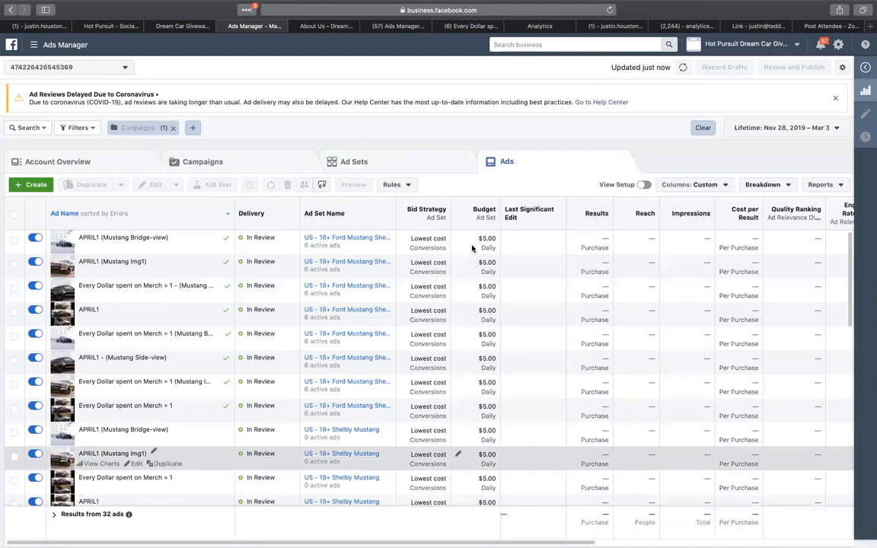
pyautogui.click(367, 158)
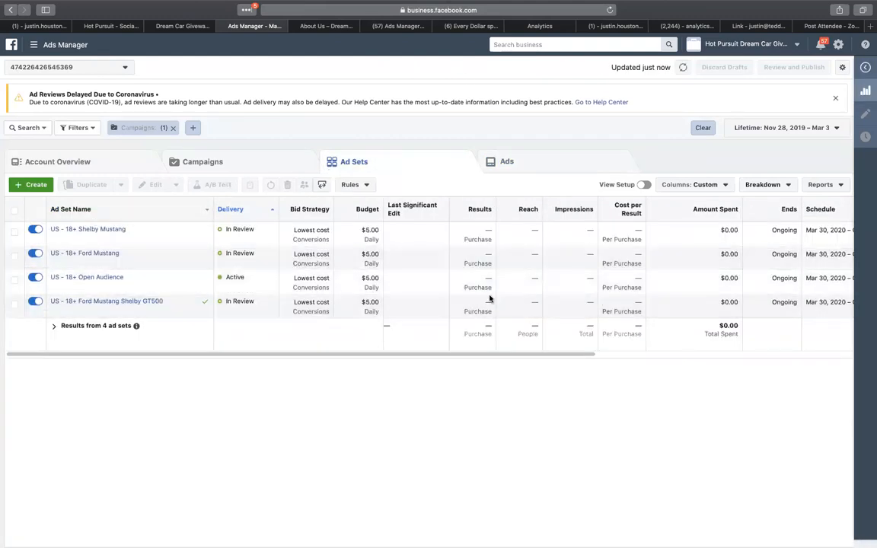
pyautogui.click(541, 157)
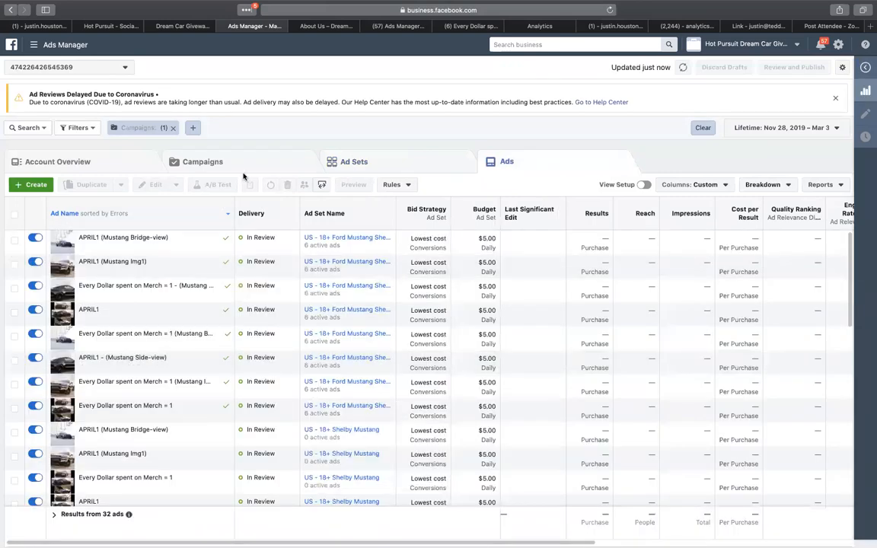
pyautogui.click(408, 169)
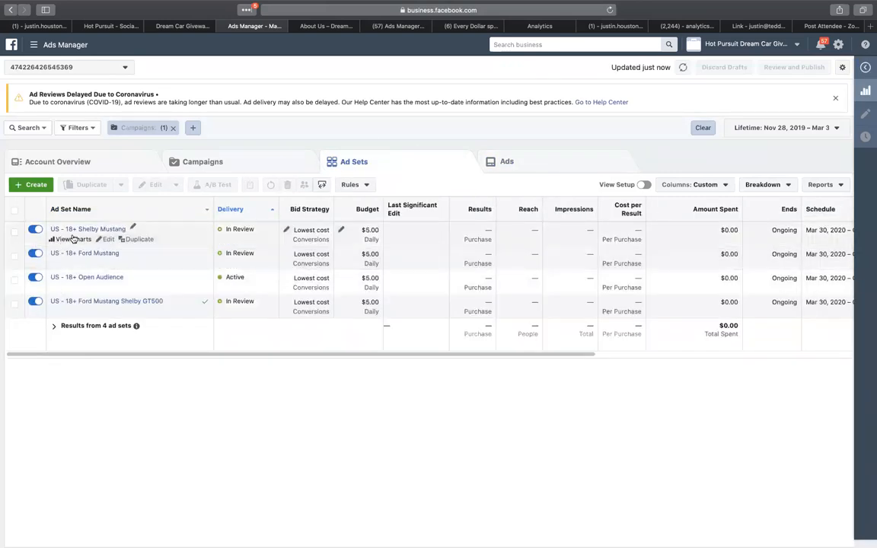
# Step: Check the ads inside the Shelby Mustang, Ford Mustang and Ford Mustang Shelby GT500 ad sets one at a time
pyautogui.click(186, 229)
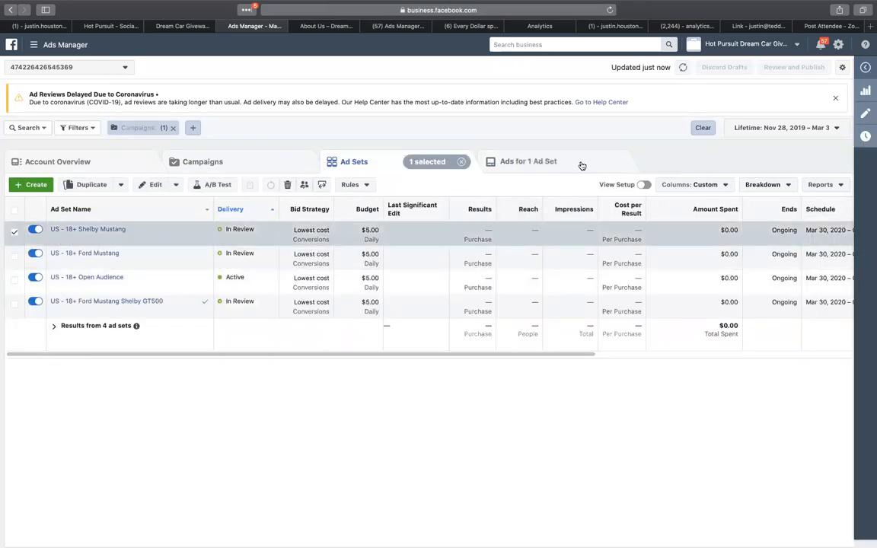
pyautogui.click(533, 161)
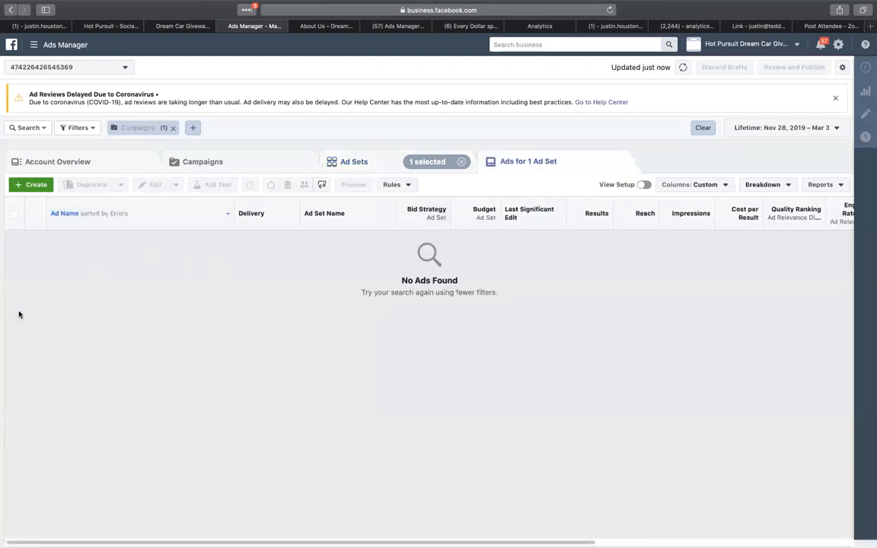
pyautogui.click(379, 157)
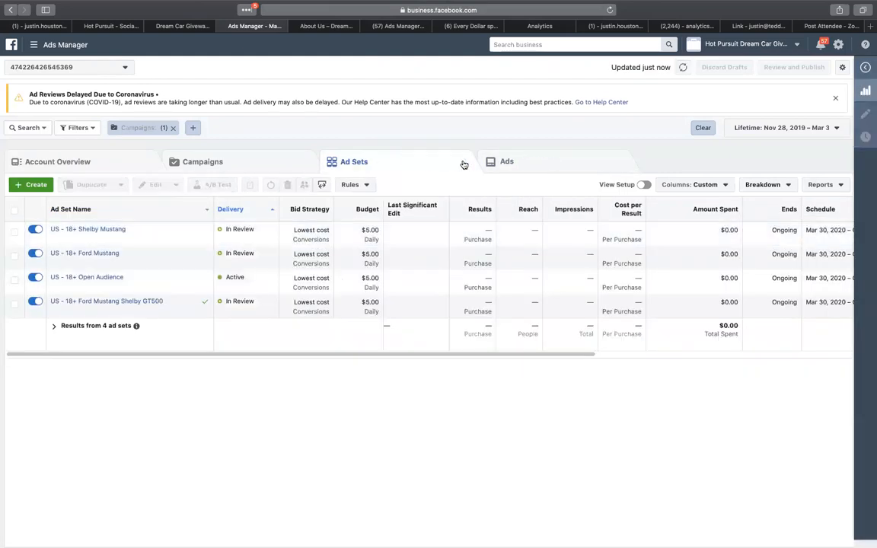
pyautogui.click(559, 165)
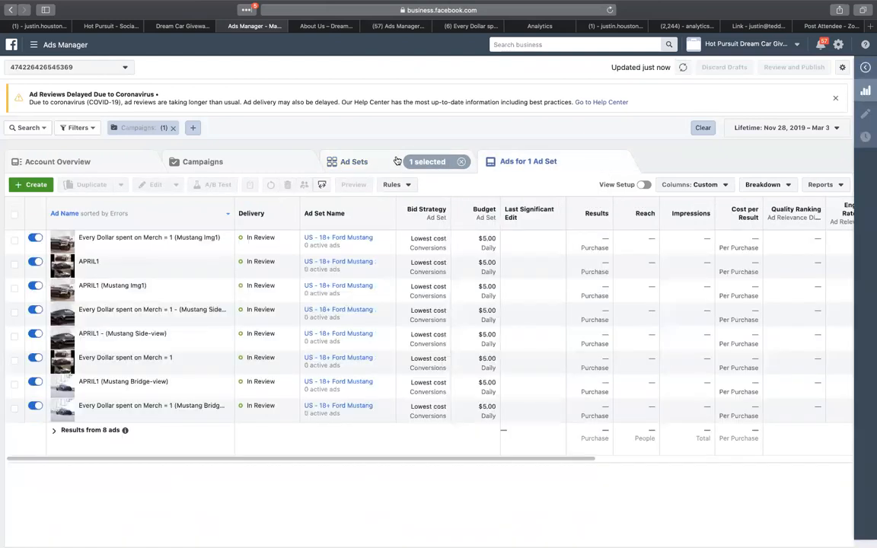
pyautogui.click(360, 166)
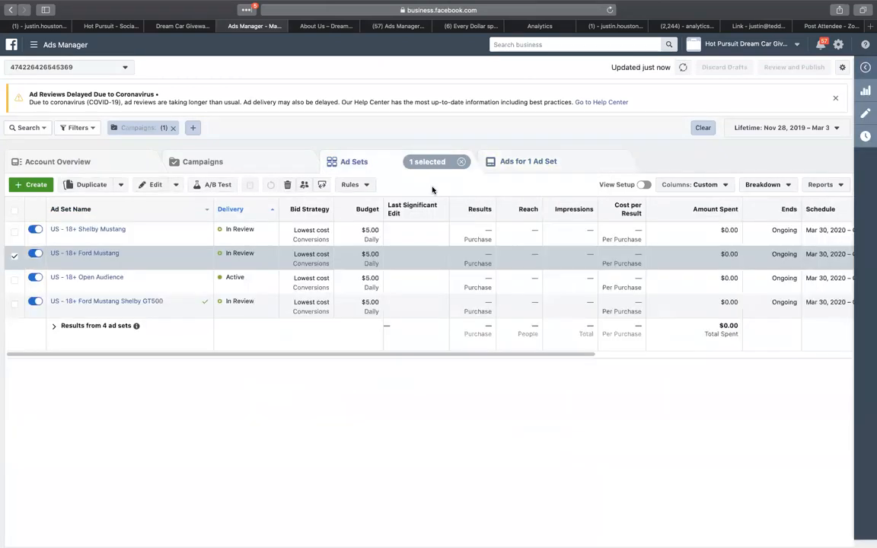
pyautogui.click(461, 161)
pyautogui.click(466, 301)
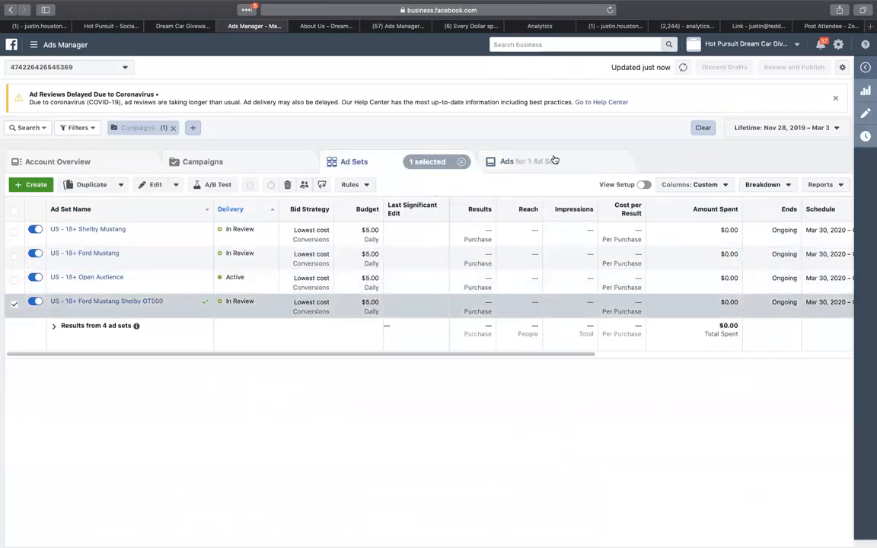
pyautogui.click(140, 300)
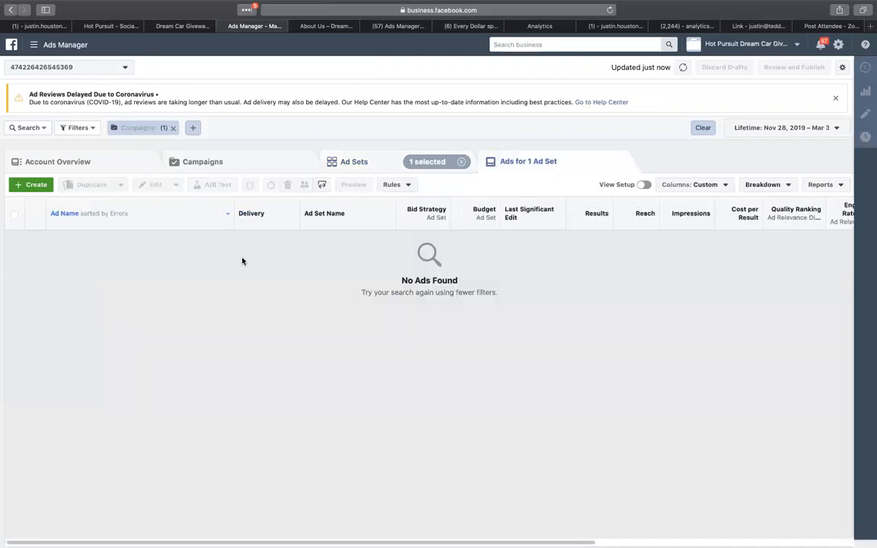
# Step: Show only the ads of the US - 18+ Open Audience ad set and copy its APRIL1 ad
pyautogui.click(378, 166)
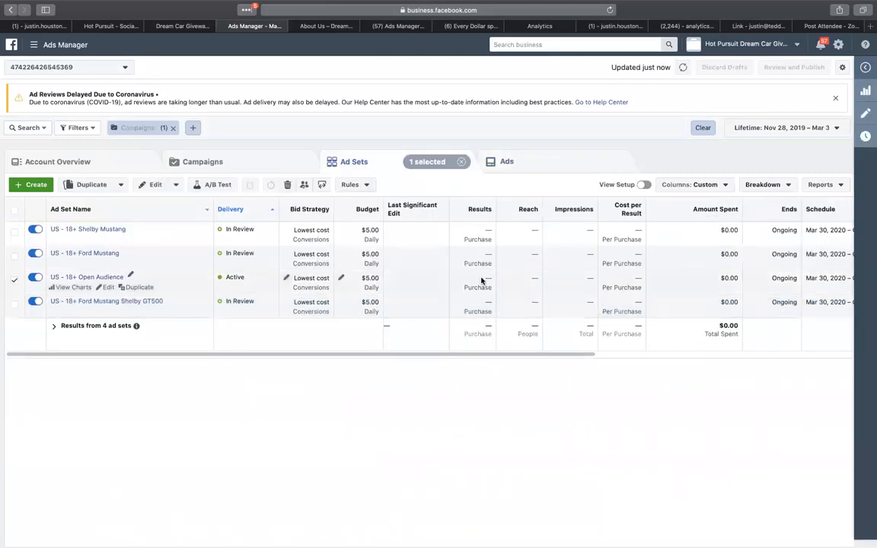
pyautogui.click(498, 150)
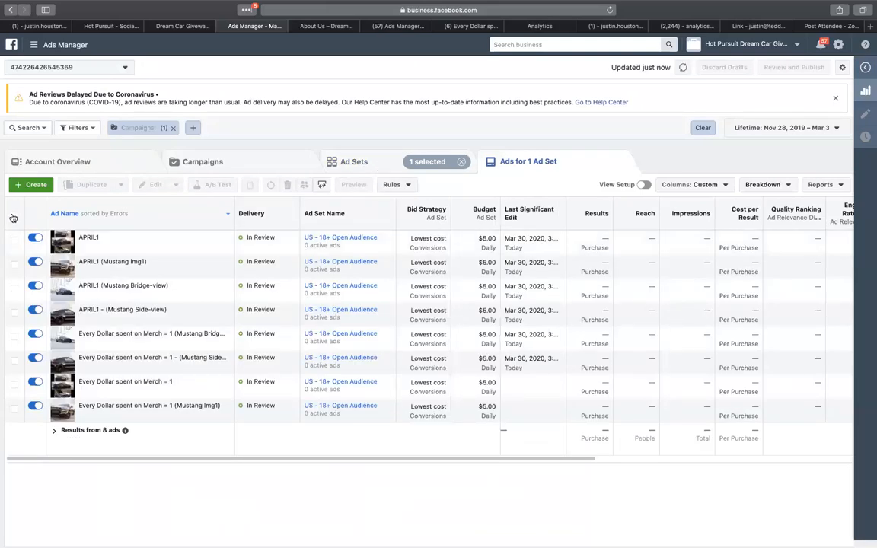
pyautogui.click(15, 241)
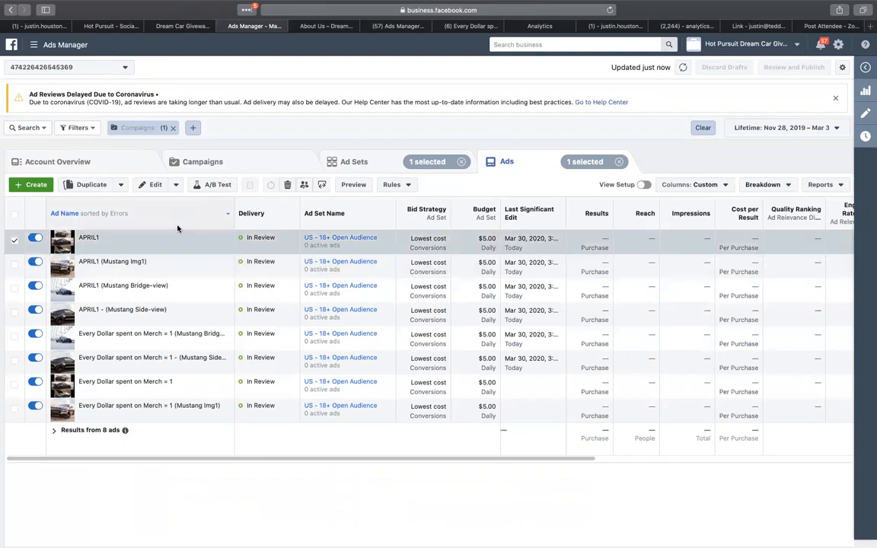
pyautogui.press('super+c')
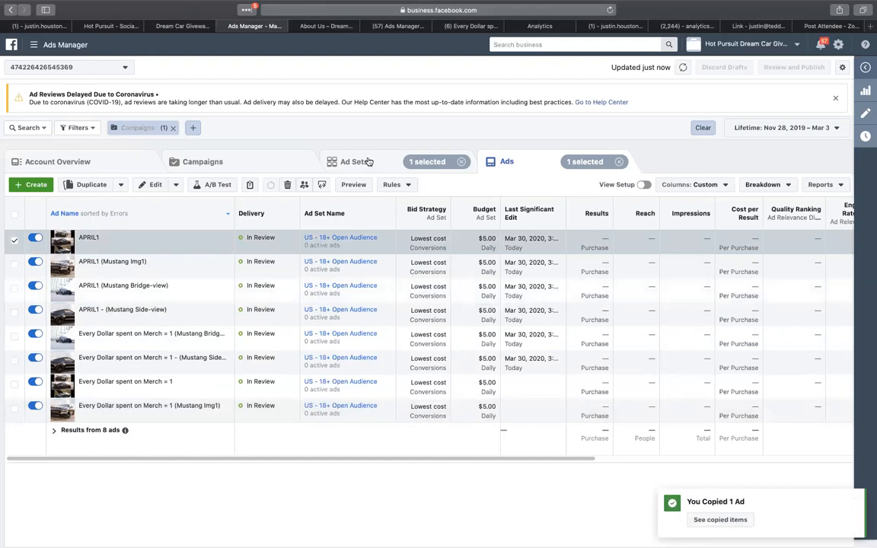
# Step: Paste the copied APRIL1 ad into the Shelby Mustang, Ford Mustang and Ford Mustang Shelby GT500 ad sets, leaving out Open Audience
pyautogui.click(344, 161)
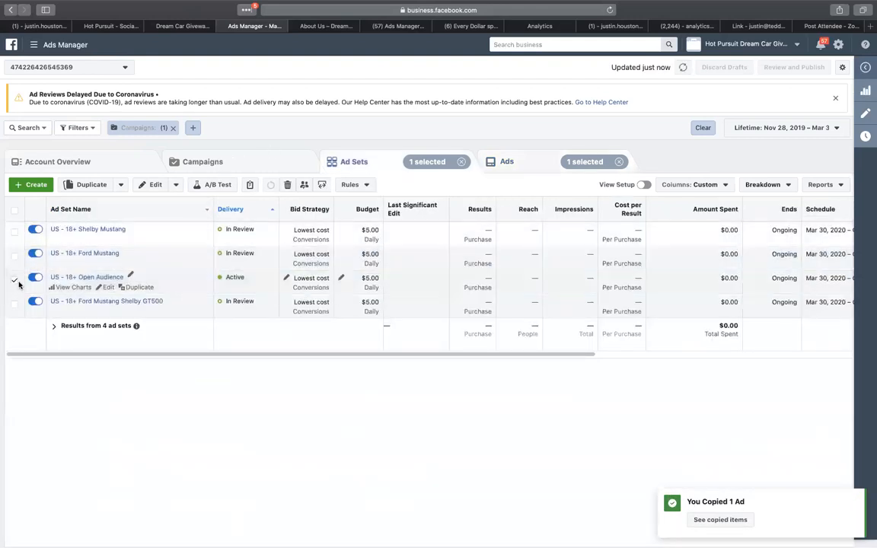
pyautogui.click(14, 283)
pyautogui.click(14, 233)
pyautogui.click(14, 256)
pyautogui.click(14, 303)
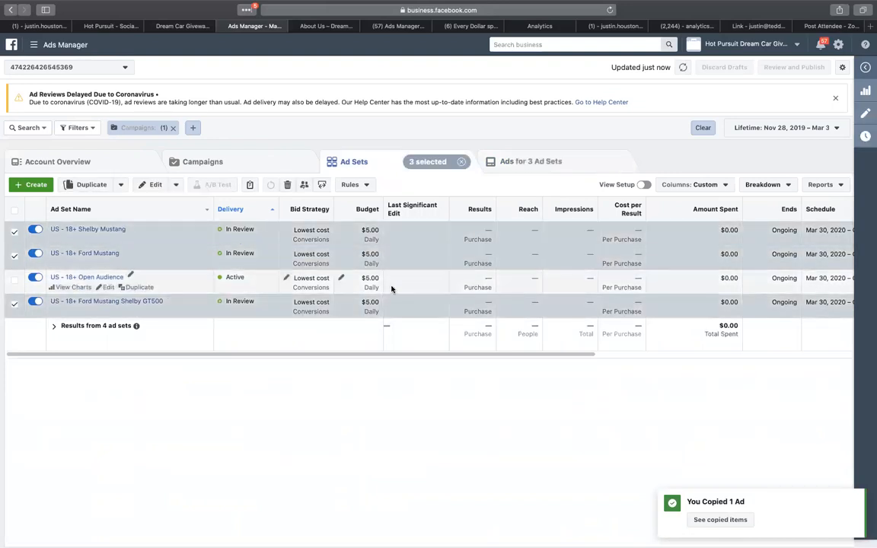
pyautogui.press('super+v')
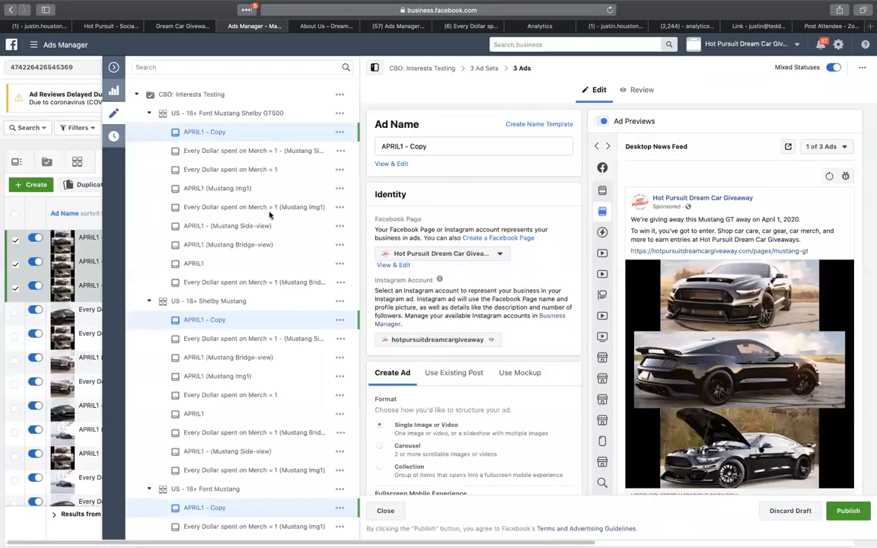
# Step: Discard the unpublished APRIL1 copies without publishing them and return to the campaign's list of ad sets
pyautogui.click(119, 68)
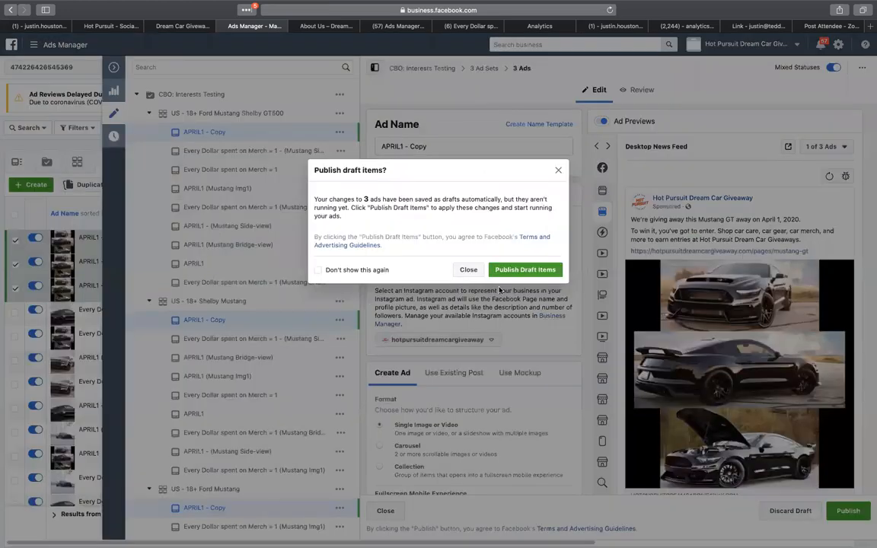
pyautogui.click(469, 271)
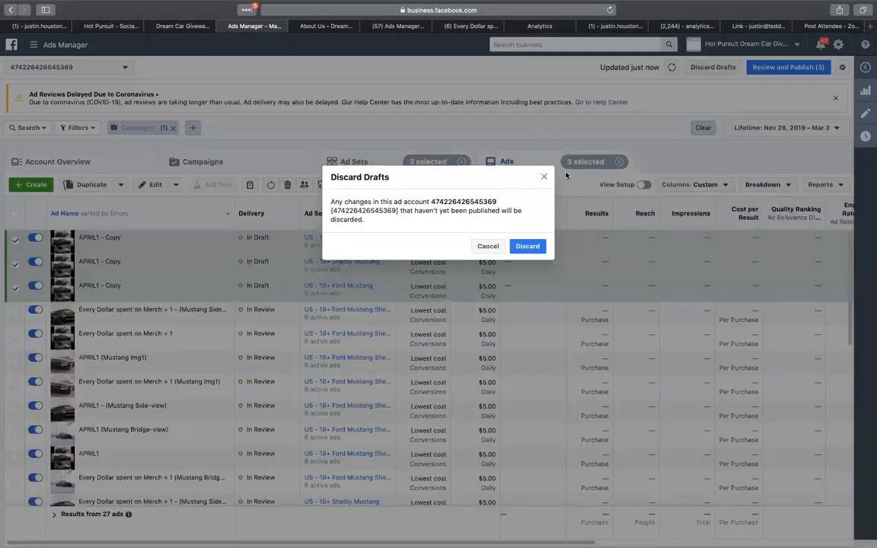
pyautogui.click(528, 246)
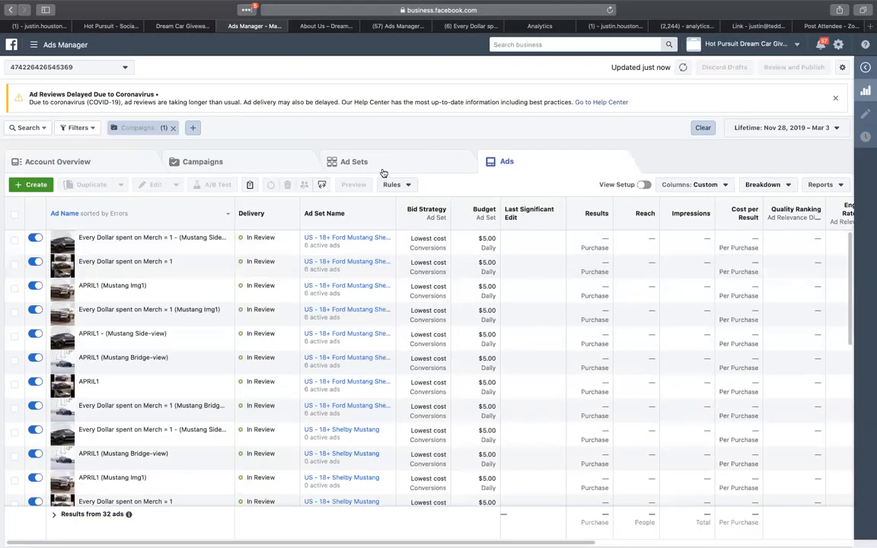
pyautogui.click(346, 157)
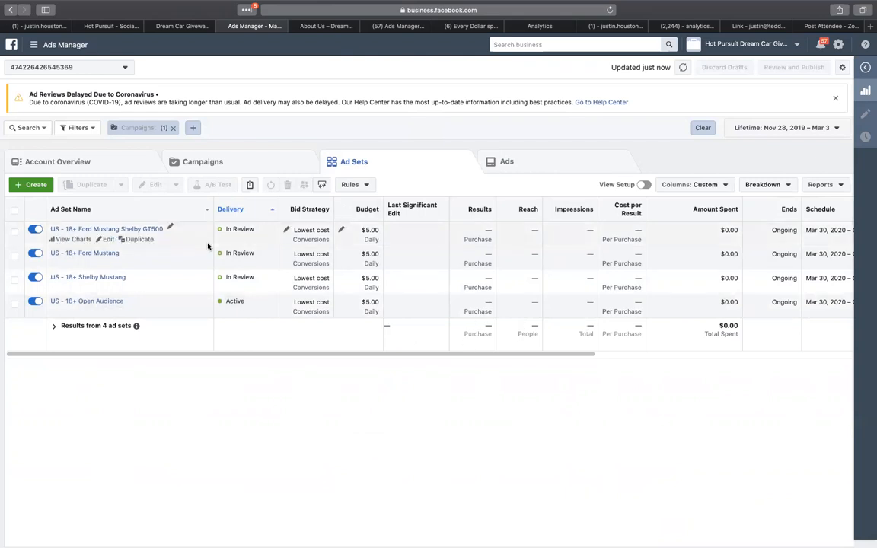
# Step: Load chasechappell.com in a new browser tab and go to its Resources page
pyautogui.click(870, 27)
pyautogui.write('CHASE')
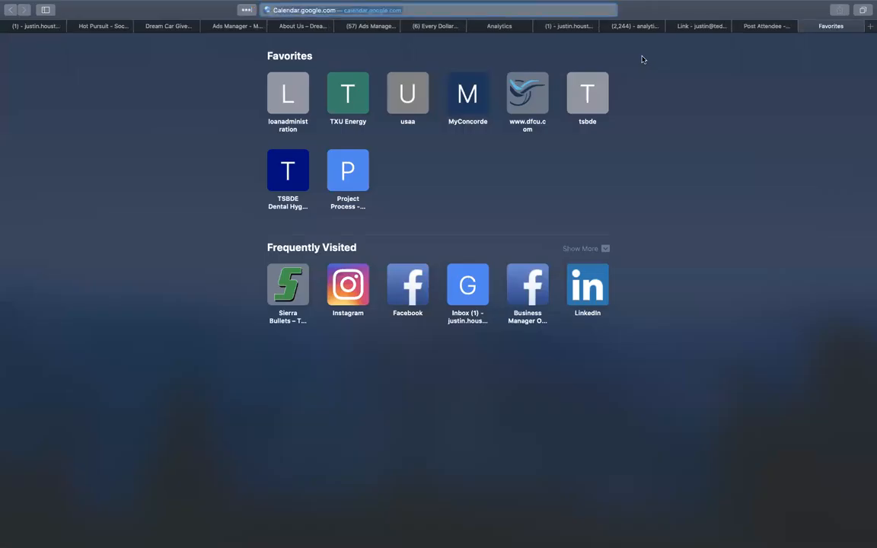
pyautogui.write('CHAPPELL.COM')
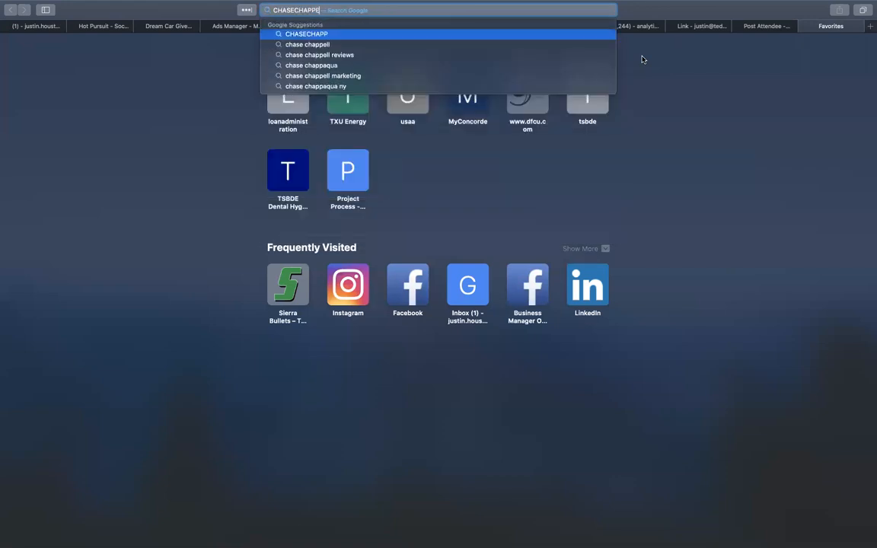
pyautogui.press('Return')
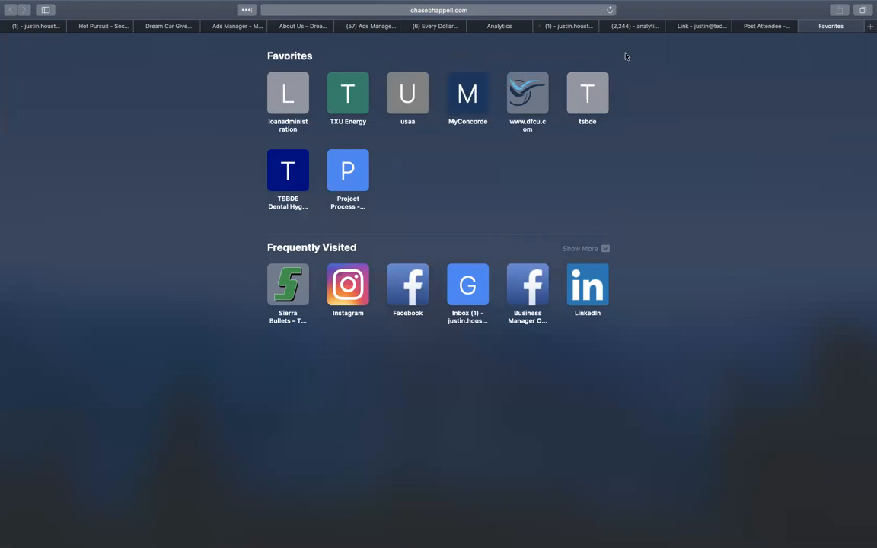
pyautogui.click(612, 10)
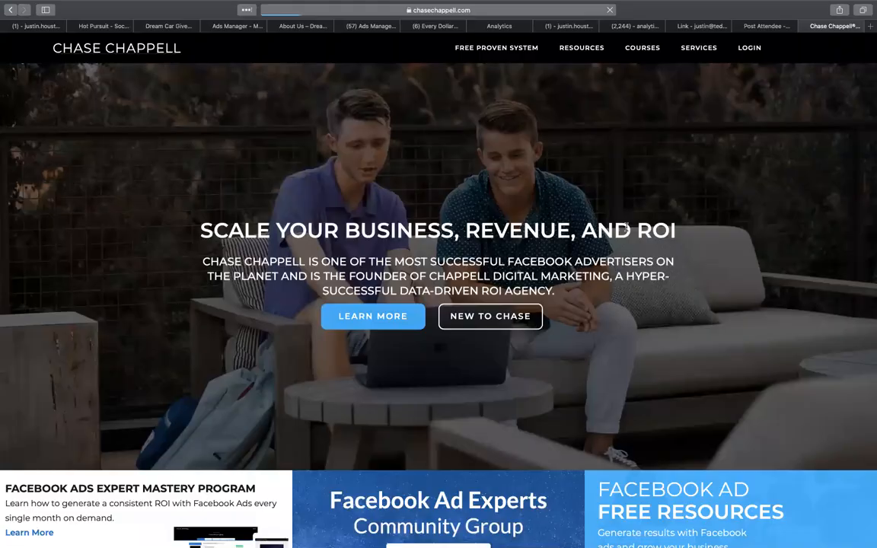
pyautogui.click(581, 48)
# Step: Page through the resource listings to the fourth page and open the Facebook CBO Structure blog post
pyautogui.scroll(-15, 460, 419)
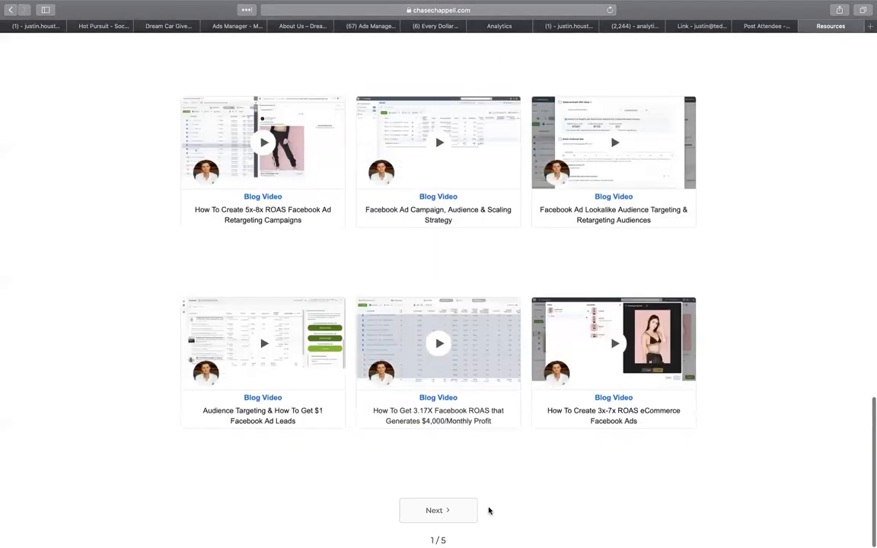
pyautogui.click(438, 510)
pyautogui.scroll(-10, 473, 516)
pyautogui.scroll(-5, 473, 517)
pyautogui.click(476, 513)
pyautogui.scroll(-10, 524, 310)
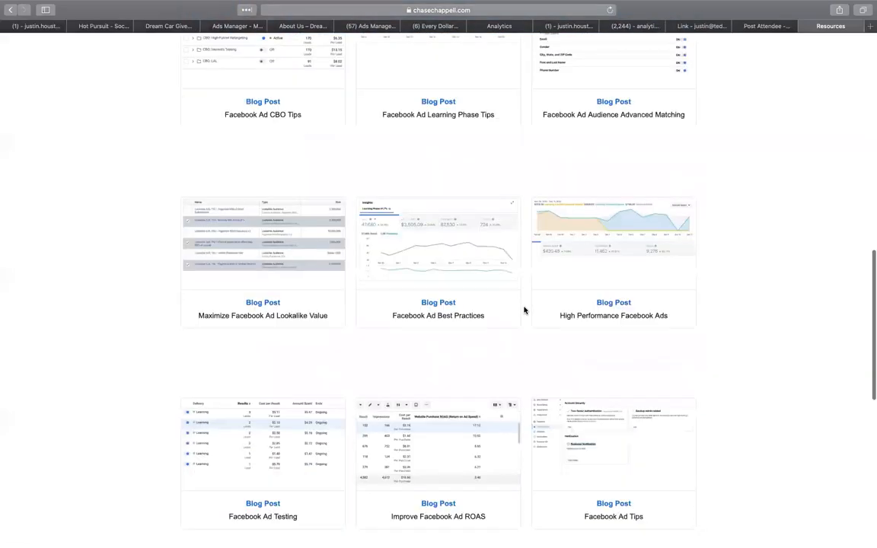
pyautogui.scroll(-10, 524, 310)
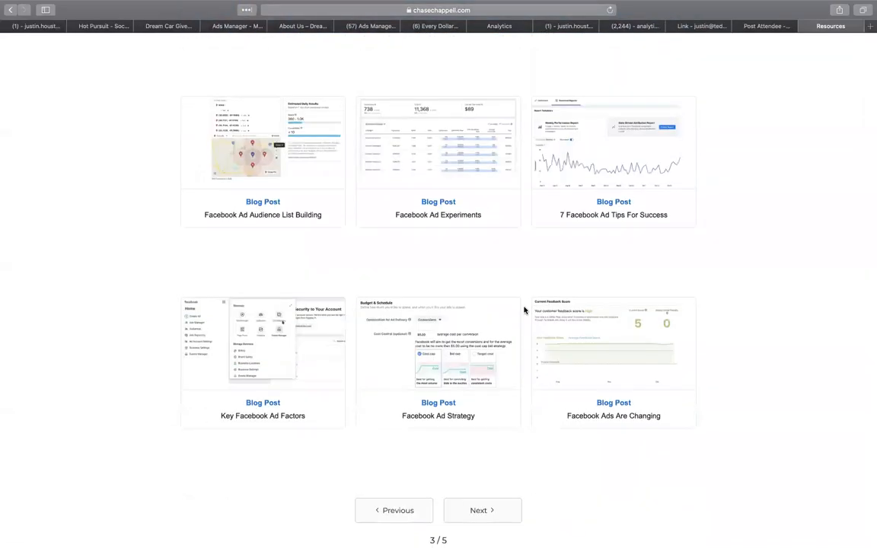
pyautogui.click(474, 511)
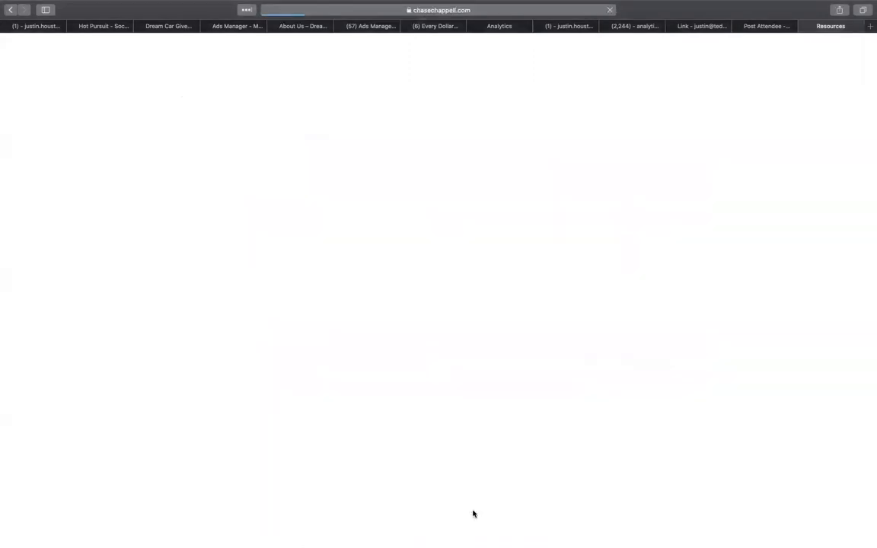
pyautogui.scroll(-5, 491, 443)
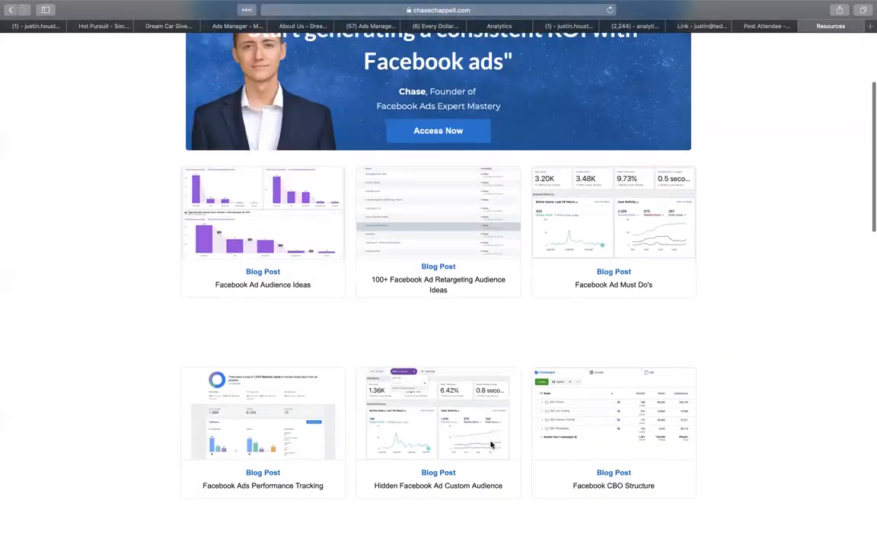
pyautogui.scroll(-3, 491, 445)
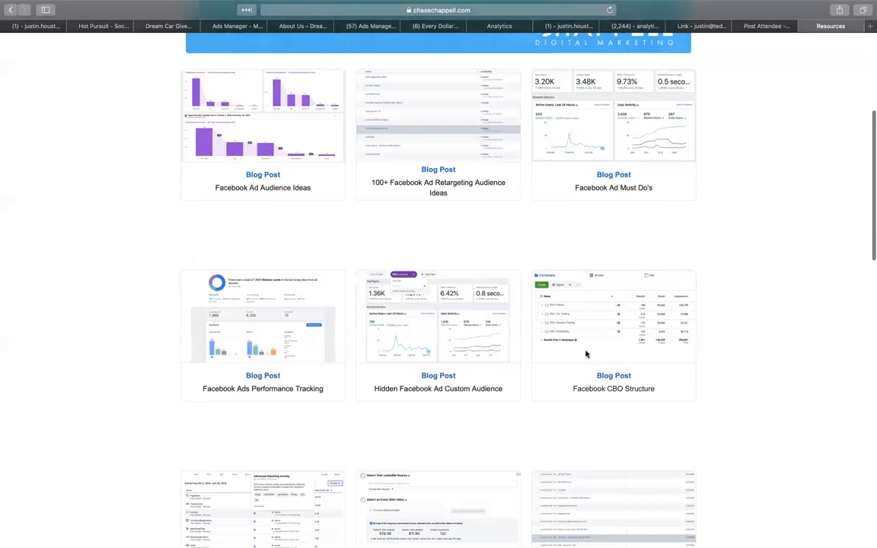
pyautogui.click(585, 354)
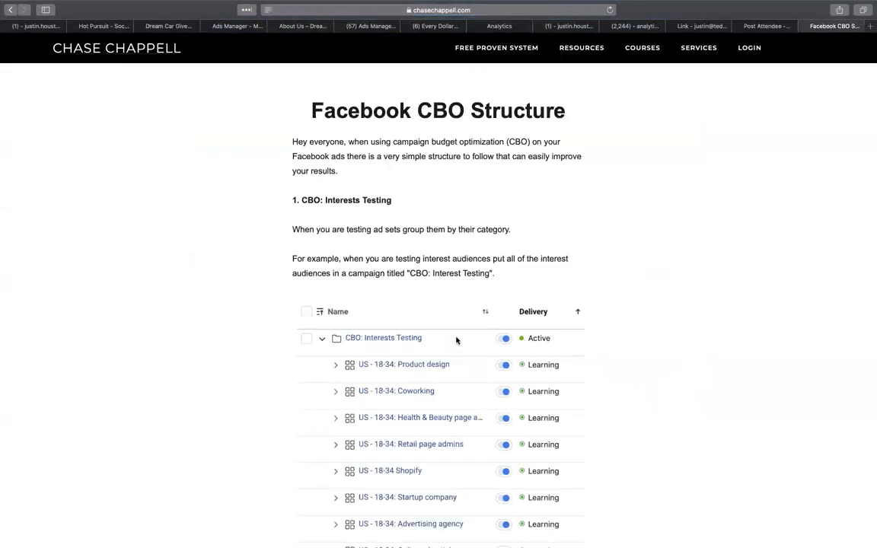
# Step: Compare the article's CBO: Interests Testing example with the campaign and its ad sets in Ads Manager
pyautogui.scroll(-3, 329, 370)
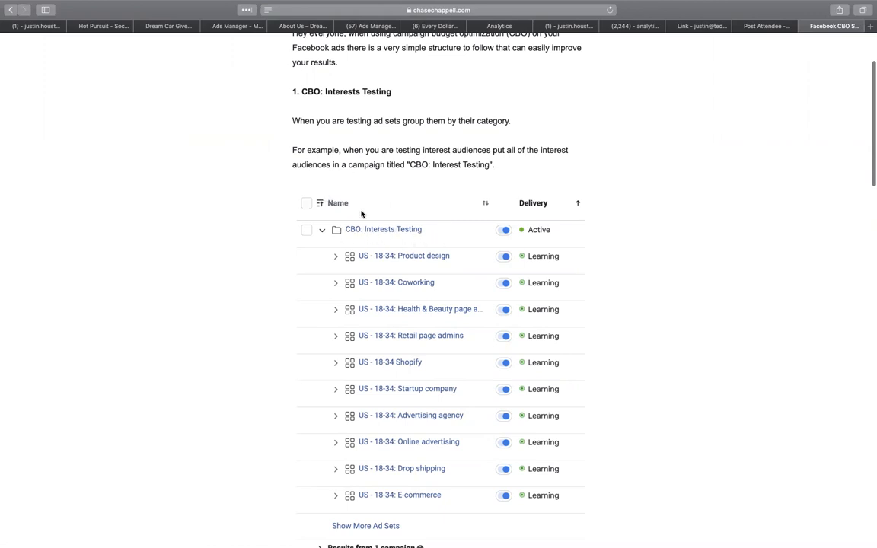
pyautogui.click(232, 26)
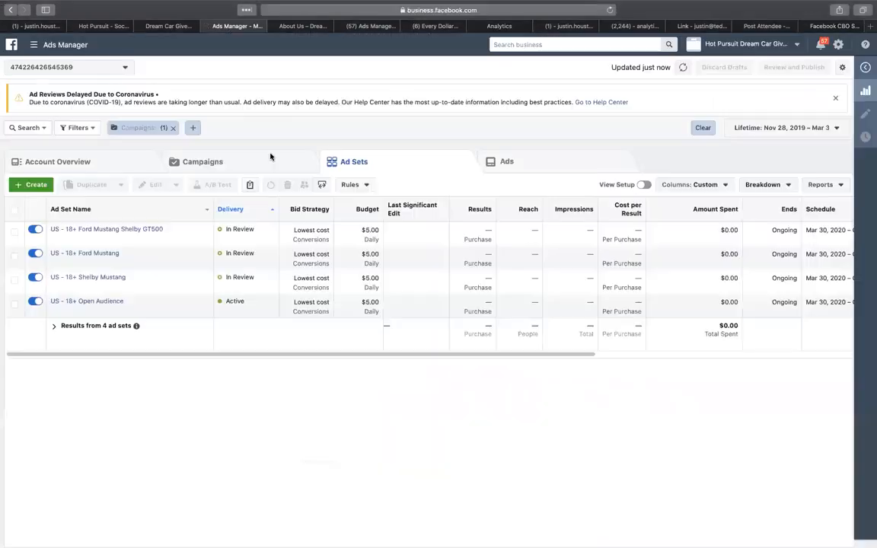
pyautogui.click(185, 157)
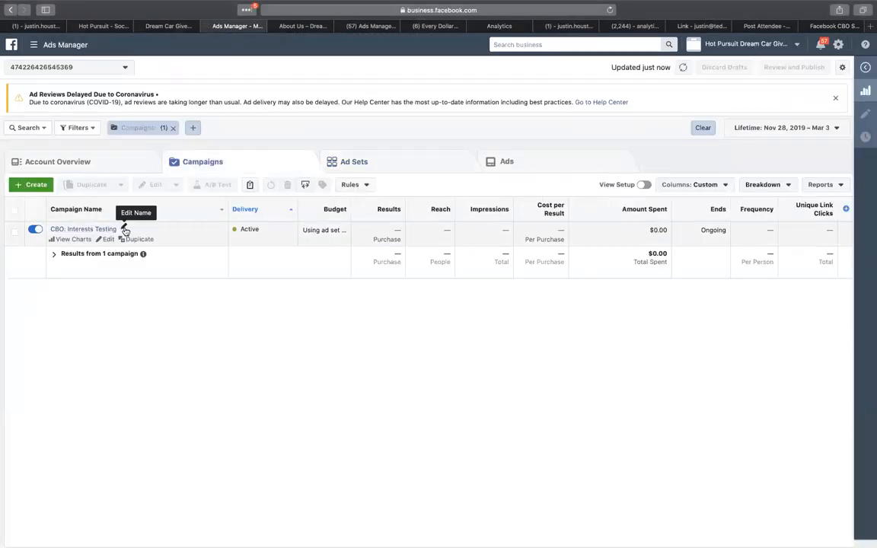
pyautogui.click(358, 163)
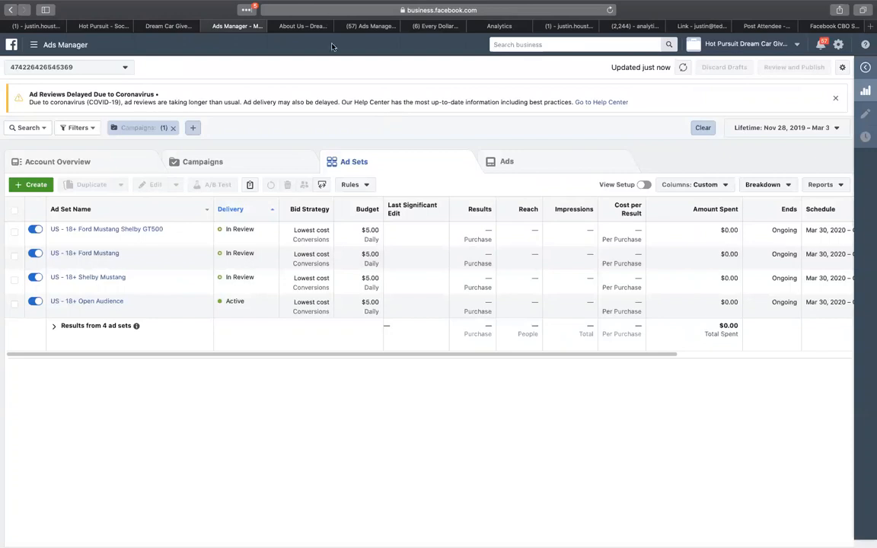
# Step: Switch back to the CBO structure article and examine its CBO: Lookalike Testing section, highlighting the section heading
pyautogui.click(828, 27)
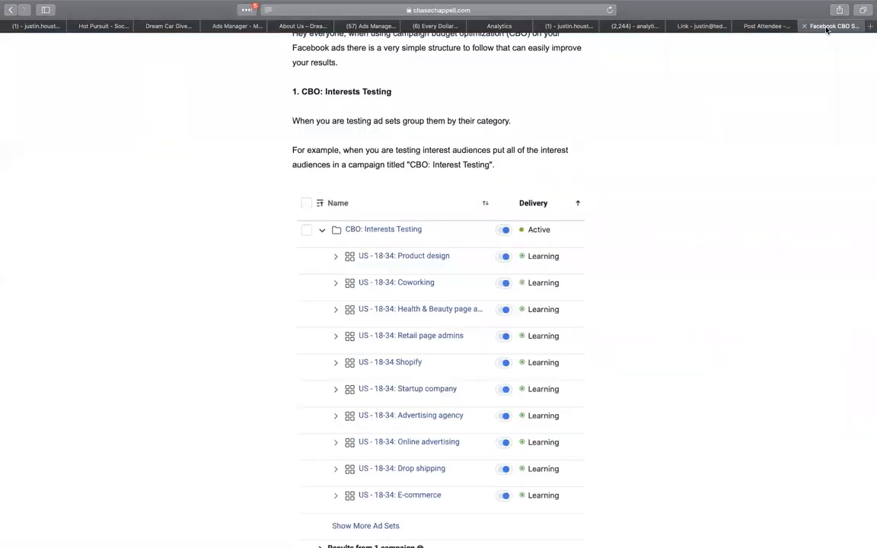
pyautogui.scroll(-5, 542, 424)
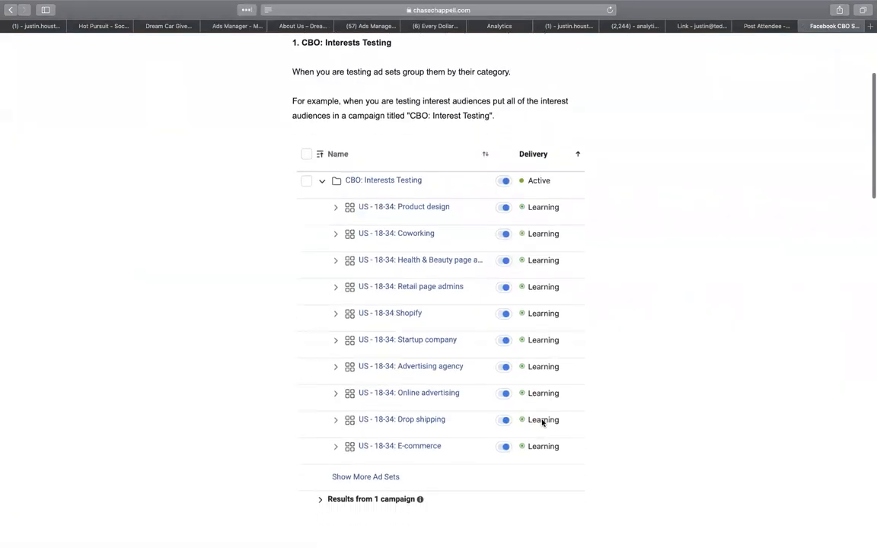
pyautogui.scroll(-5, 415, 285)
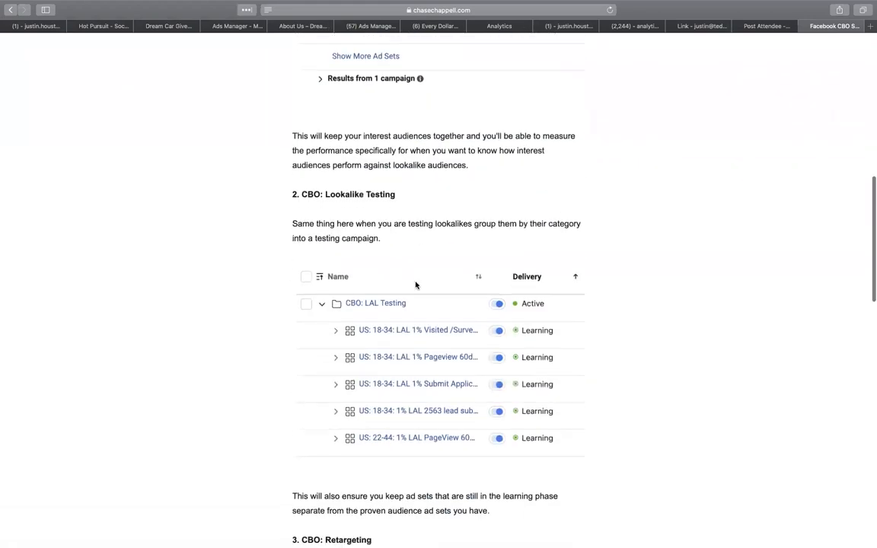
pyautogui.moveTo(286, 149); pyautogui.dragTo(389, 143)
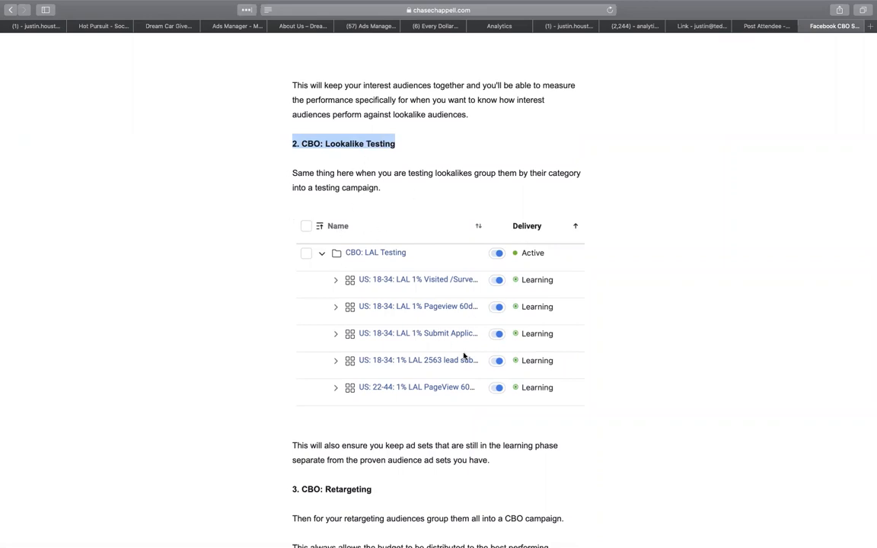
pyautogui.moveTo(287, 143); pyautogui.dragTo(429, 144)
pyautogui.scroll(-3, 335, 305)
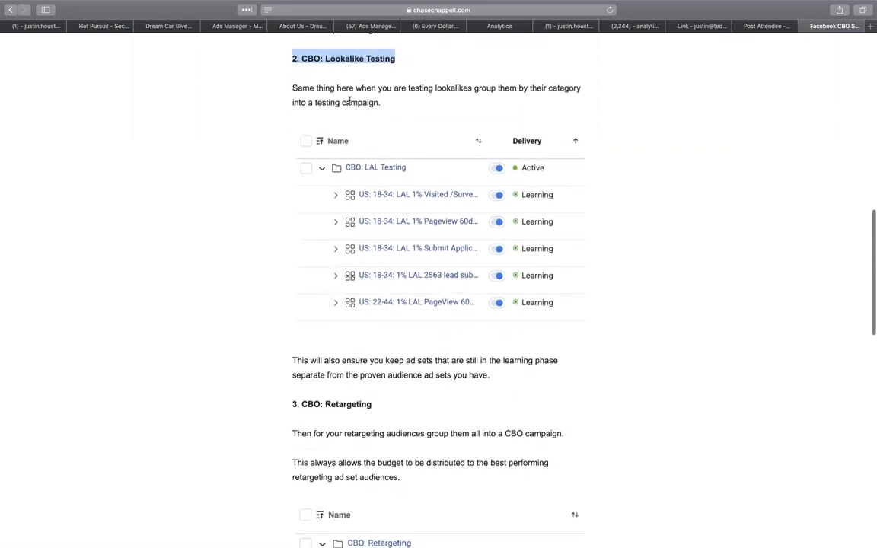
# Step: Read the article's CBO: Retargeting and CBO: Proven sections, highlighting each heading, and return to the article's beginning
pyautogui.scroll(-5, 369, 281)
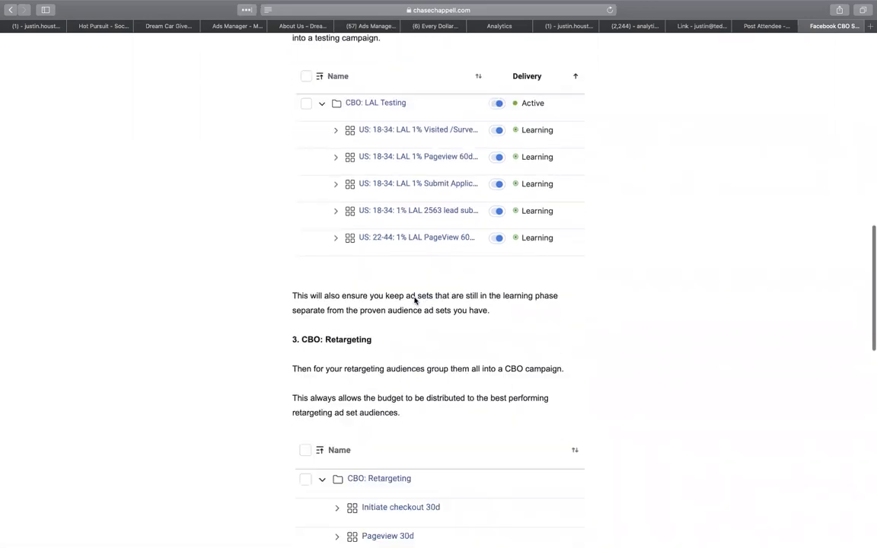
pyautogui.moveTo(288, 267); pyautogui.dragTo(390, 264)
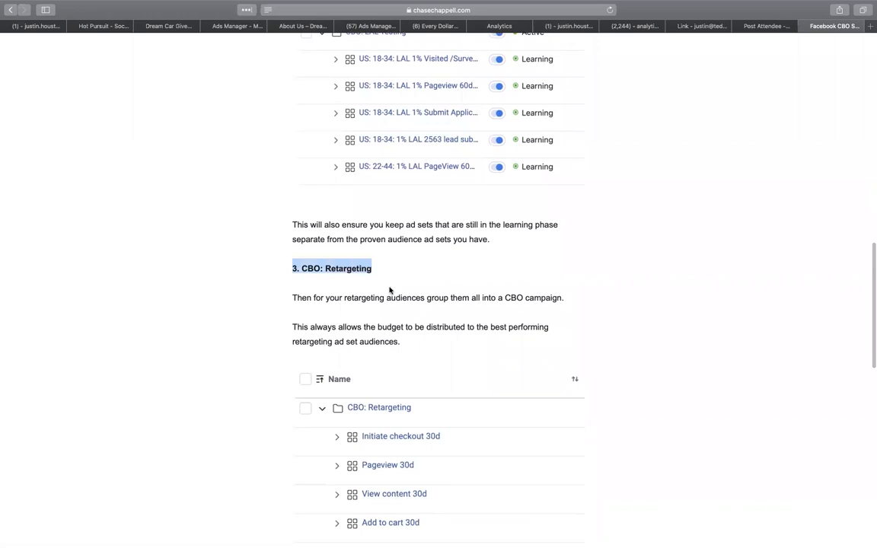
pyautogui.scroll(-2, 498, 358)
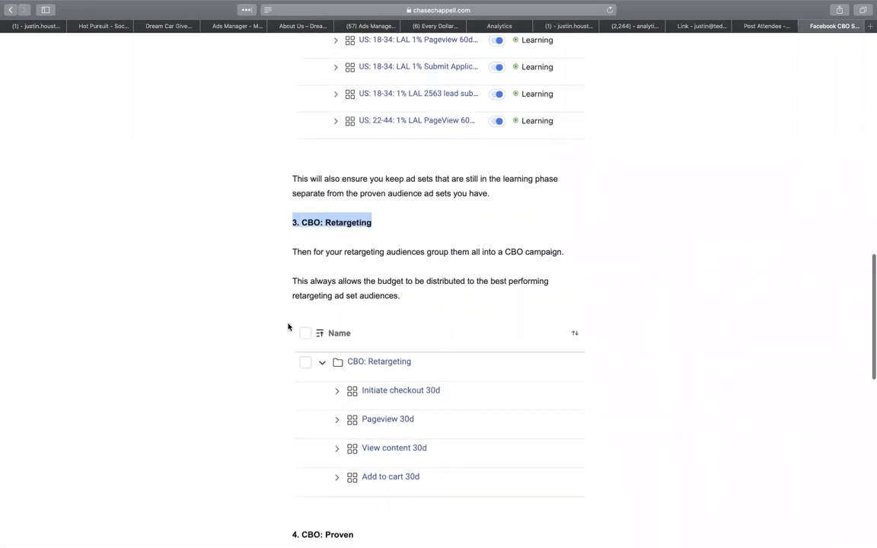
pyautogui.scroll(-5, 388, 451)
pyautogui.moveTo(355, 339); pyautogui.dragTo(297, 336)
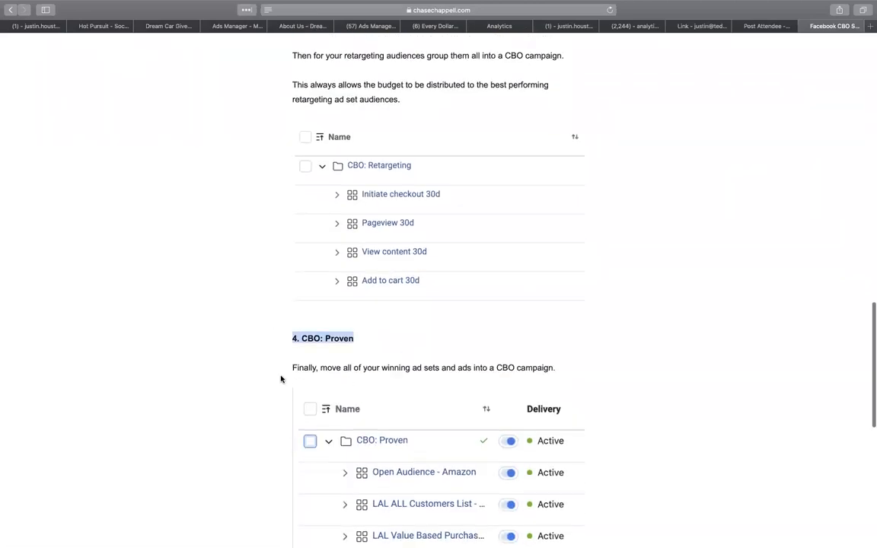
pyautogui.scroll(-1, 394, 465)
pyautogui.scroll(-6, 393, 464)
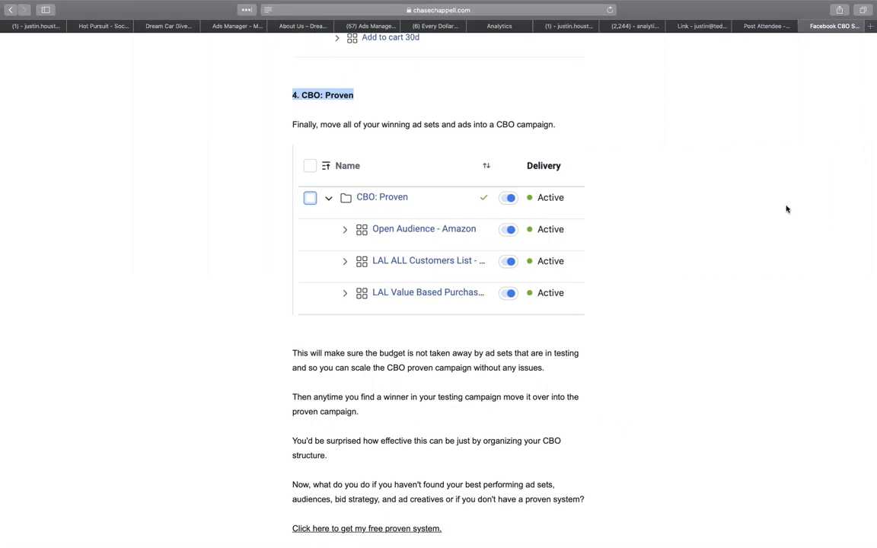
pyautogui.scroll(-5, 626, 282)
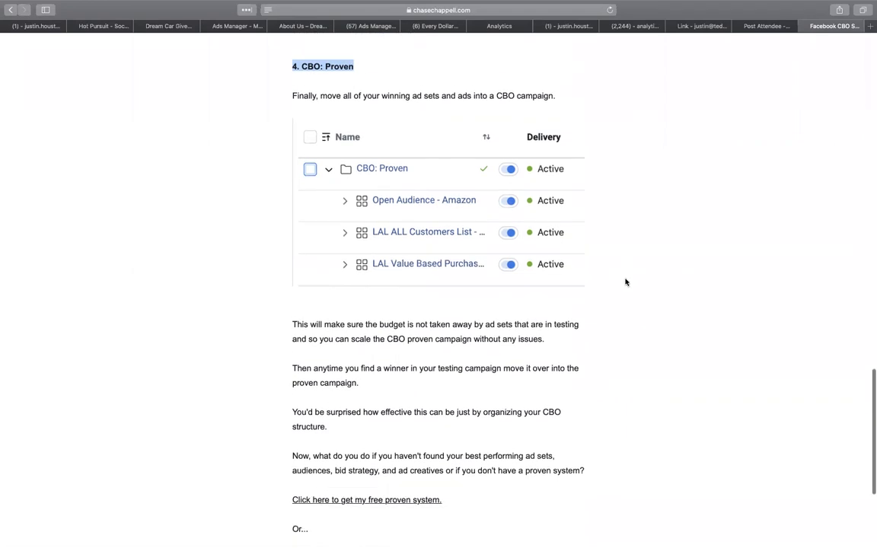
pyautogui.scroll(10, 524, 343)
pyautogui.scroll(15, 524, 343)
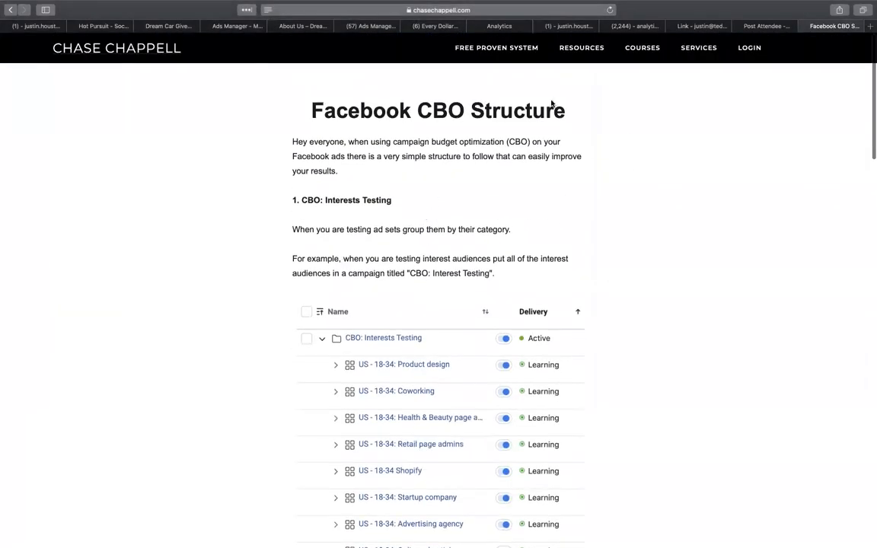
# Step: Open app.chasechappell.com in a new browser tab and select the email field of the course login form
pyautogui.press('super+t')
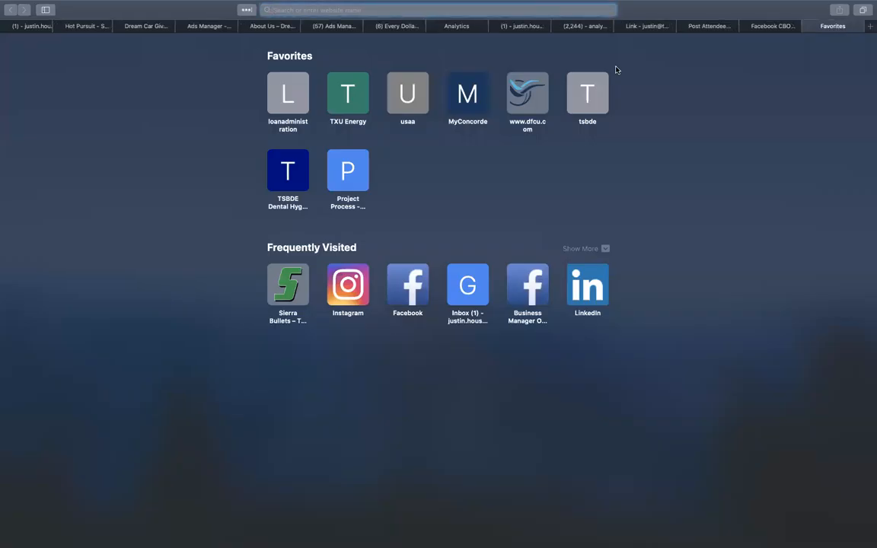
pyautogui.write('APP.C')
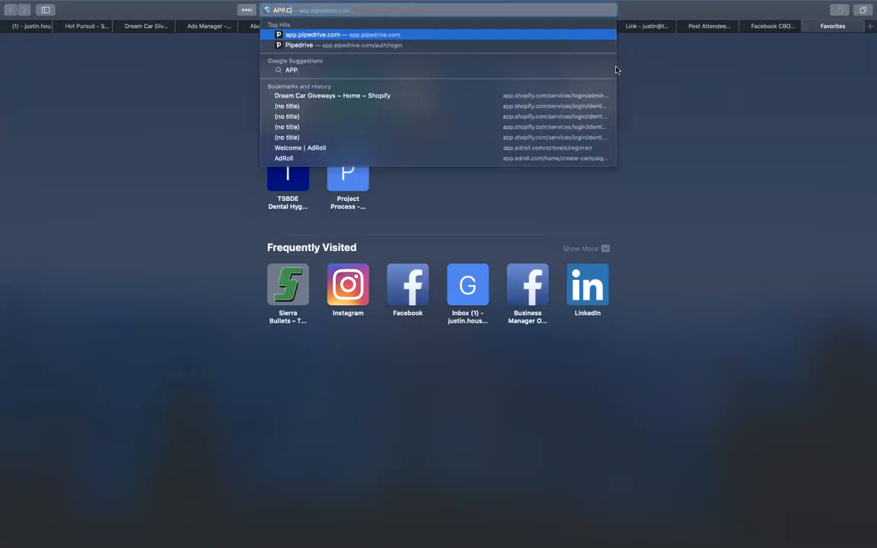
pyautogui.write('HAS')
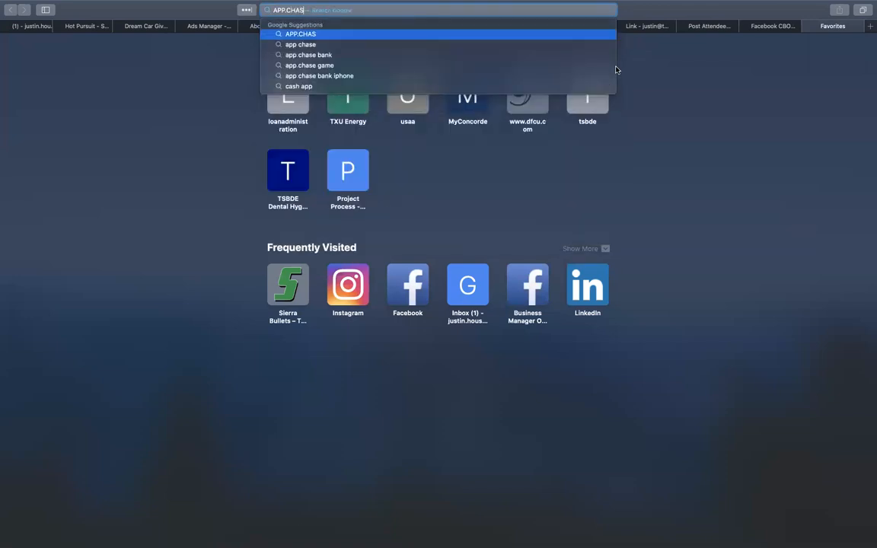
pyautogui.write('ECHAPPELL.COM')
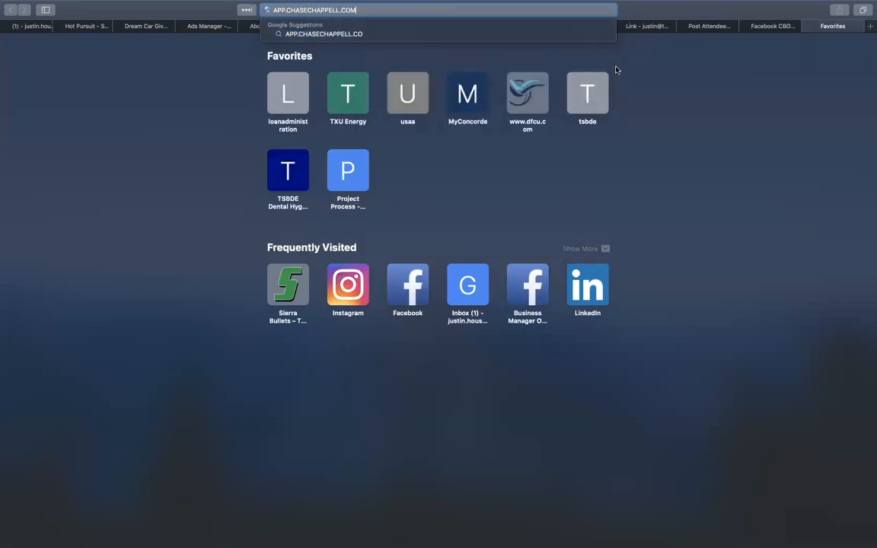
pyautogui.press('Return')
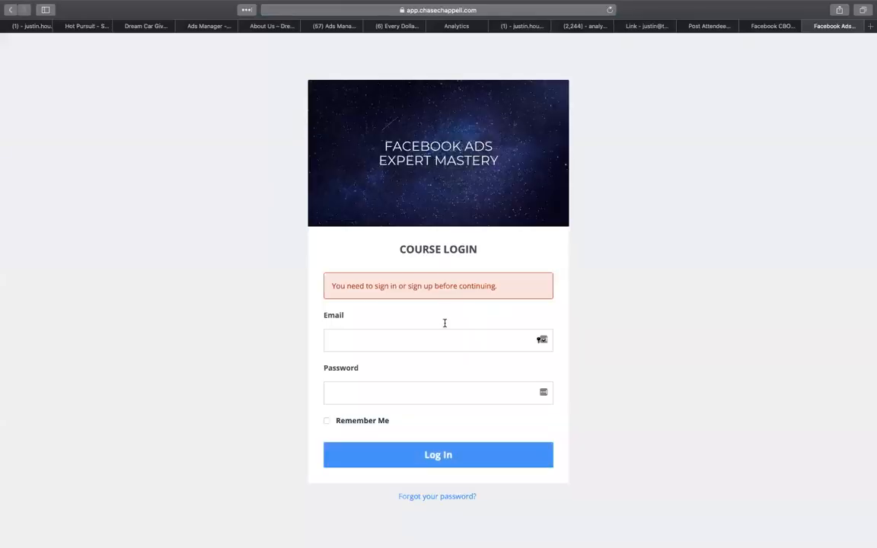
pyautogui.click(445, 335)
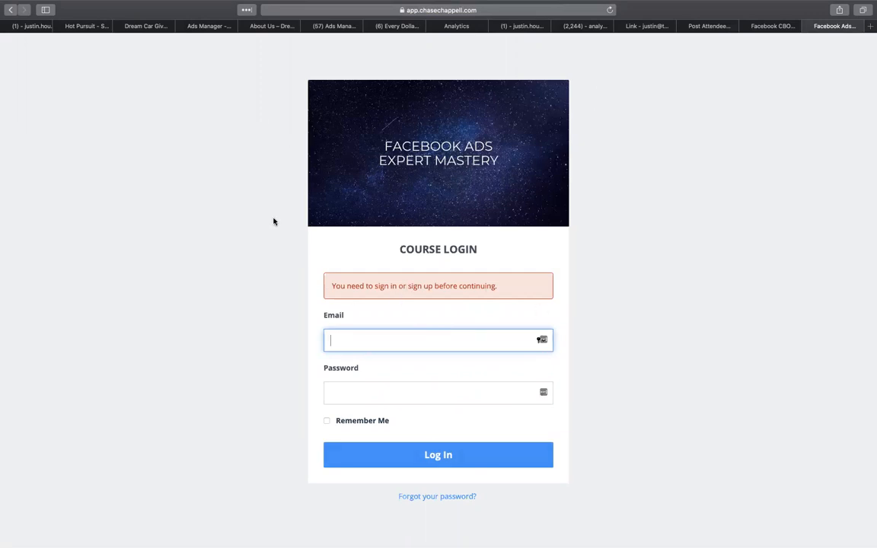
# Step: Try to open the Q&A calls page at app.chasechappell.com/QA-CALLS
pyautogui.click(523, 10)
pyautogui.press('BackSpace')
pyautogui.press('BackSpace')
pyautogui.press('BackSpace')
pyautogui.press('BackSpace')
pyautogui.press('BackSpace')
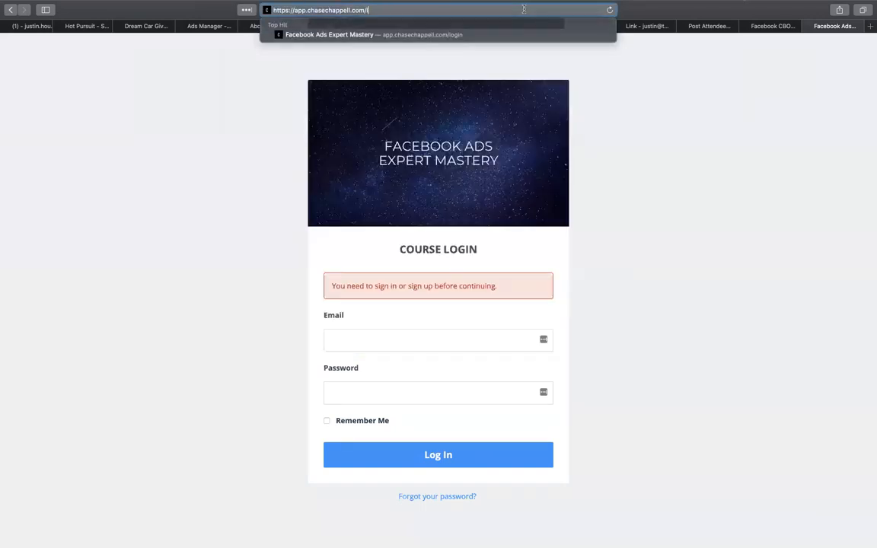
pyautogui.write('QA-')
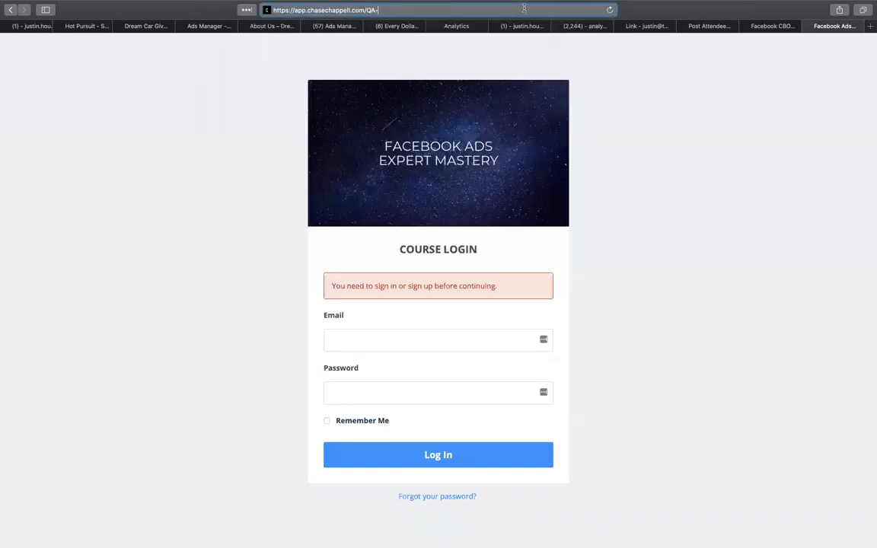
pyautogui.write('CALL')
pyautogui.press('Return')
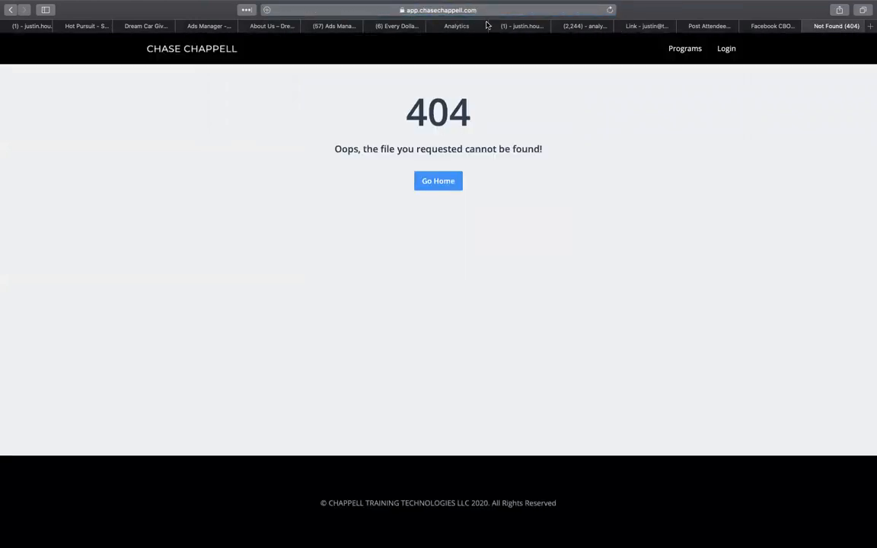
# Step: Correct the address to lowercase and load app.chasechappell.com/qa-calls
pyautogui.click(484, 13)
pyautogui.click(480, 10)
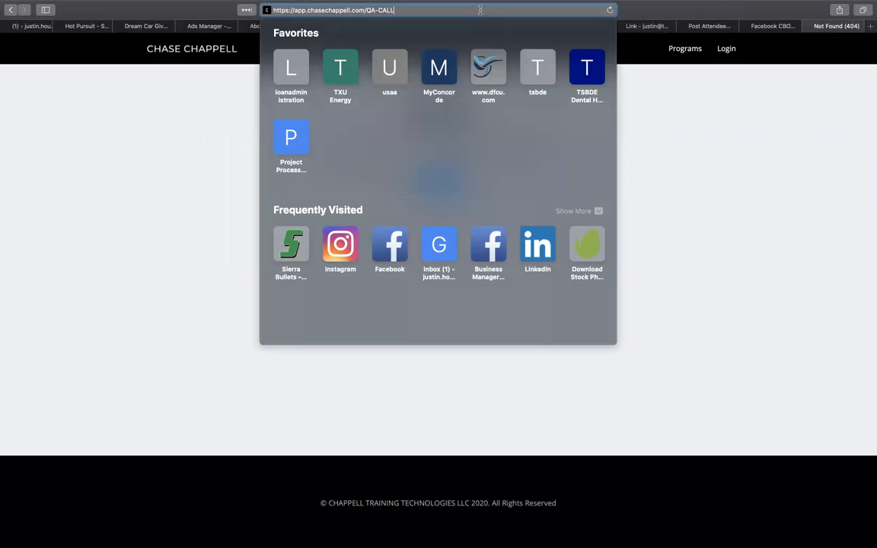
pyautogui.press('BackSpace')
pyautogui.press('BackSpace')
pyautogui.press('BackSpace')
pyautogui.press('BackSpace')
pyautogui.press('BackSpace')
pyautogui.write('qa')
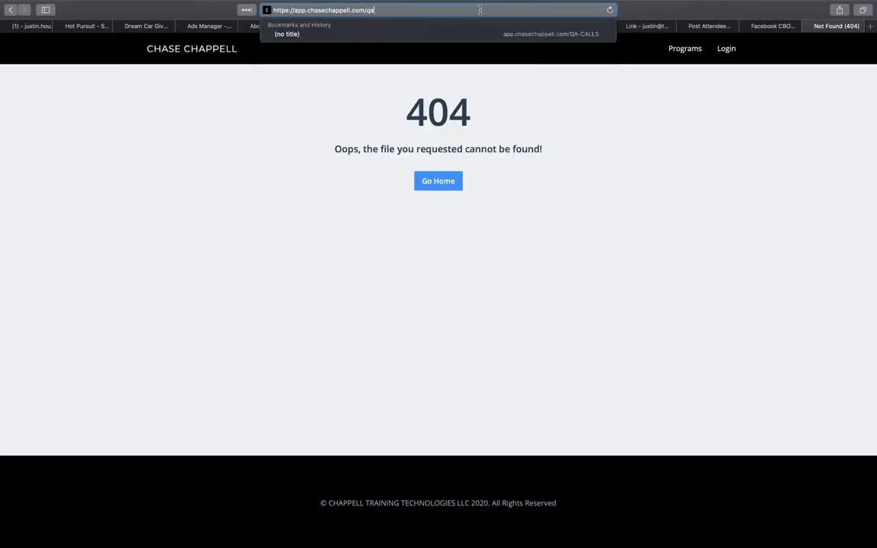
pyautogui.write('-calls')
pyautogui.press('Return')
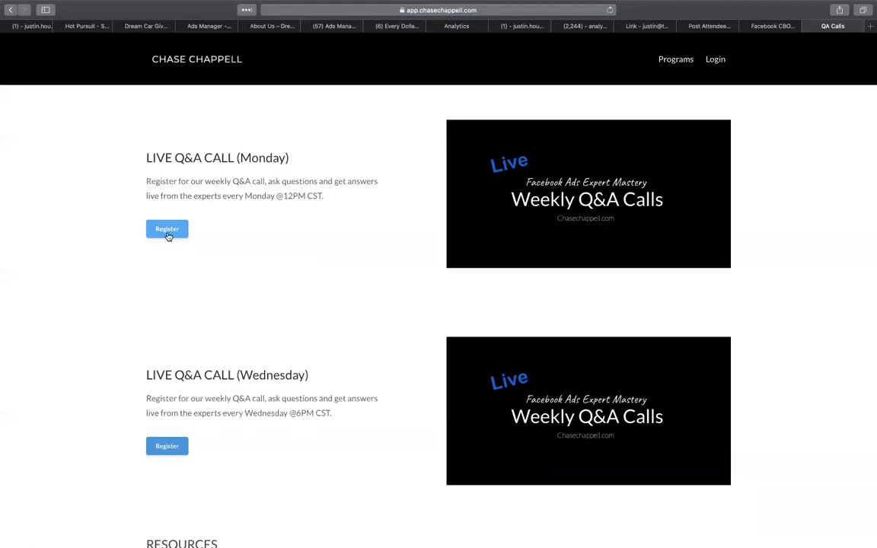
# Step: Open the registration pages for the Monday and Wednesday live Q&A calls and view both forms
pyautogui.click(181, 231)
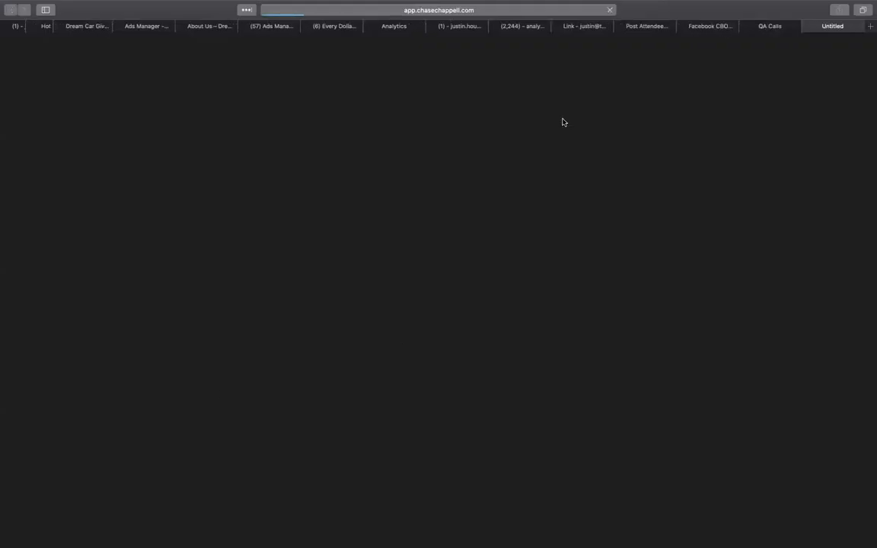
pyautogui.click(773, 27)
pyautogui.click(167, 448)
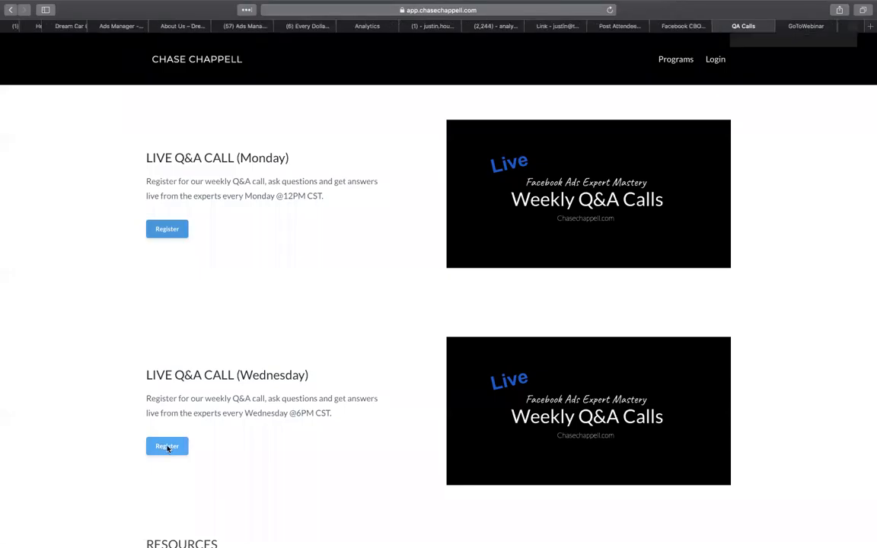
pyautogui.click(772, 29)
pyautogui.click(826, 27)
pyautogui.click(778, 29)
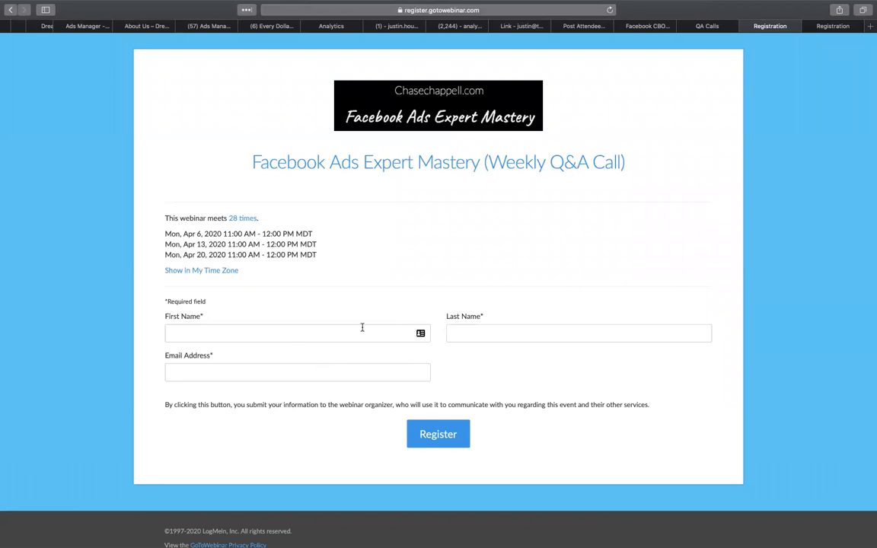
pyautogui.click(826, 26)
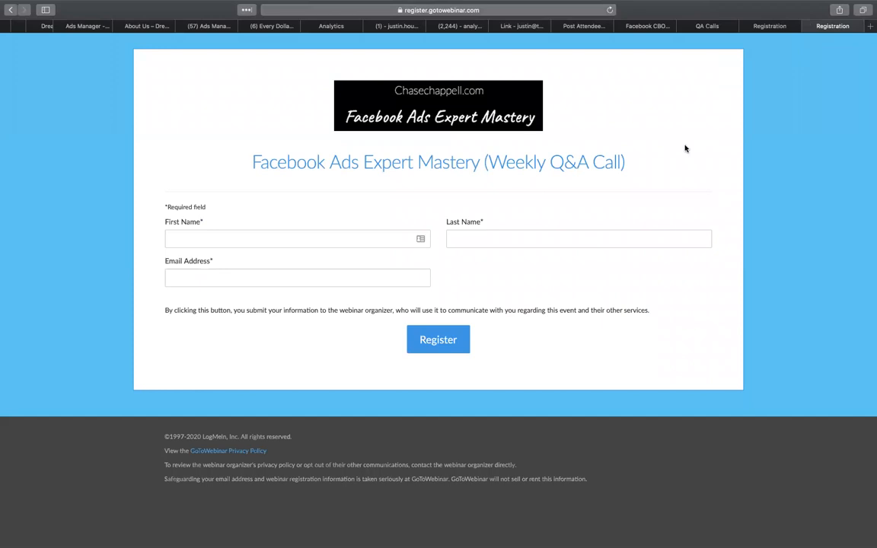
# Step: Return to the Facebook CBO Structure article and skim through it again from beginning to end
pyautogui.click(649, 26)
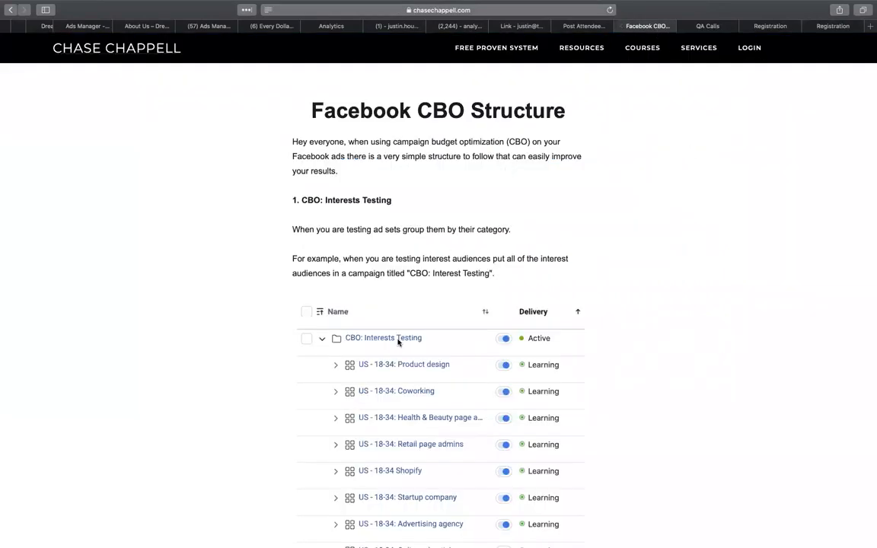
pyautogui.scroll(-15, 577, 325)
pyautogui.scroll(15, 531, 325)
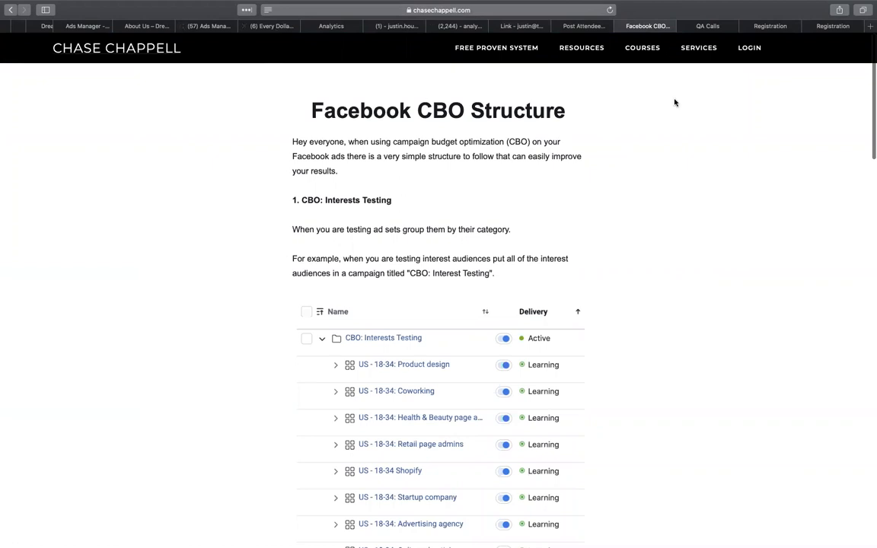
pyautogui.moveTo(680, 4)
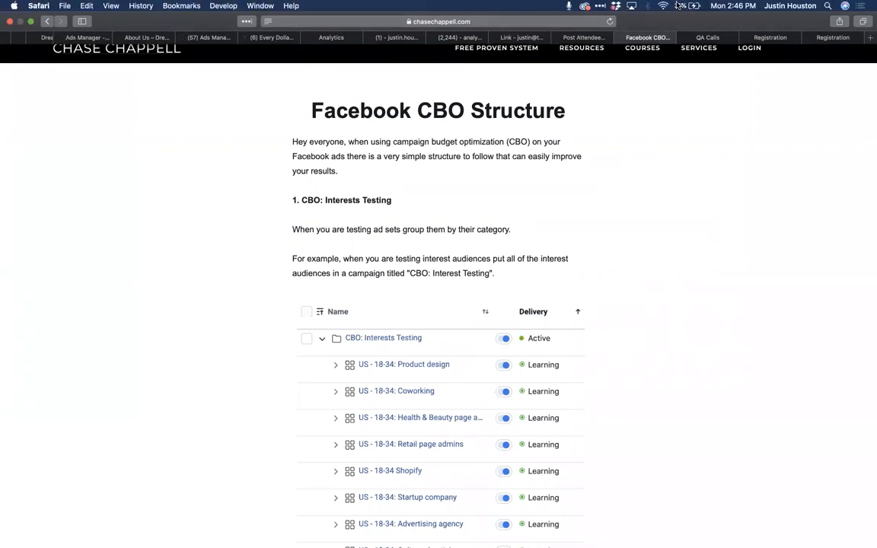